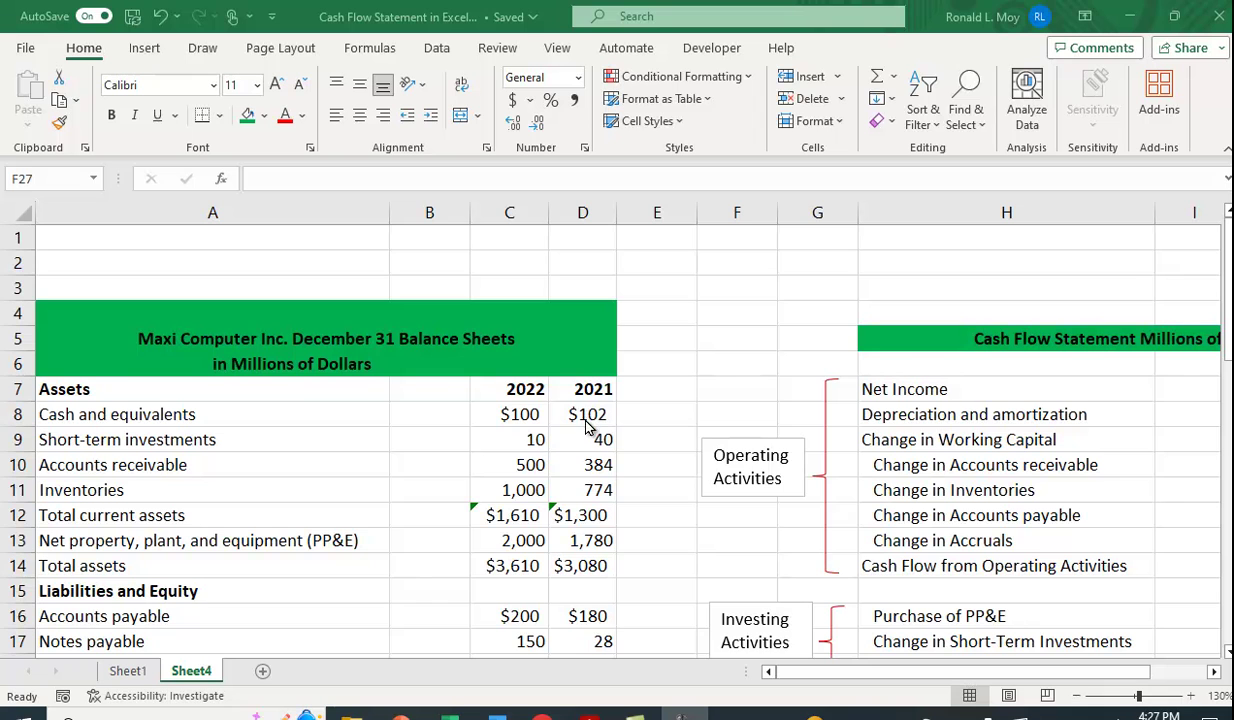
- Scroll through the workbook to review the statements before filling in the cash flow
scroll(588, 440, "down", 7)
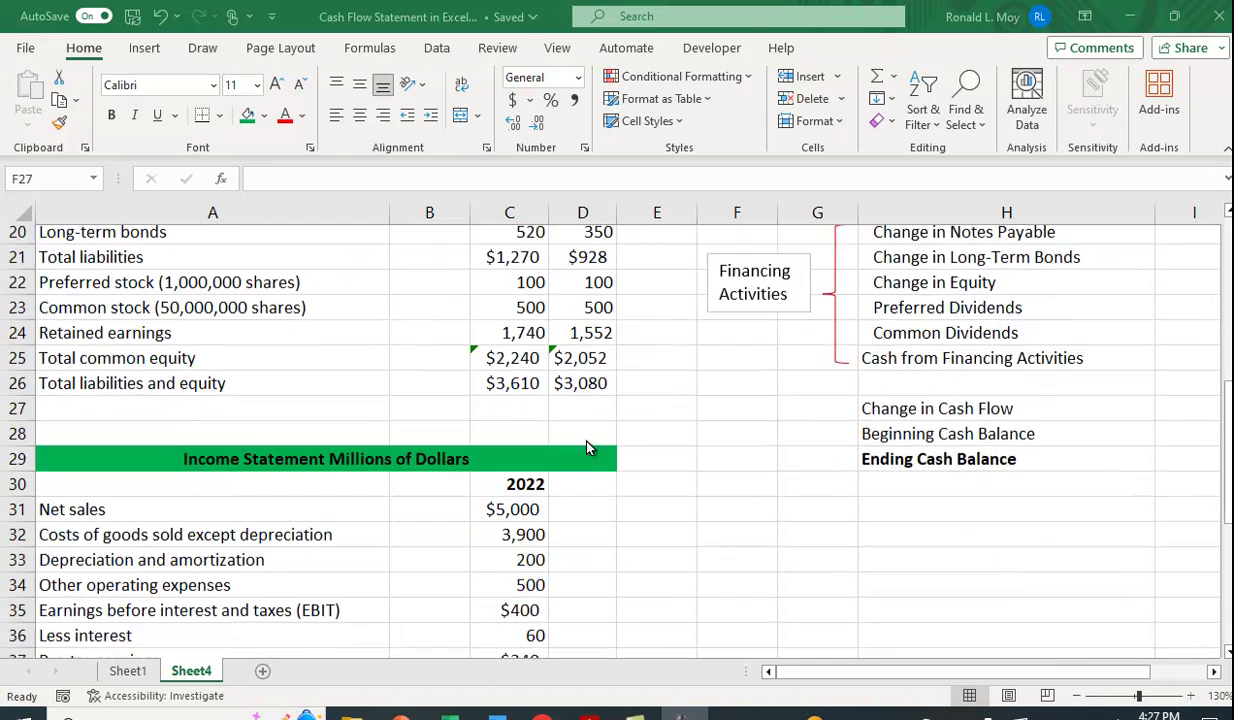
scroll(588, 452, "down", 1)
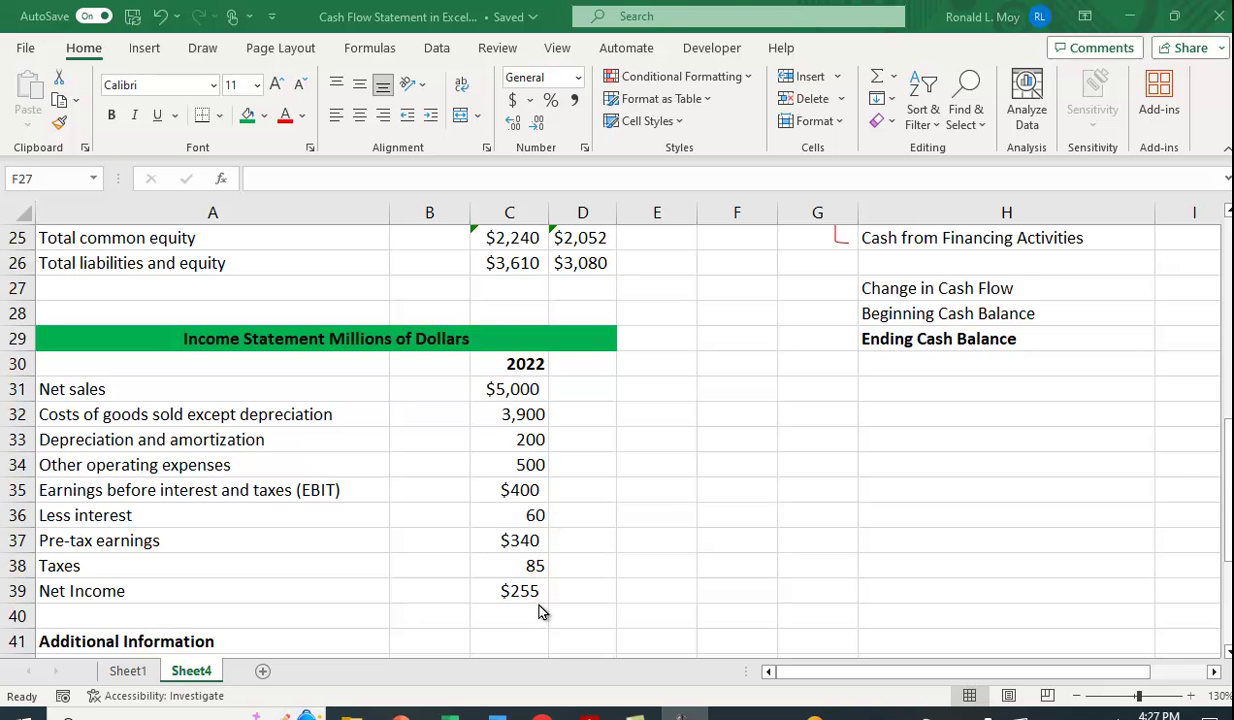
scroll(537, 614, "up", 8)
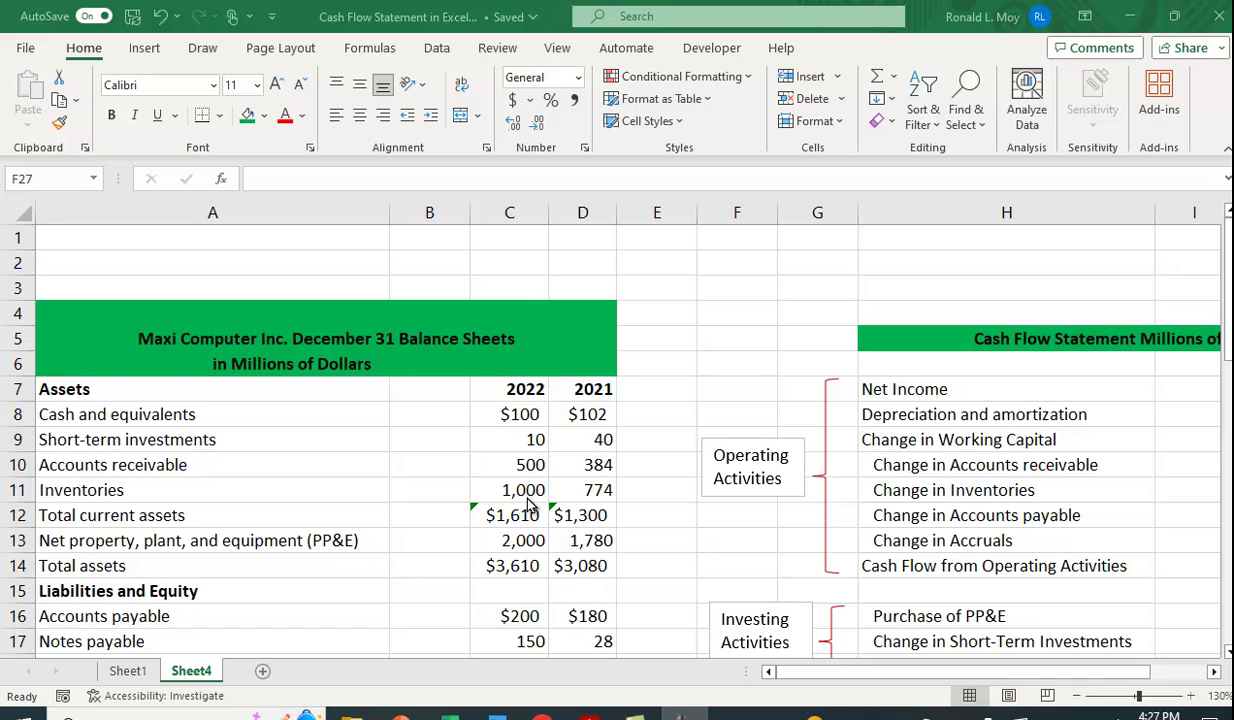
scroll(463, 440, "down", 7)
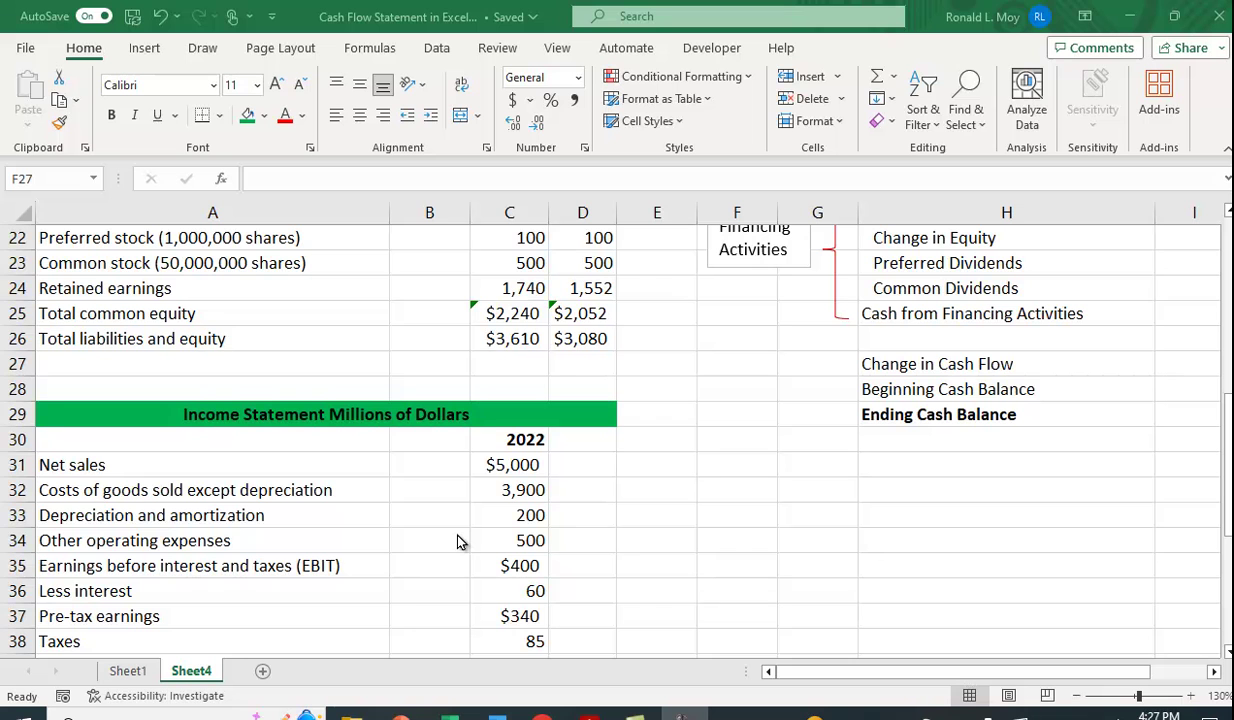
scroll(457, 540, "down", 1)
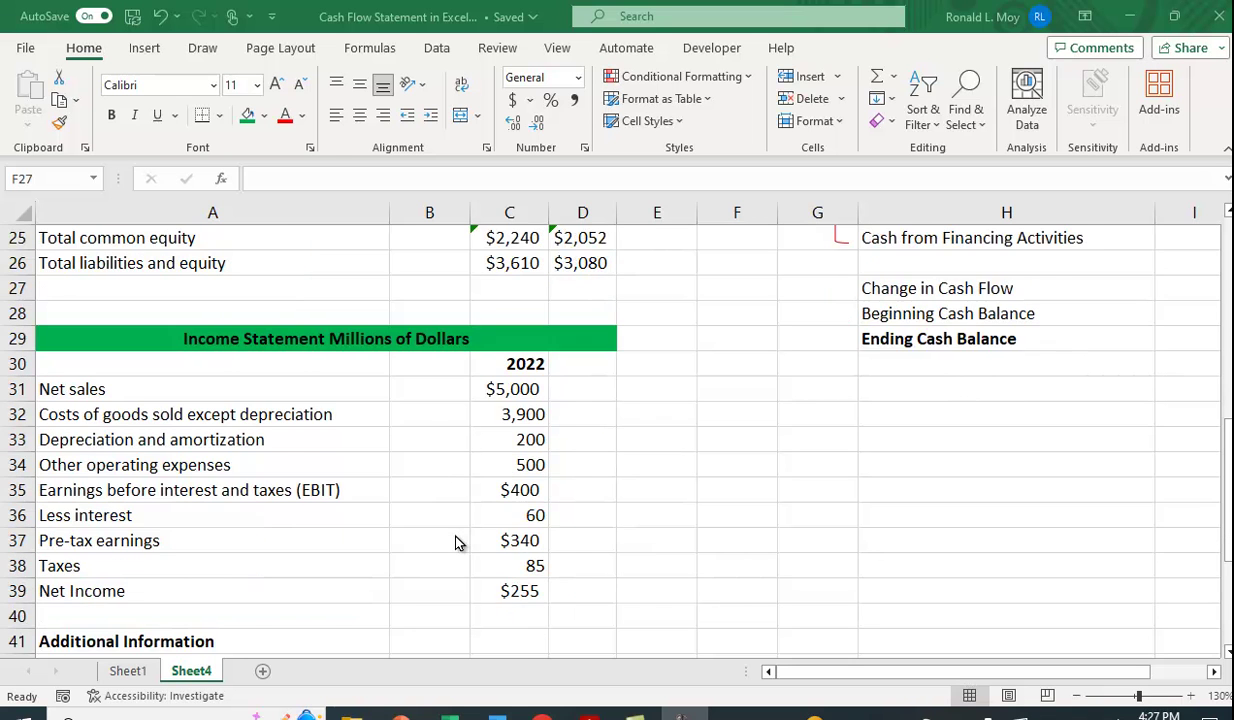
scroll(456, 542, "down", 1)
scroll(458, 541, "up", 1)
scroll(724, 623, "up", 8)
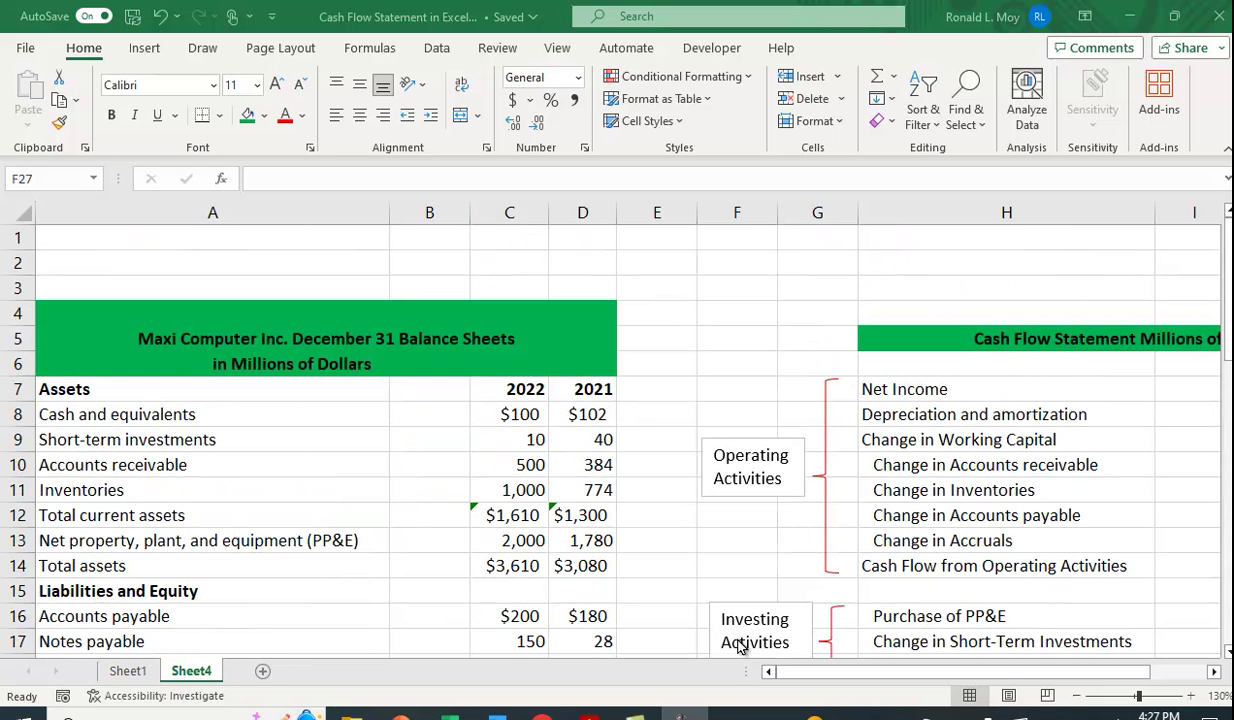
left_click(848, 690)
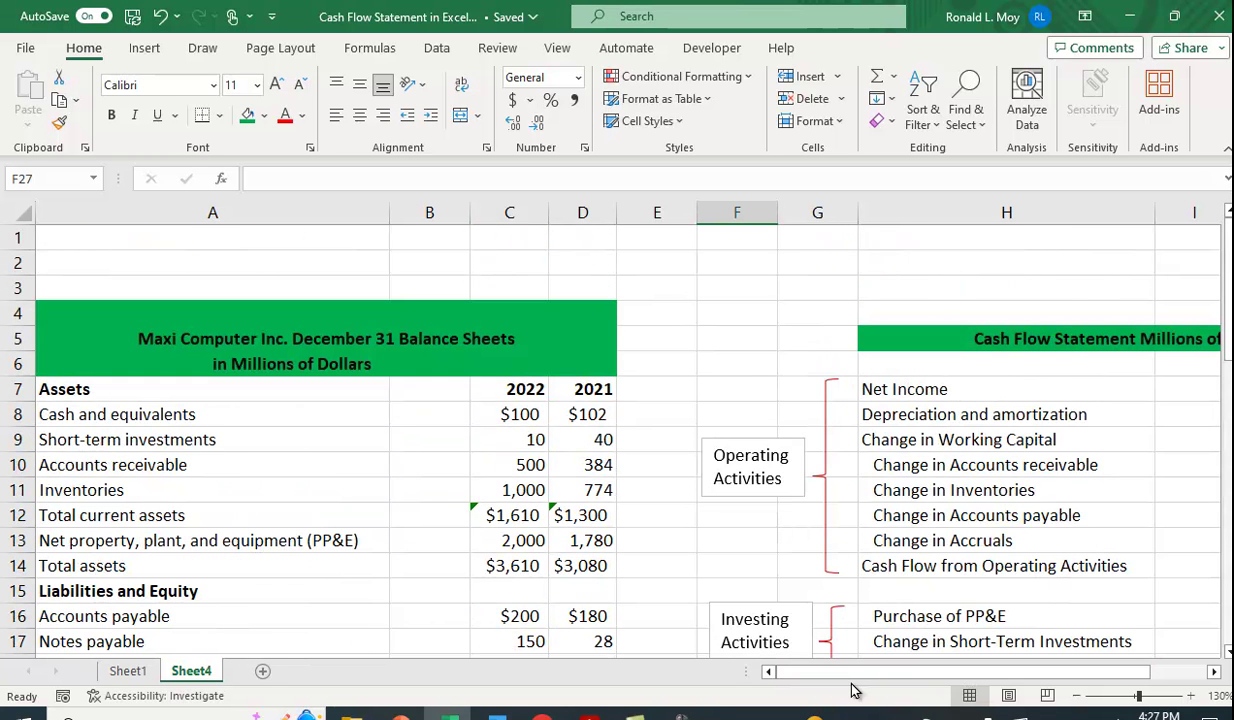
left_click_drag(840, 686, 983, 700)
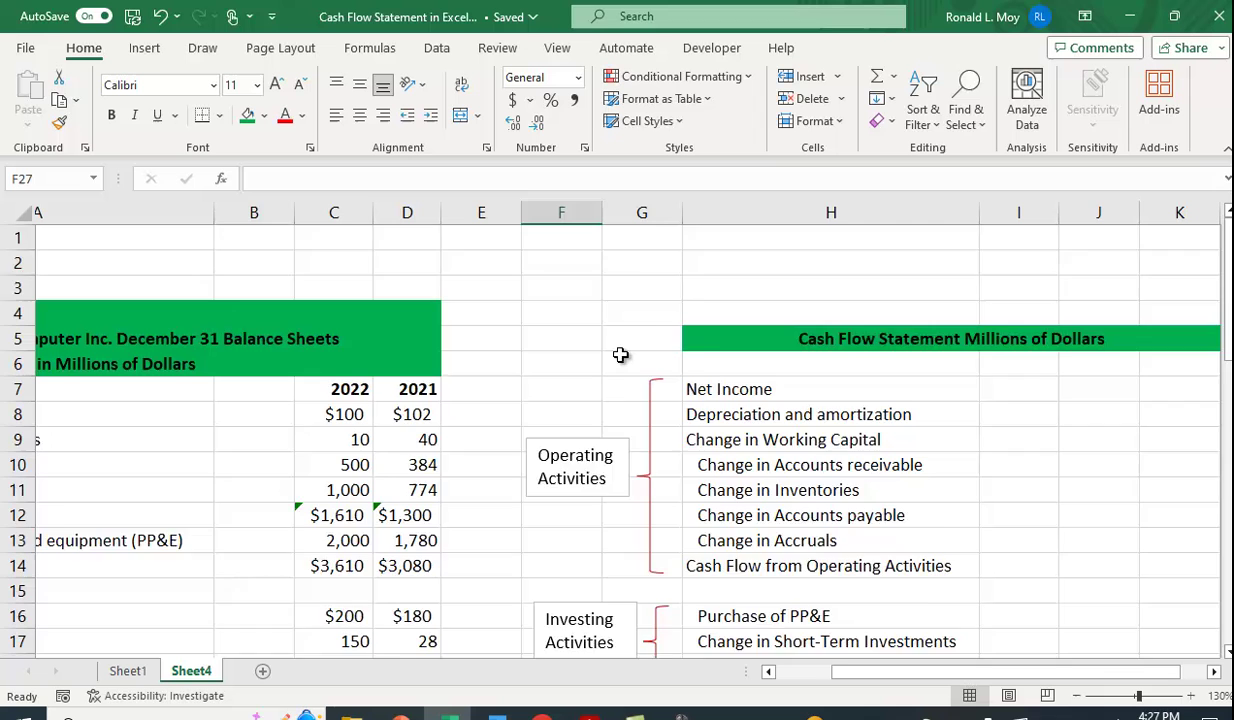
scroll(620, 355, "down", 1)
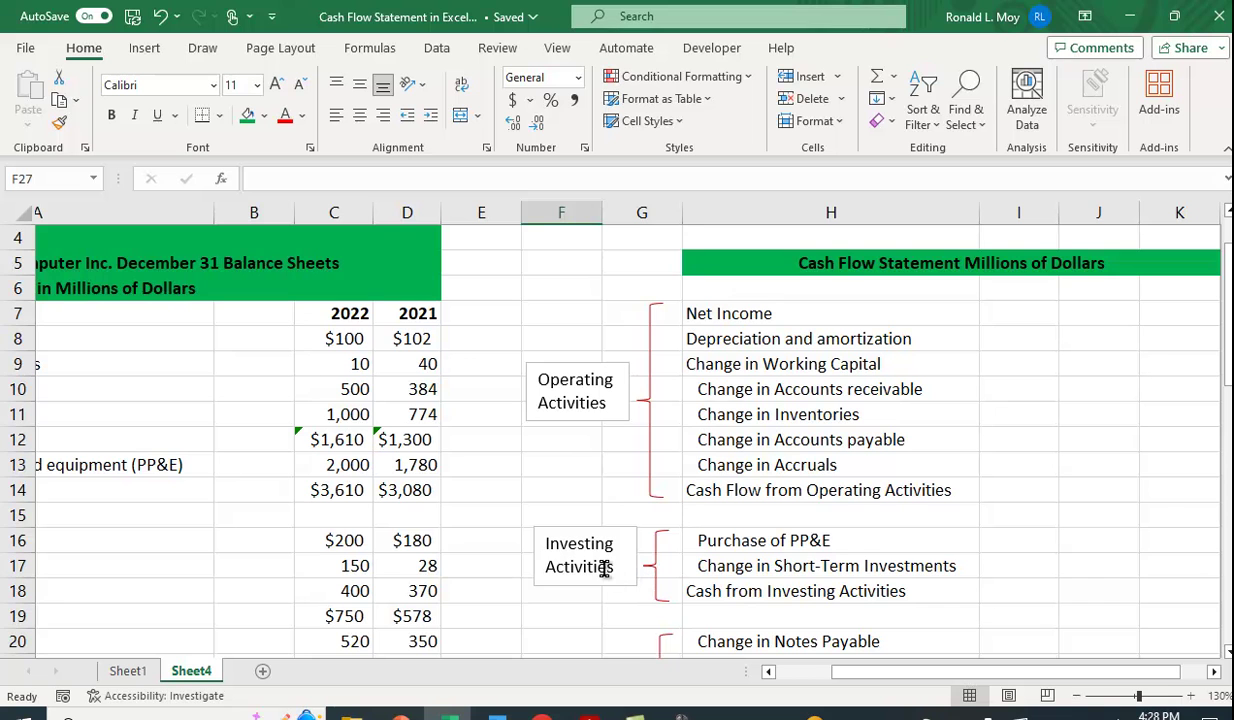
scroll(604, 568, "down", 2)
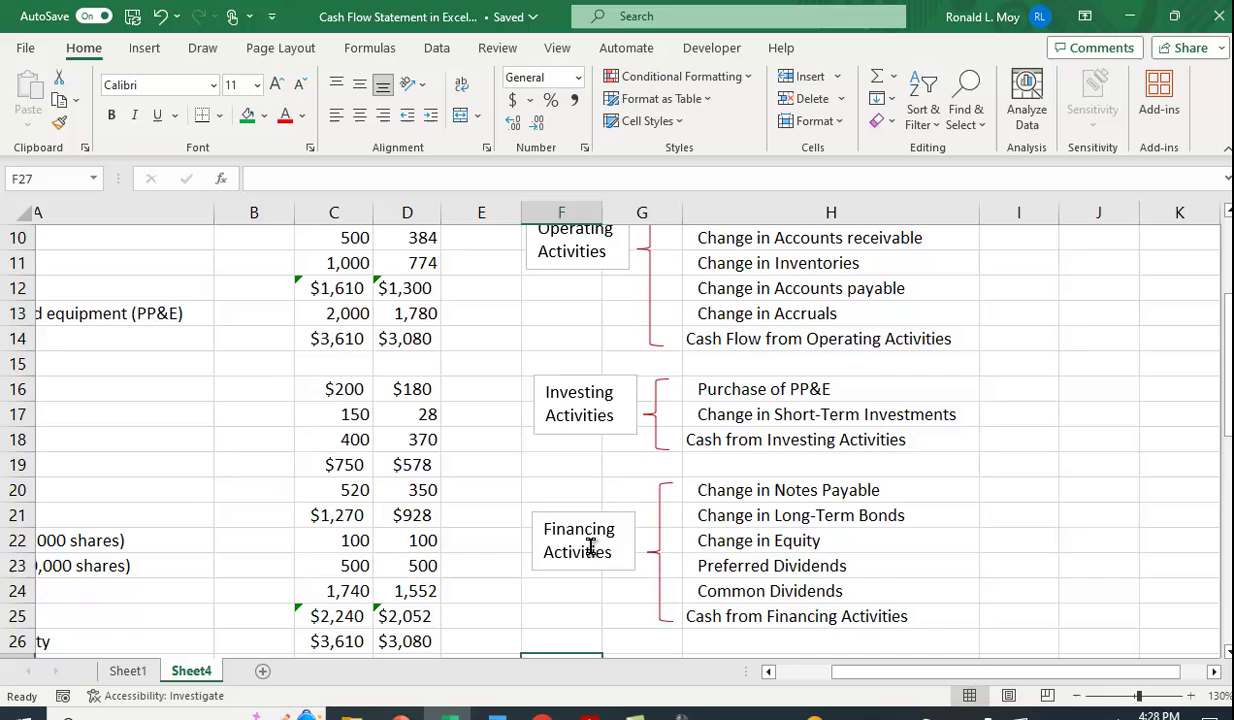
scroll(771, 528, "up", 2)
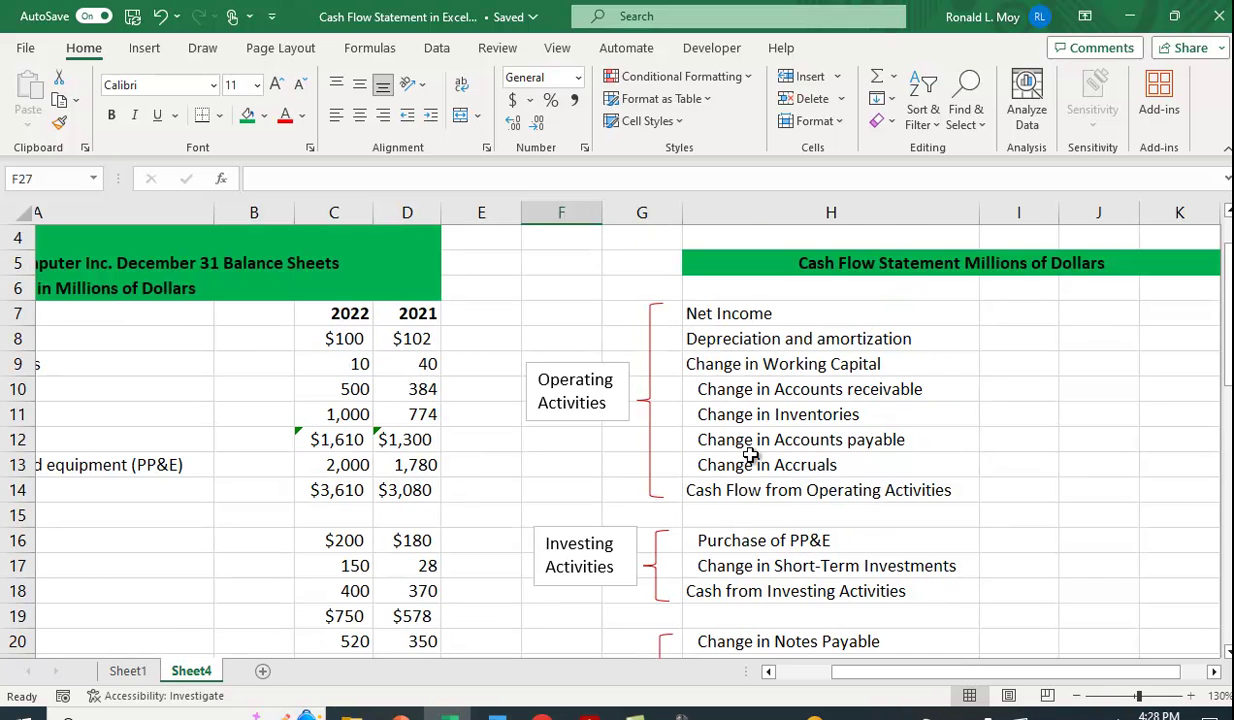
- Check the Ending Cash Balance formula in Sheet1's finished statement, then return to Sheet4
left_click(128, 672)
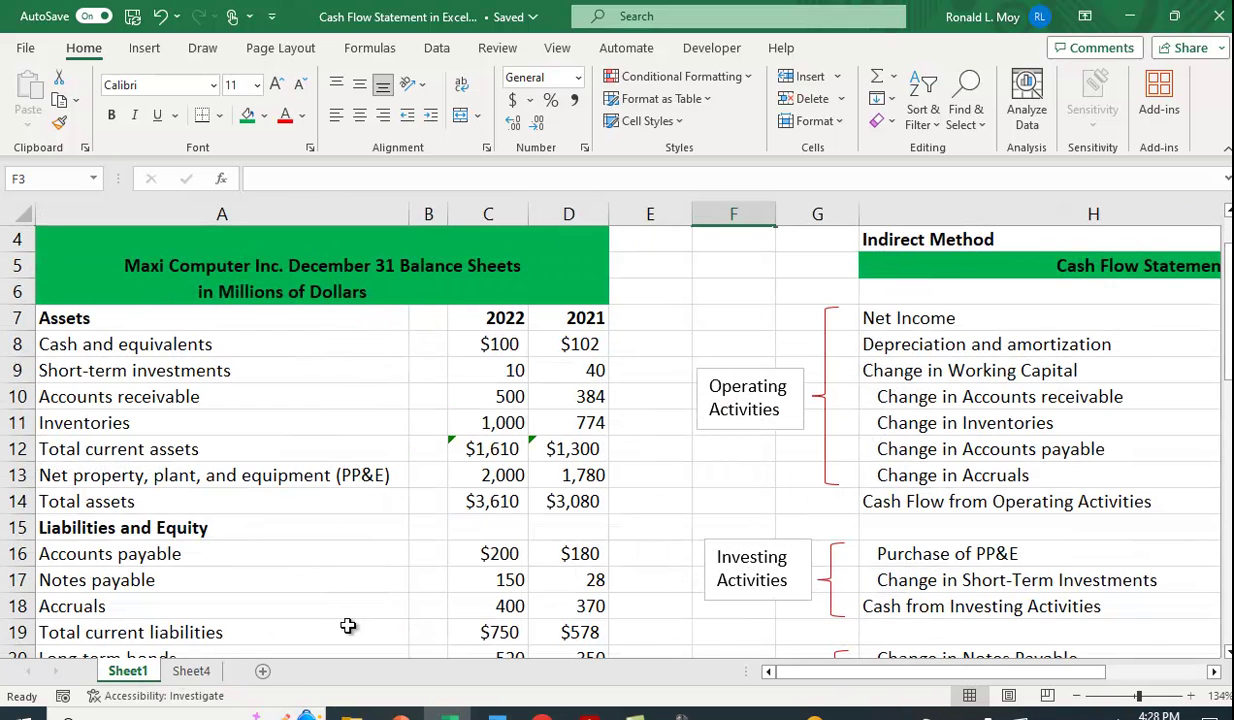
left_click_drag(795, 672, 928, 688)
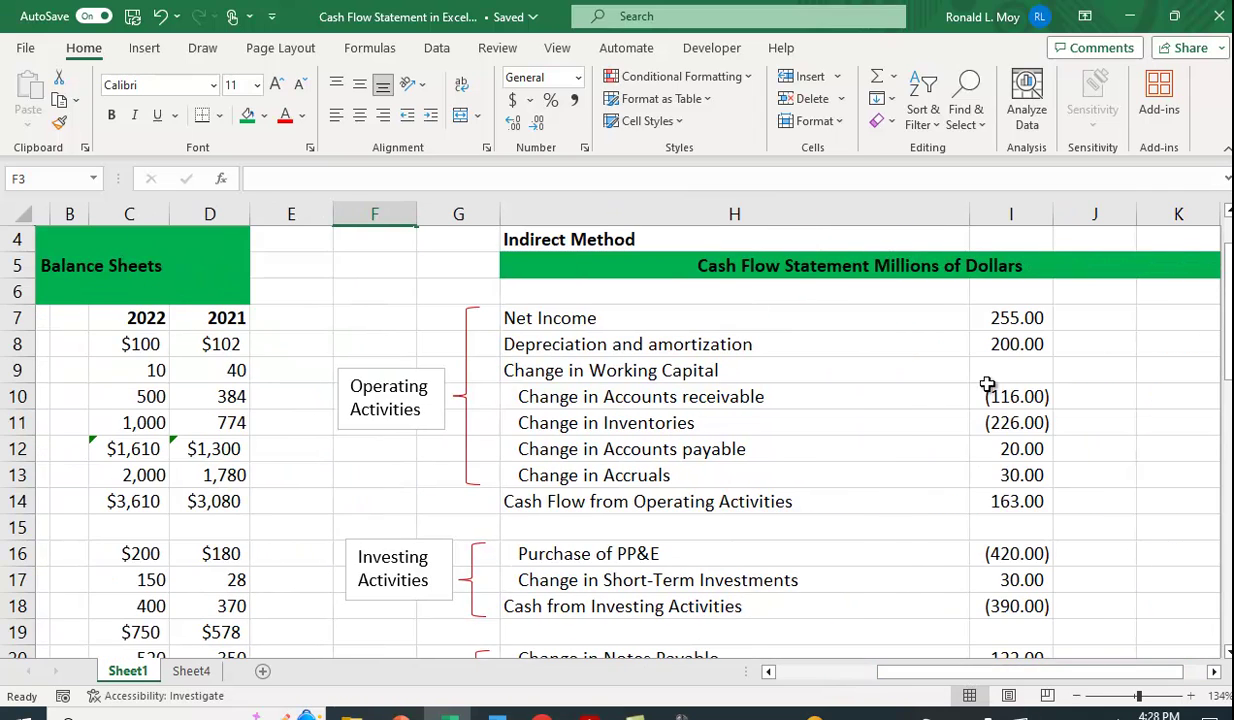
scroll(1010, 525, "down", 1)
scroll(1012, 543, "down", 4)
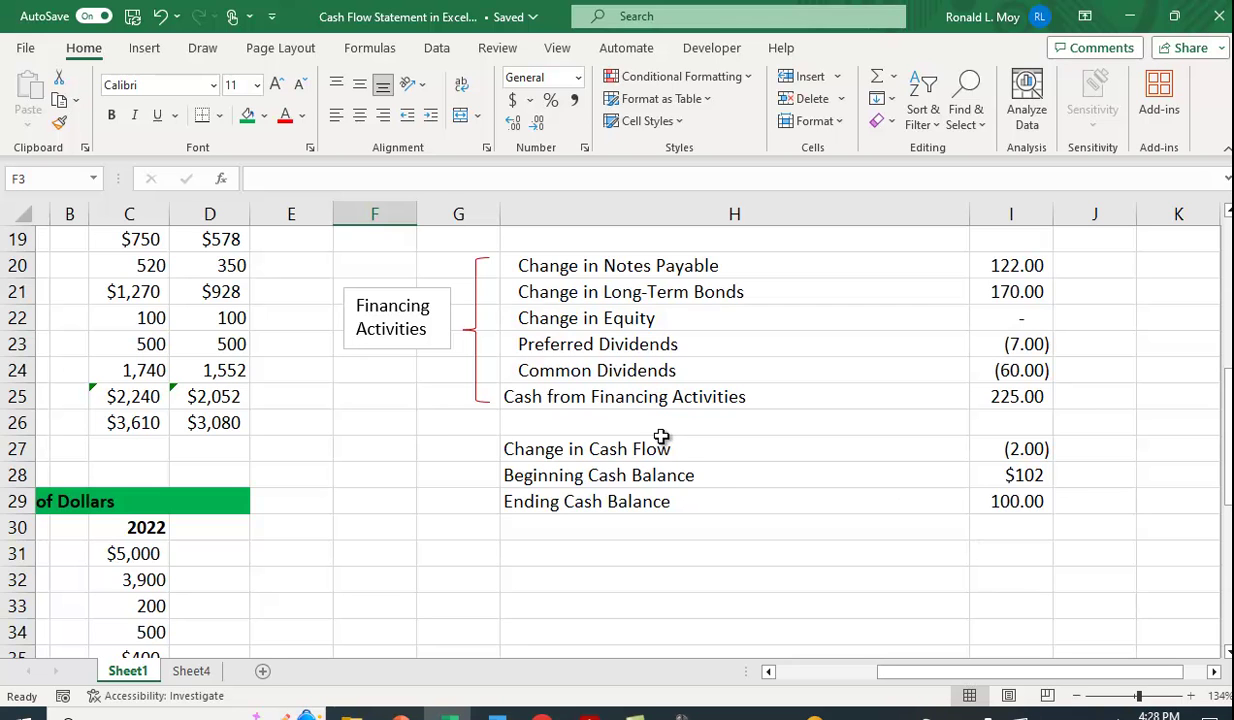
left_click(1030, 502)
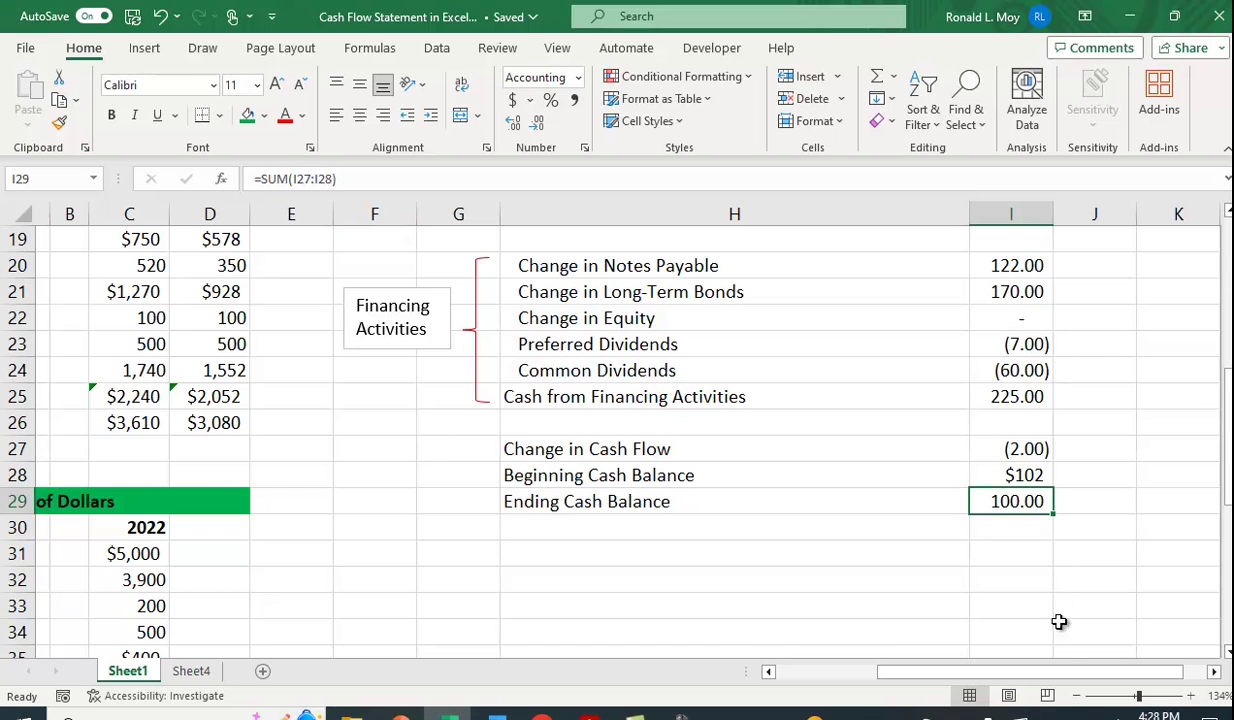
left_click_drag(1058, 678, 900, 676)
scroll(639, 543, "up", 3)
scroll(638, 542, "up", 2)
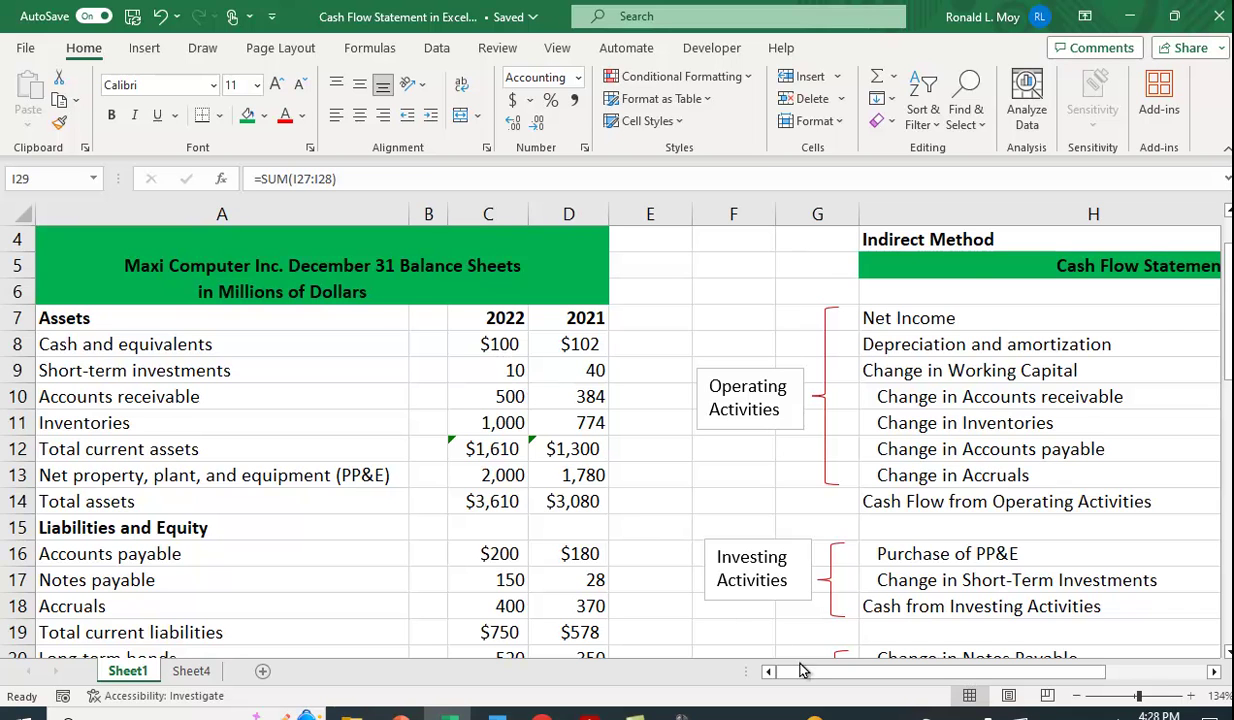
left_click(196, 678)
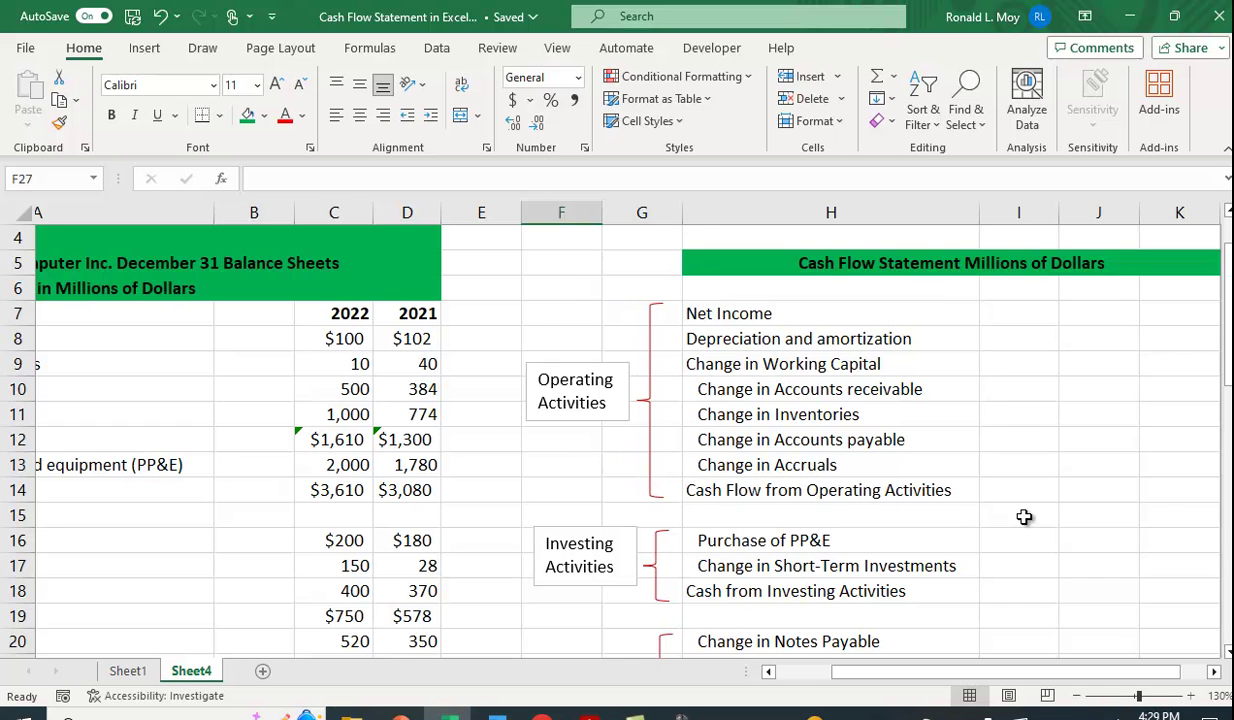
- Link Net Income in I7 to the income statement's Net Income of $255
scroll(1025, 499, "down", 1)
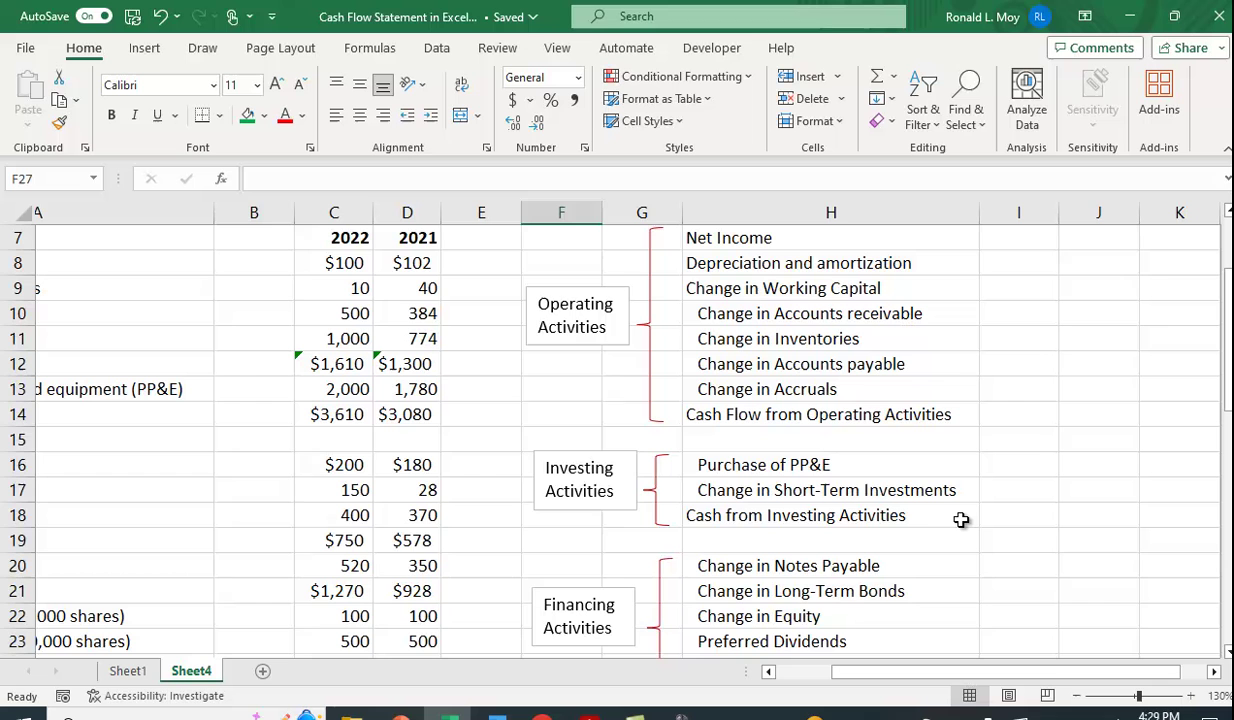
scroll(965, 517, "down", 2)
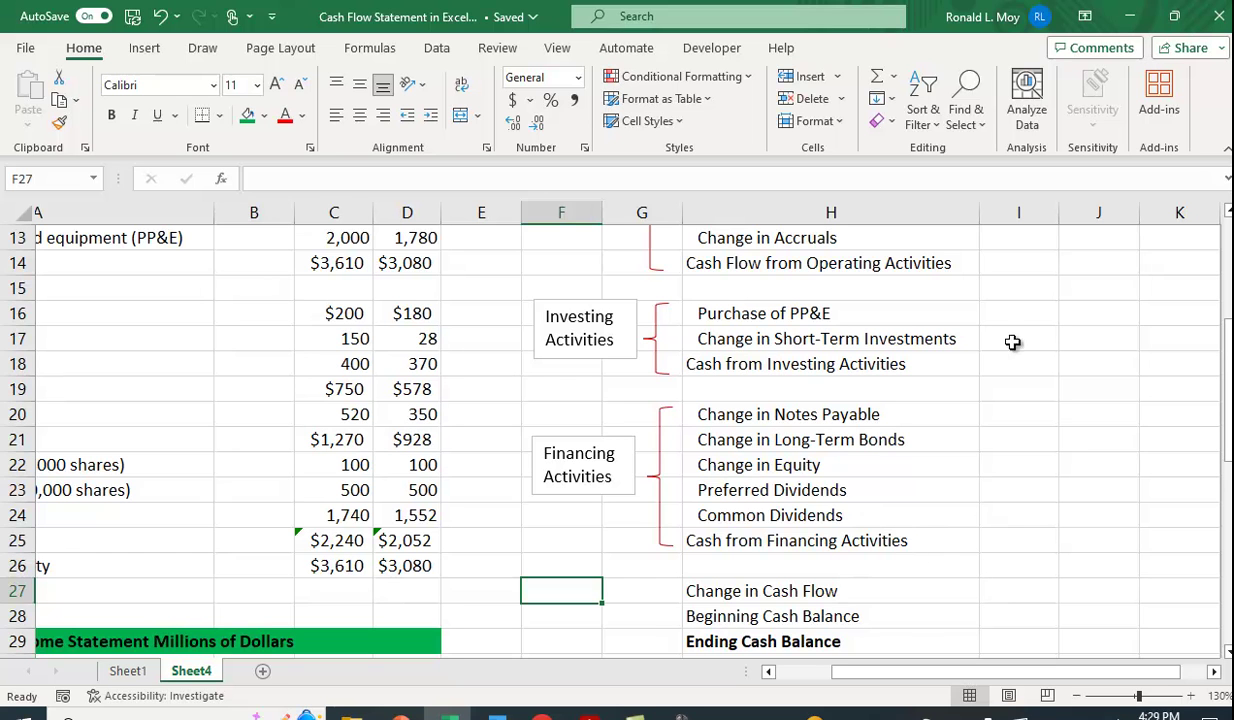
scroll(930, 570, "down", 1)
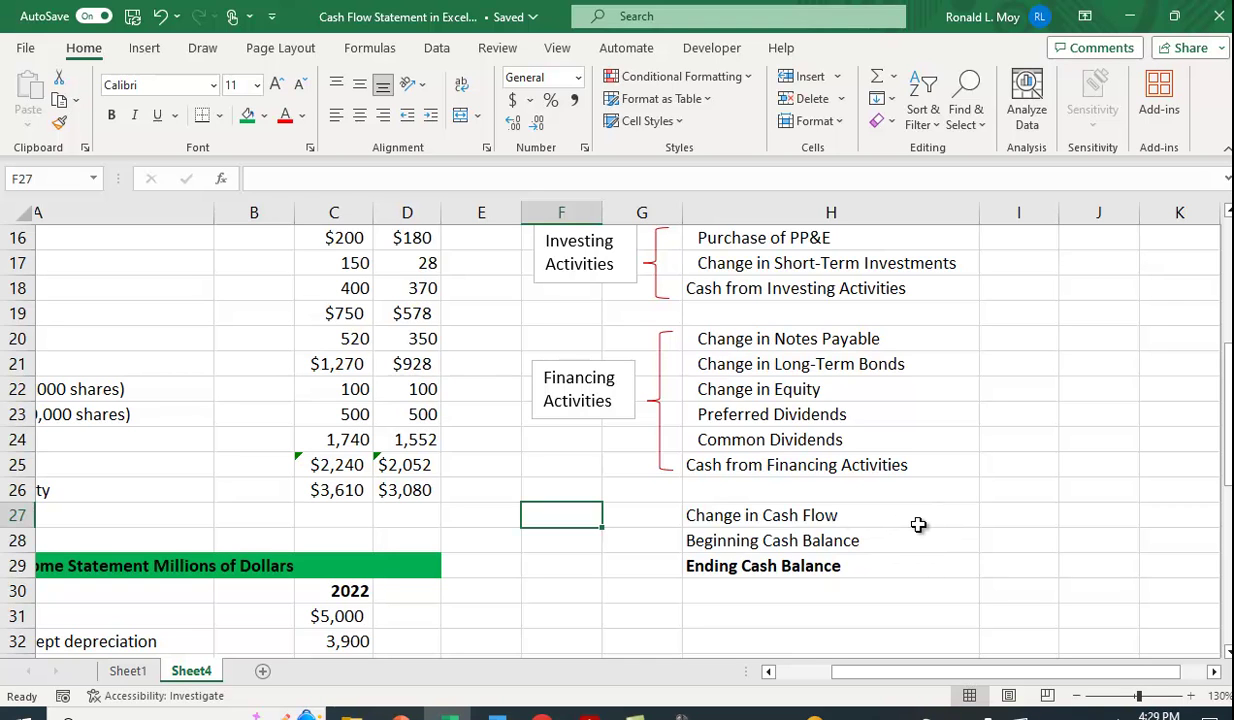
scroll(958, 545, "up", 5)
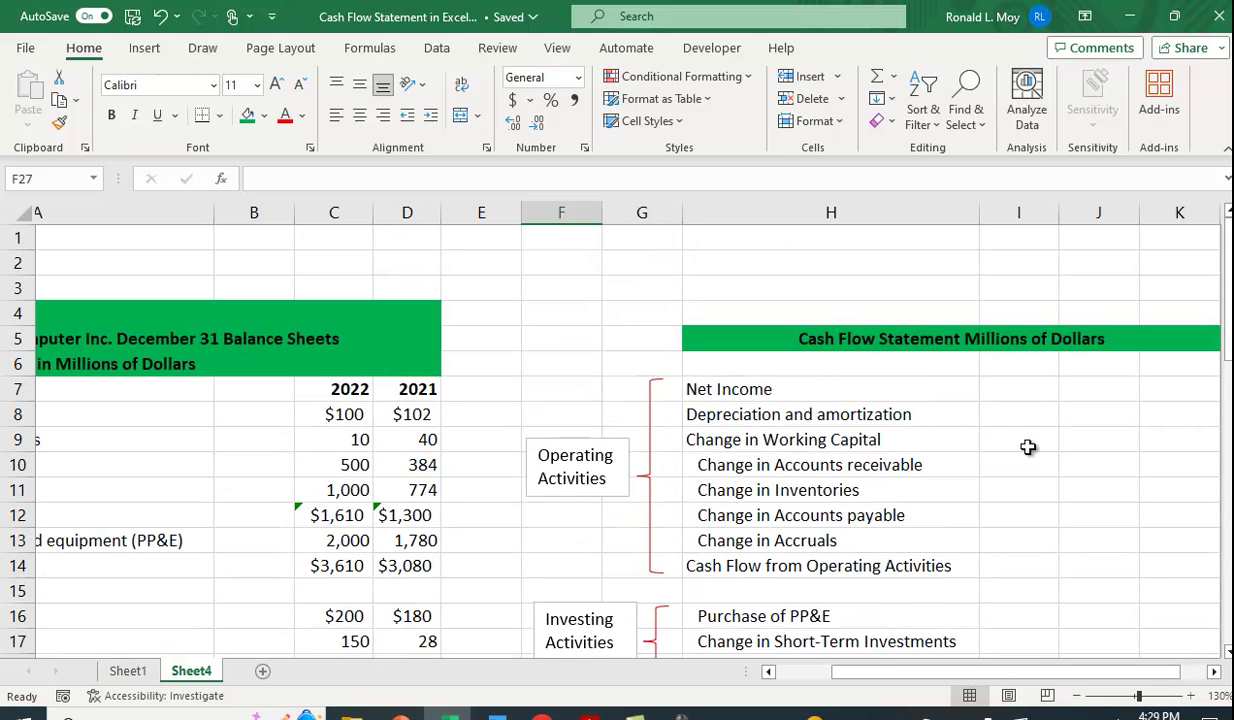
left_click(1026, 395)
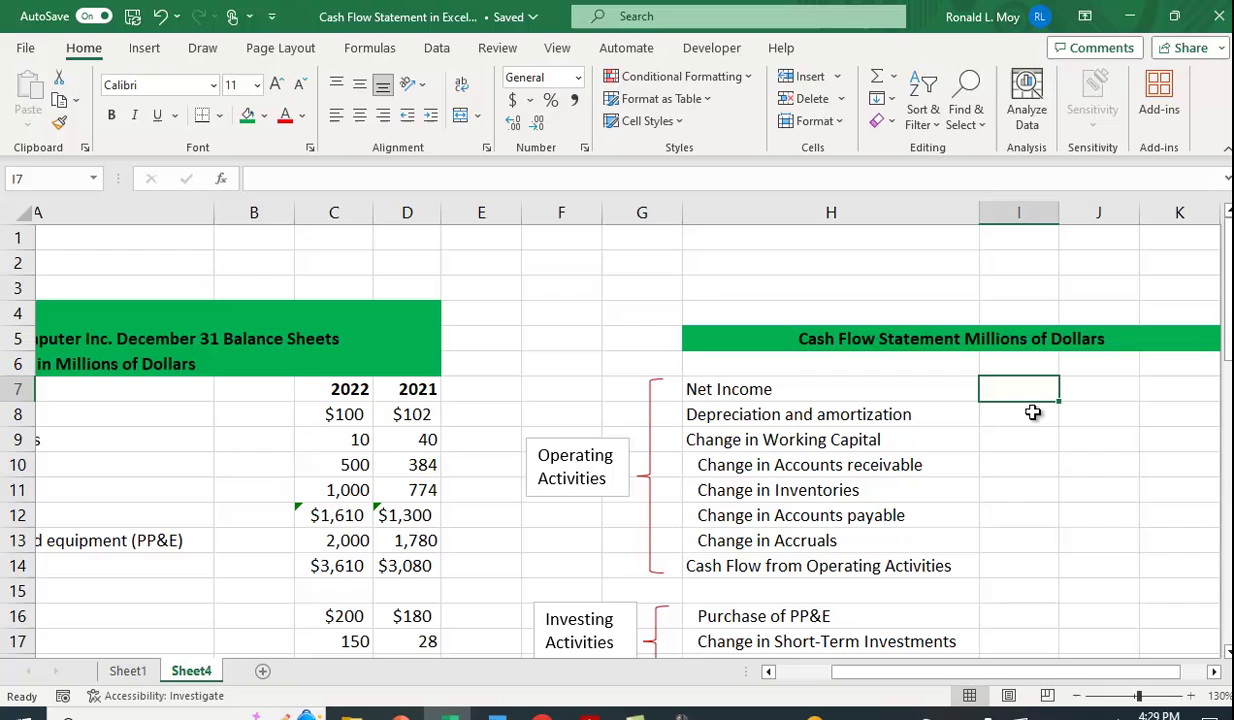
type("=")
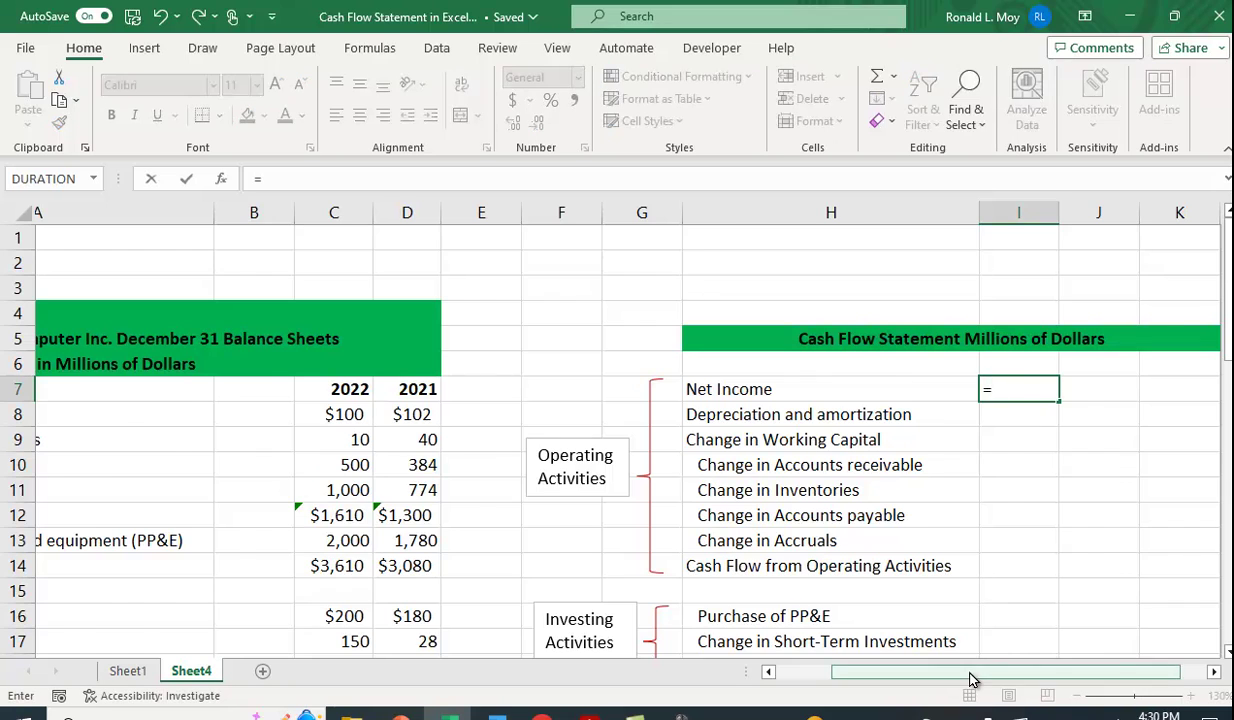
left_click_drag(968, 672, 860, 671)
scroll(617, 497, "down", 8)
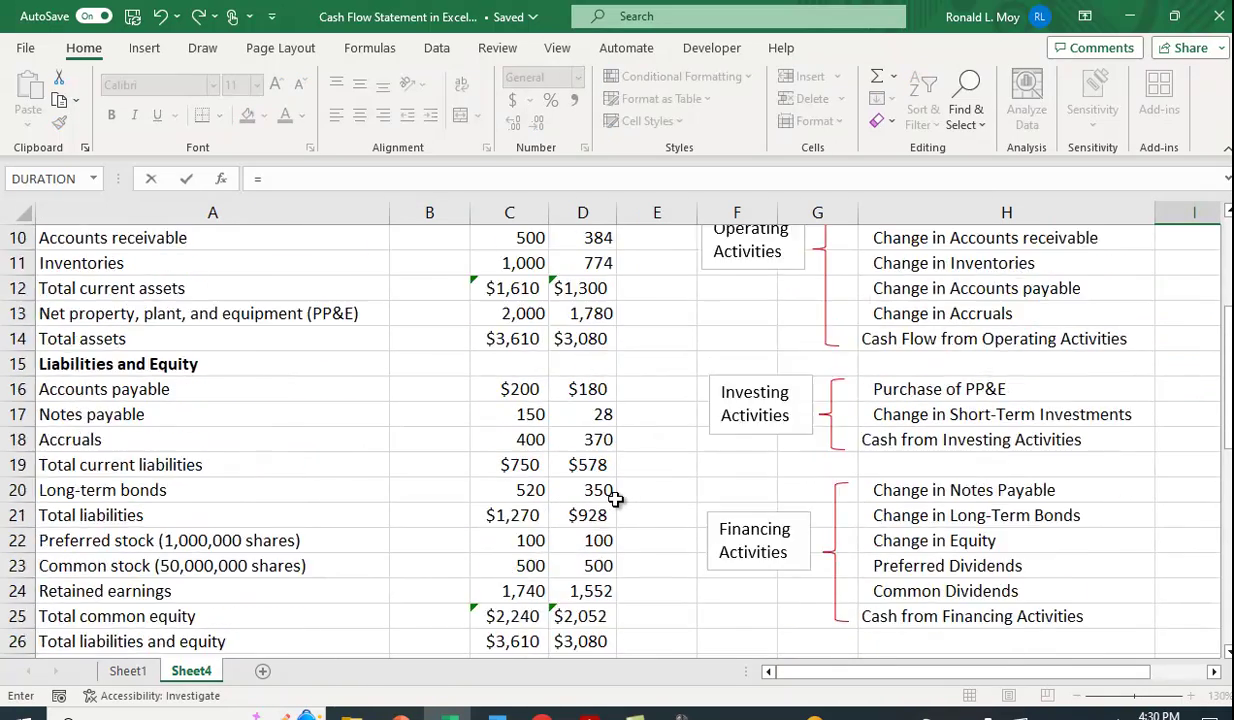
scroll(612, 507, "down", 1)
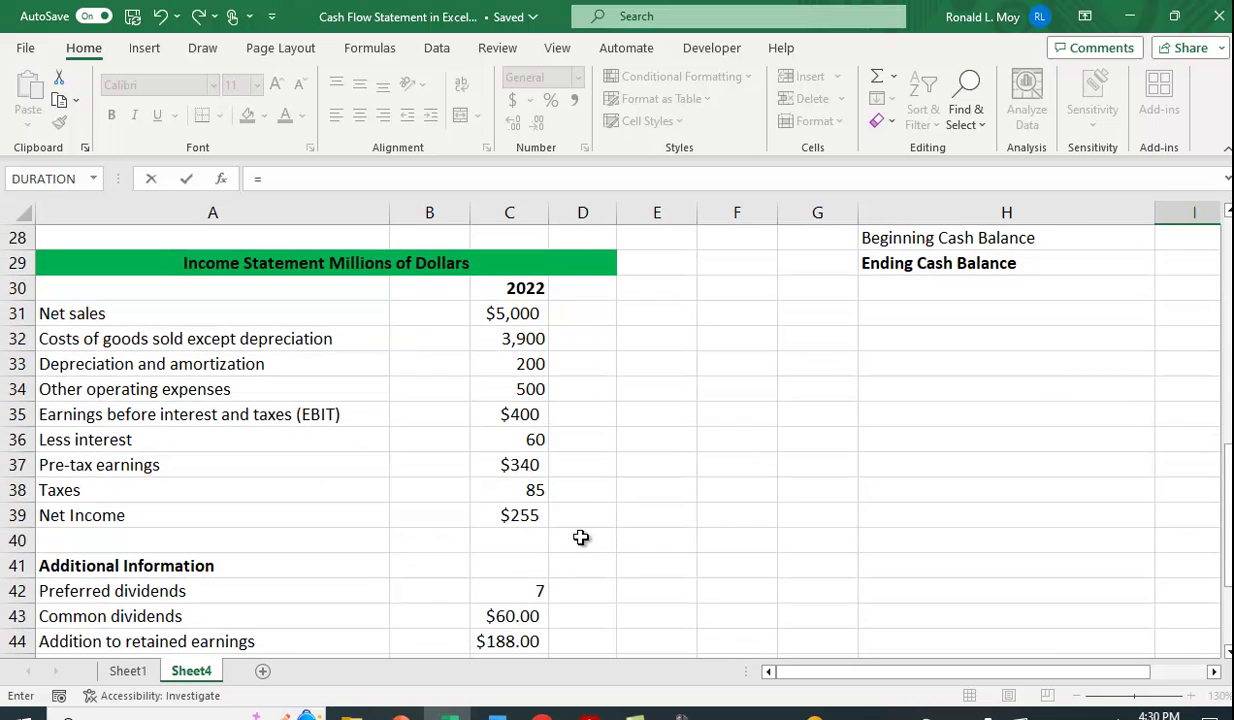
left_click(518, 515)
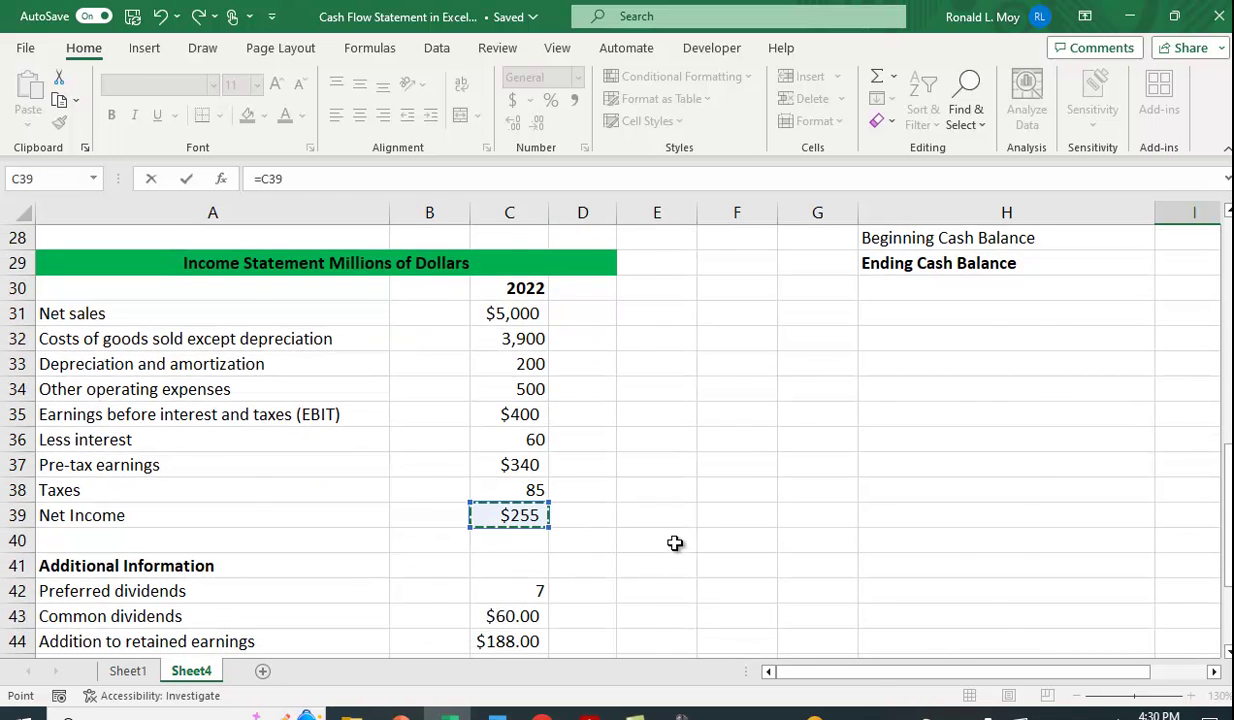
key("Return")
- Link Depreciation and amortization in I8 to the income statement's C33 value of 200
scroll(870, 505, "up", 2)
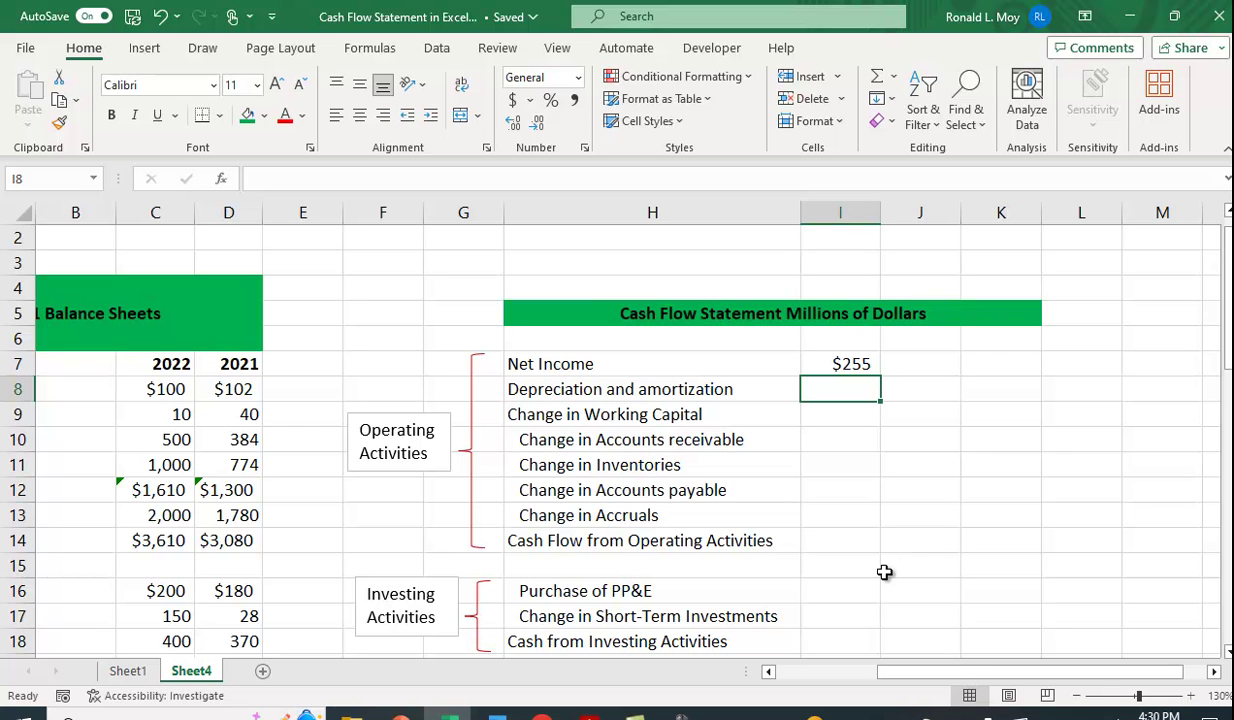
left_click_drag(925, 682, 805, 660)
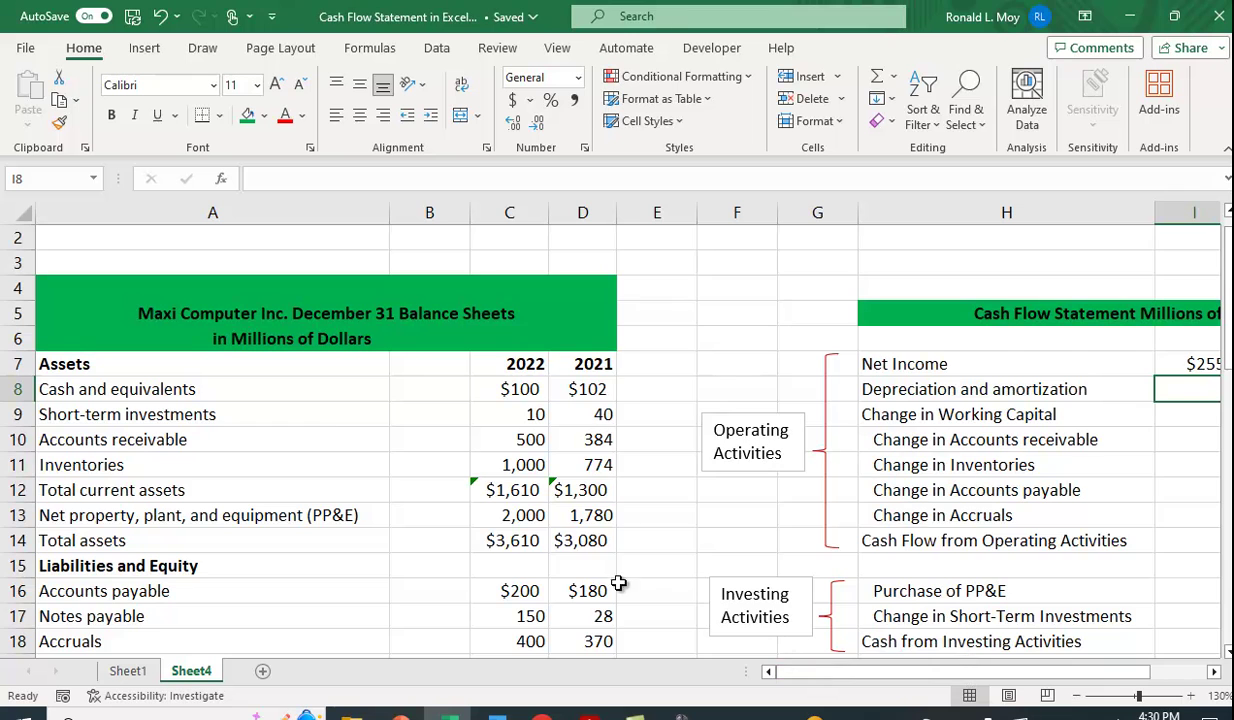
scroll(559, 543, "down", 3)
scroll(543, 541, "down", 3)
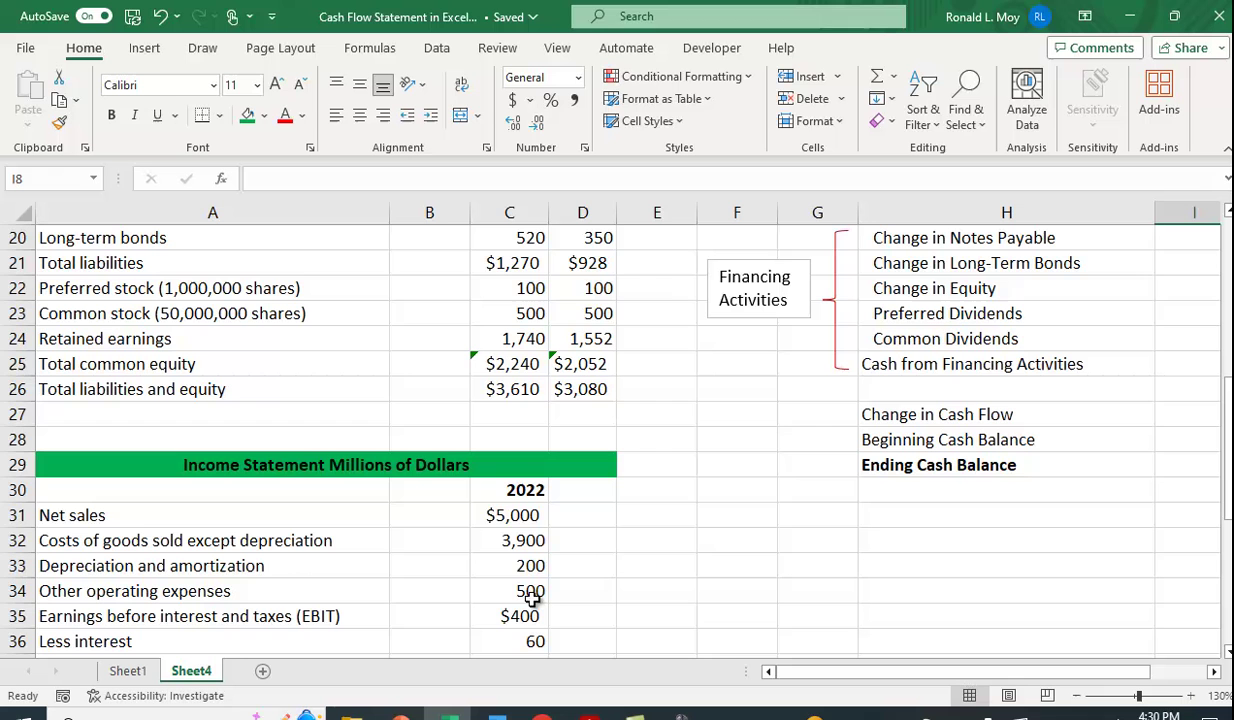
scroll(834, 578, "up", 3)
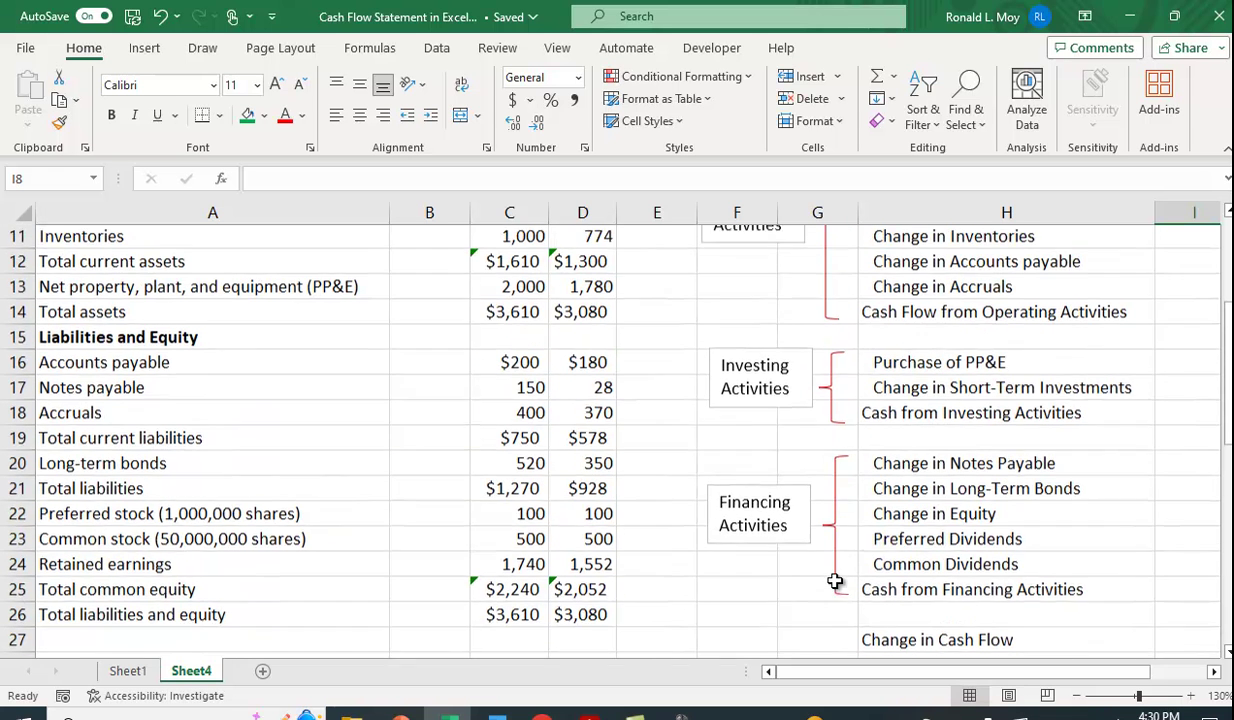
left_click_drag(893, 672, 980, 699)
scroll(961, 615, "up", 2)
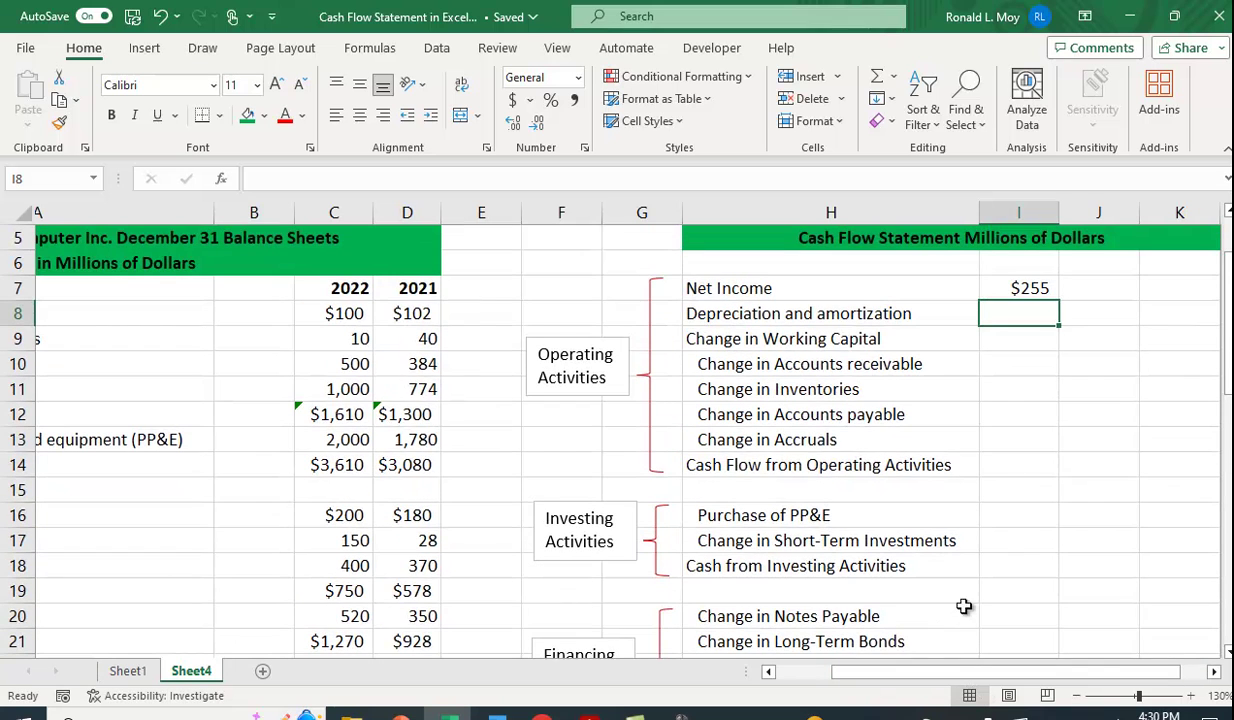
type("=")
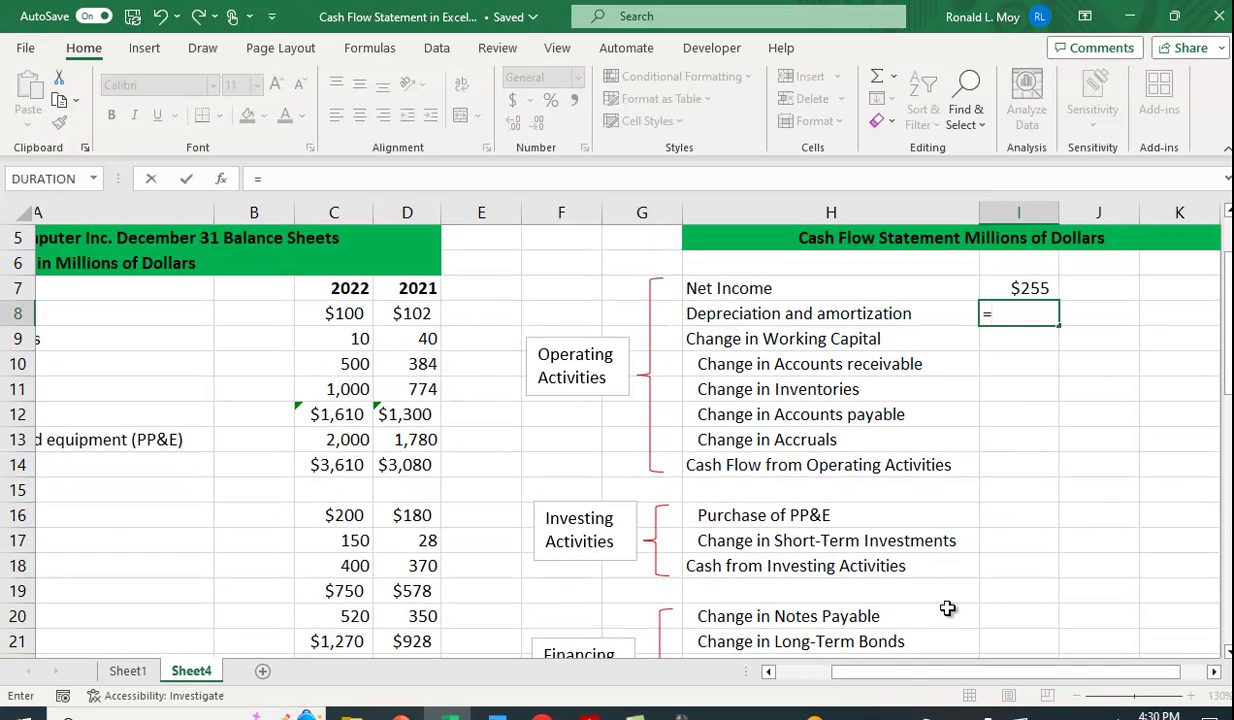
left_click_drag(911, 681, 880, 674)
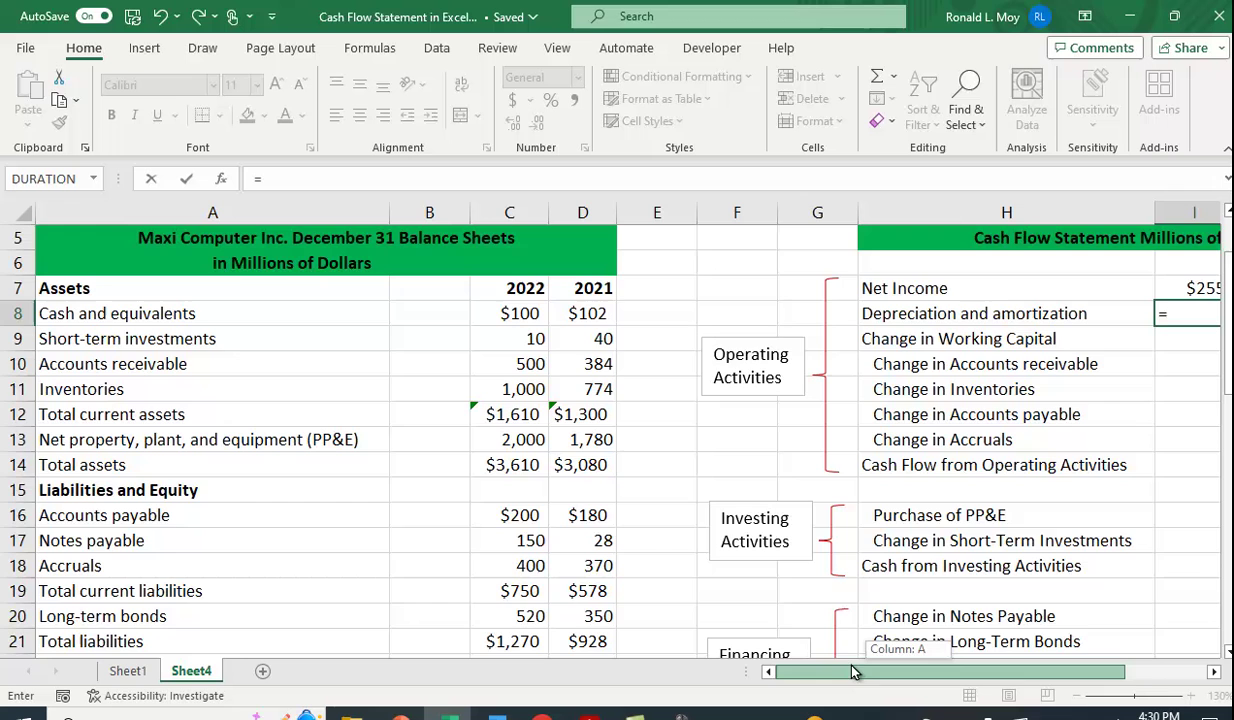
scroll(539, 539, "down", 4)
scroll(539, 539, "down", 3)
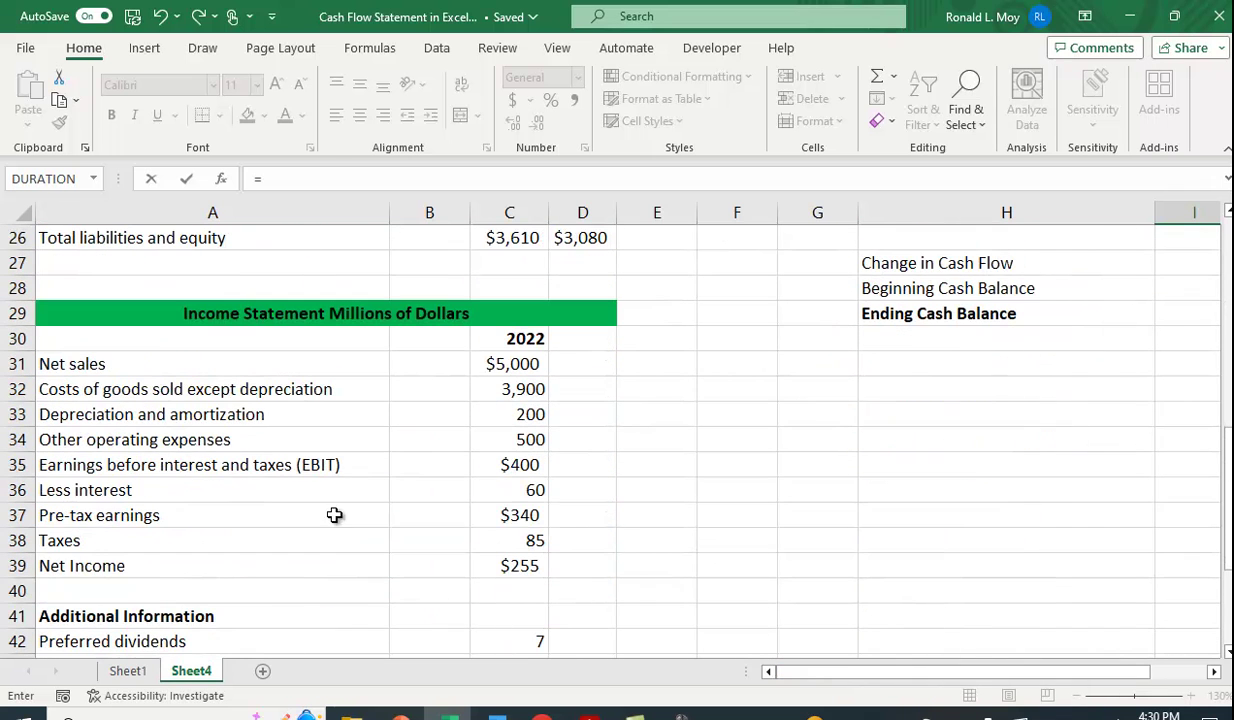
left_click(523, 415)
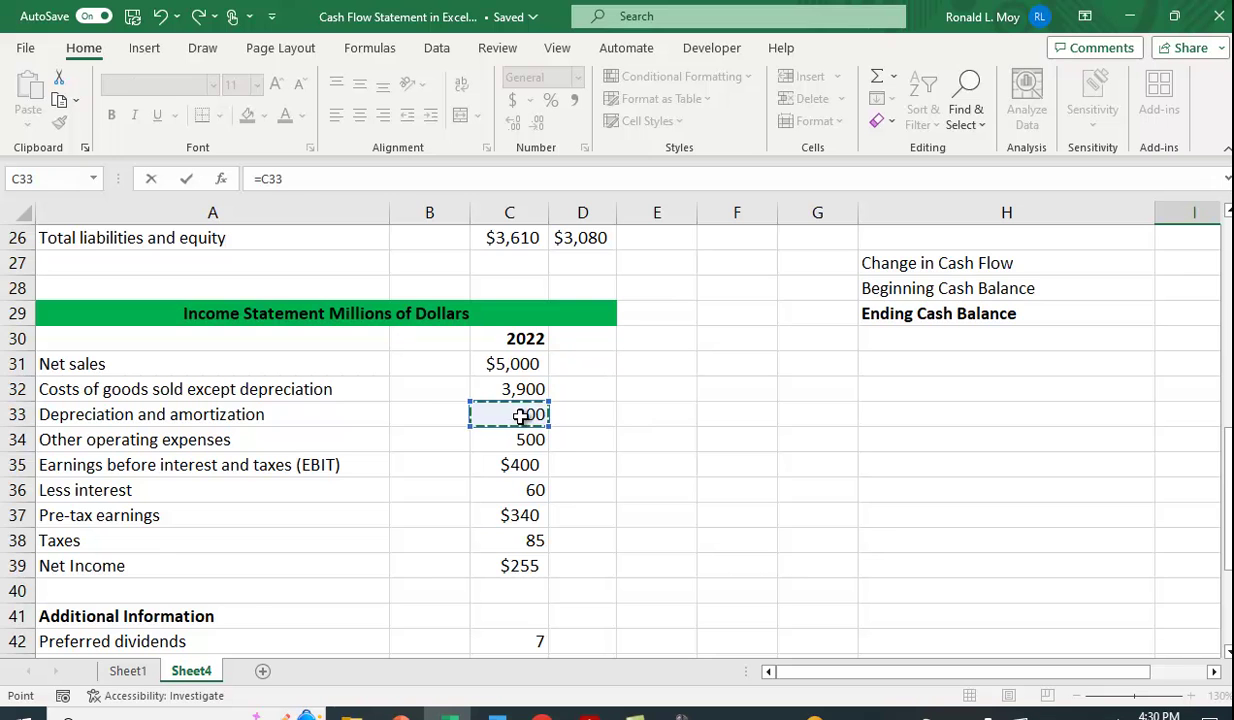
key("Return")
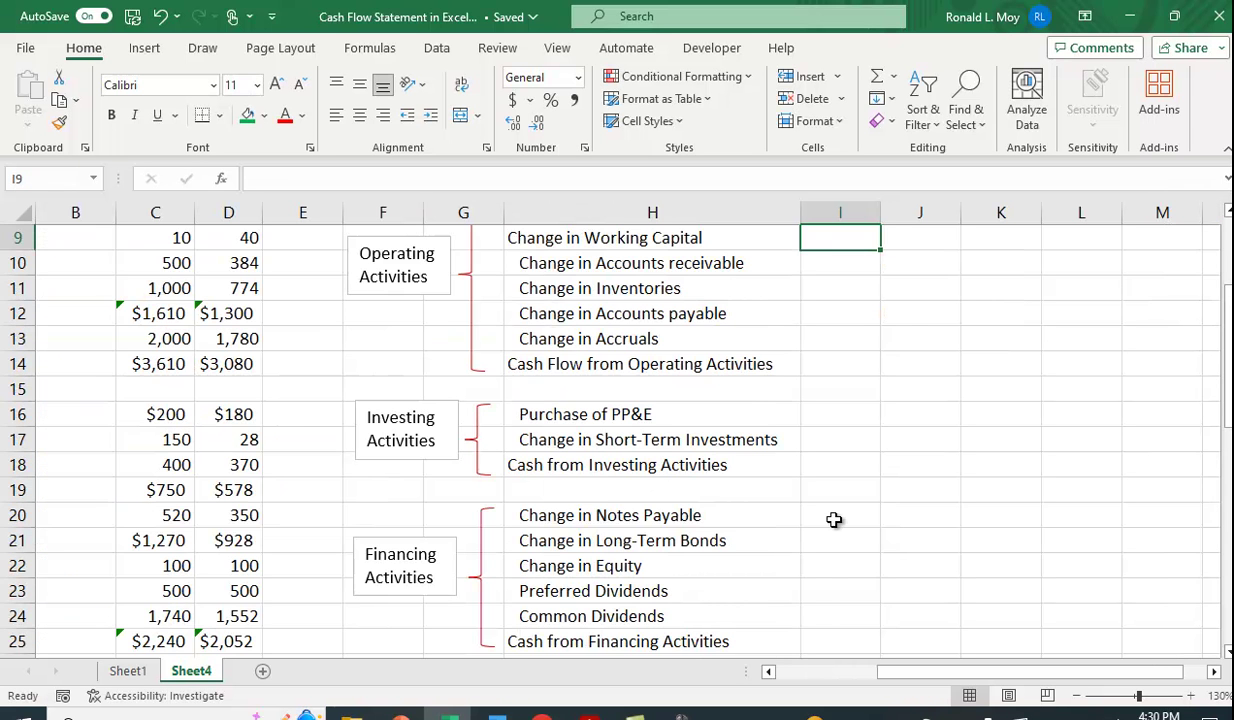
scroll(834, 519, "up", 2)
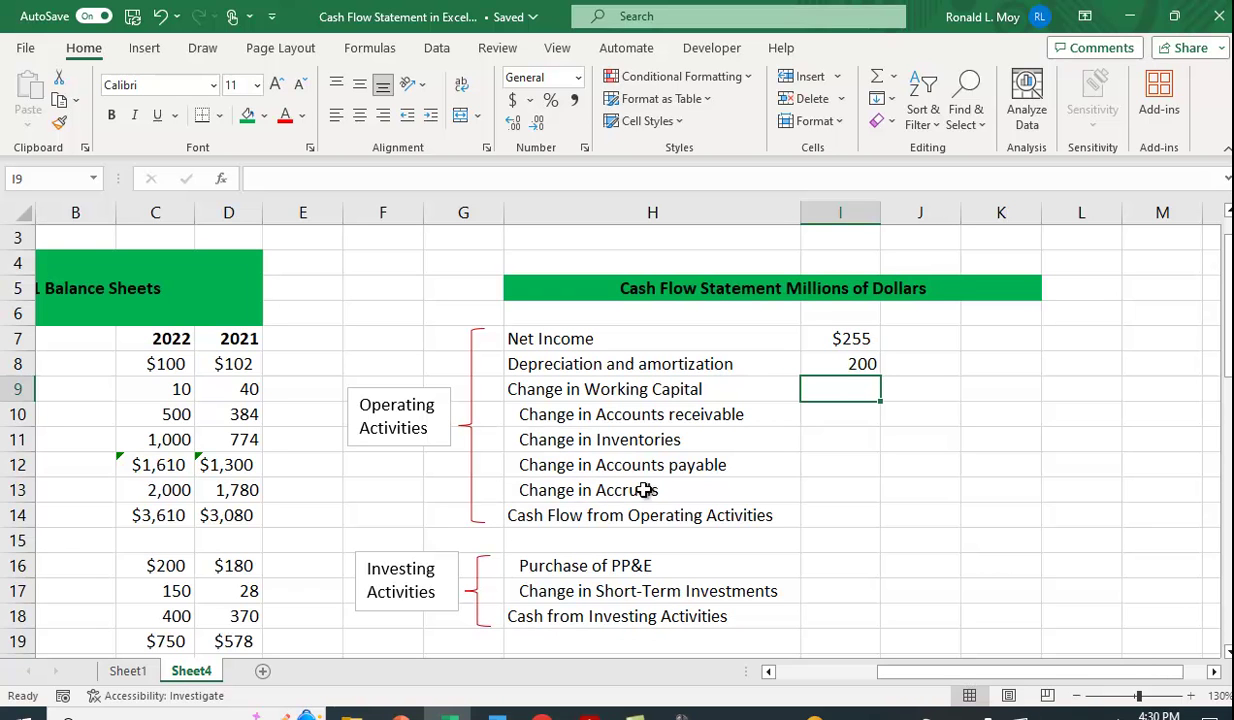
left_click_drag(911, 680, 799, 682)
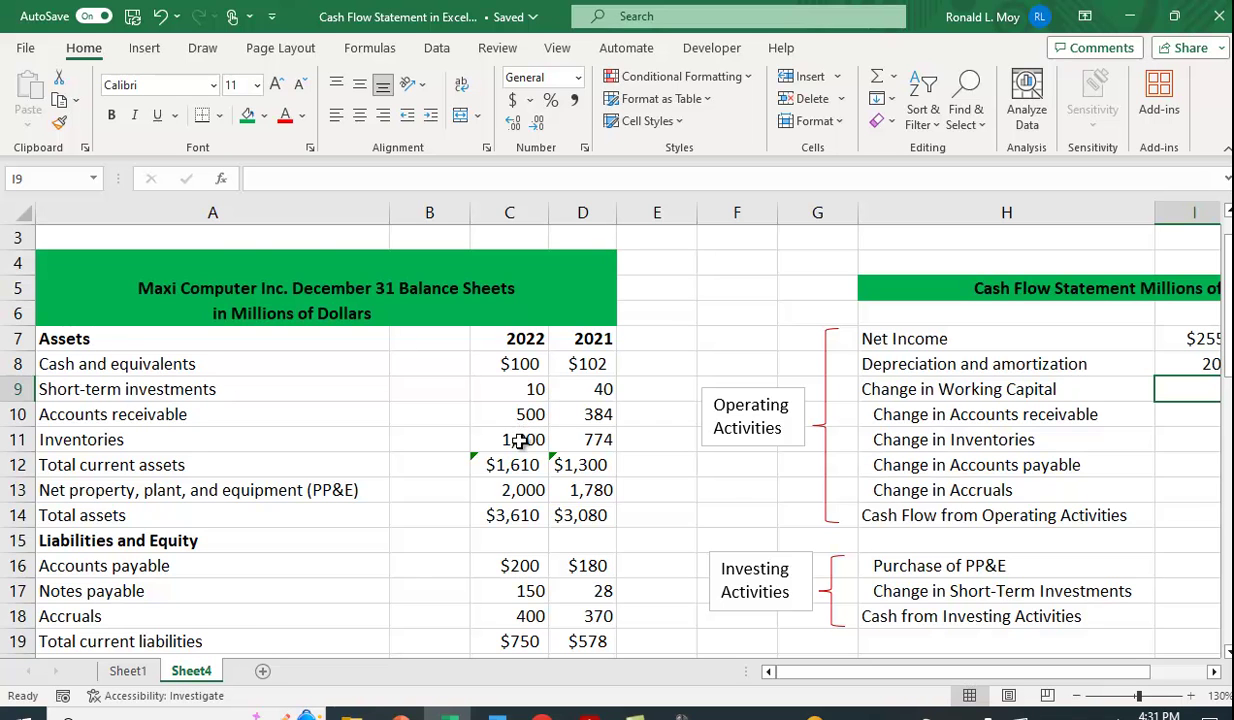
- Enter the receivables change formula =-(C10-D10) in I9, the Change in Working Capital row
type("=-(")
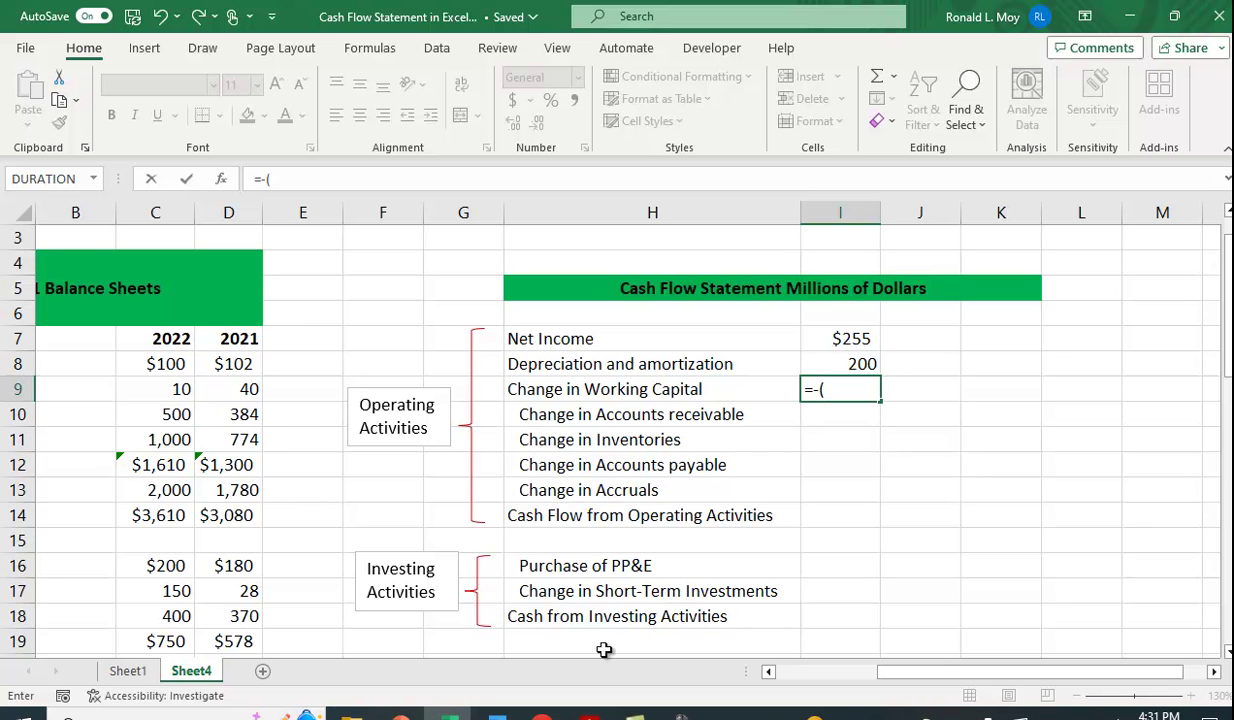
left_click_drag(895, 677, 770, 693)
left_click(528, 421)
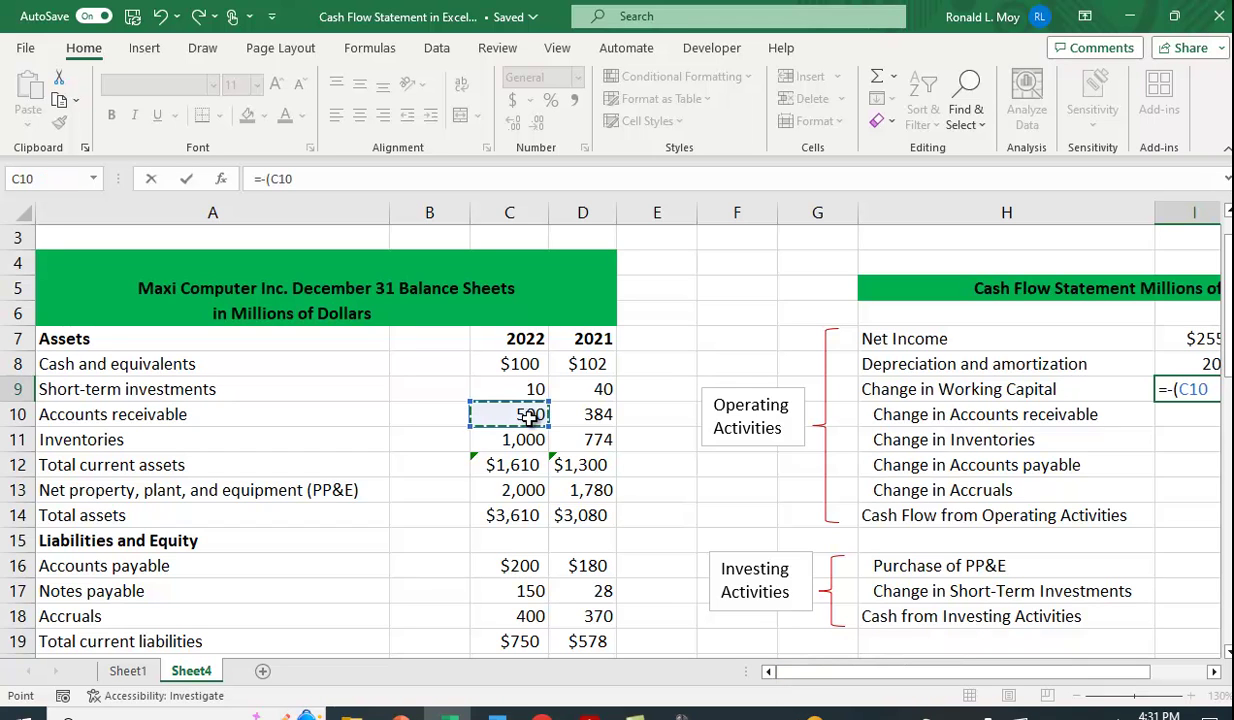
type("-")
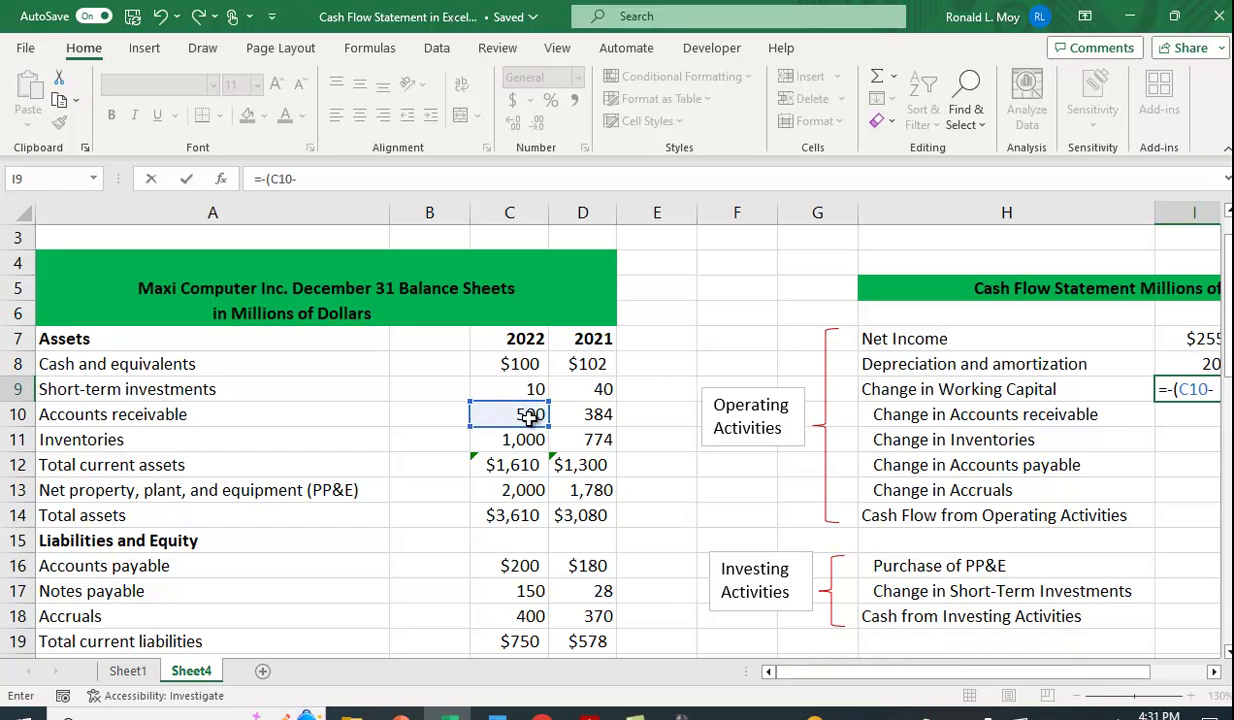
left_click(603, 420)
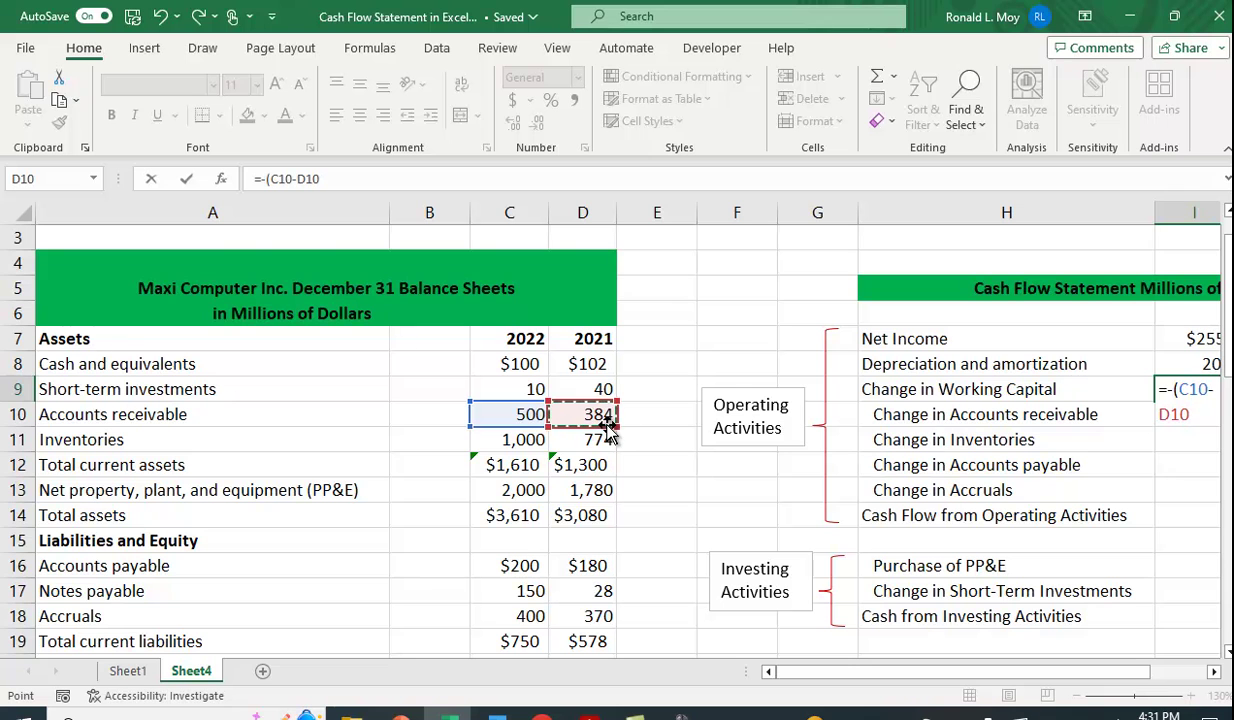
type(")")
key("Return")
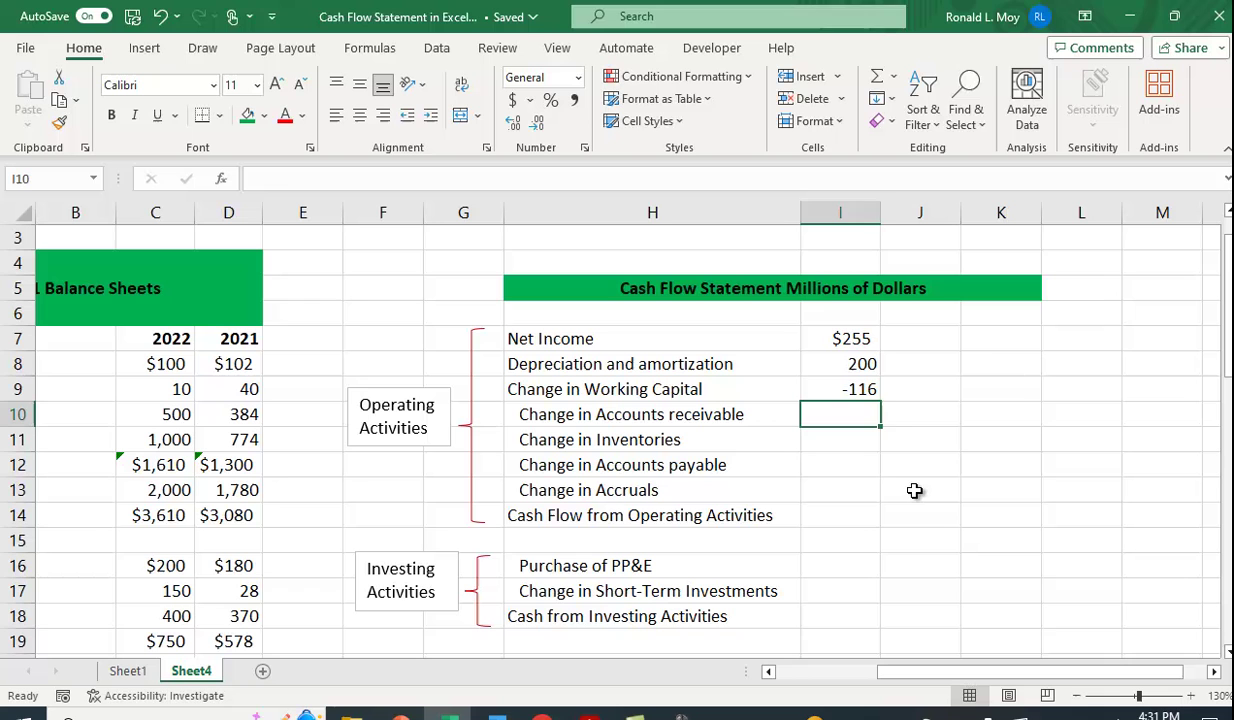
- Clear I9 and enter =-(C10-D10) in I10, giving -116 for accounts receivable
left_click(850, 388)
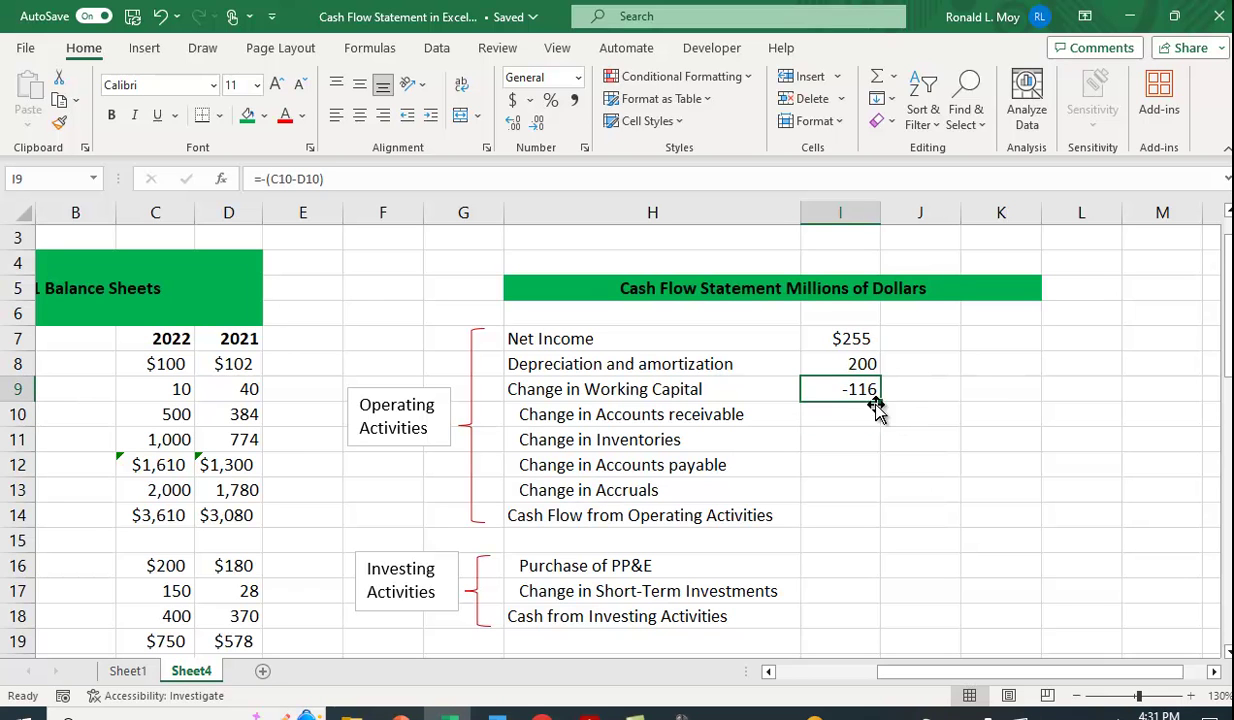
key("BackSpace")
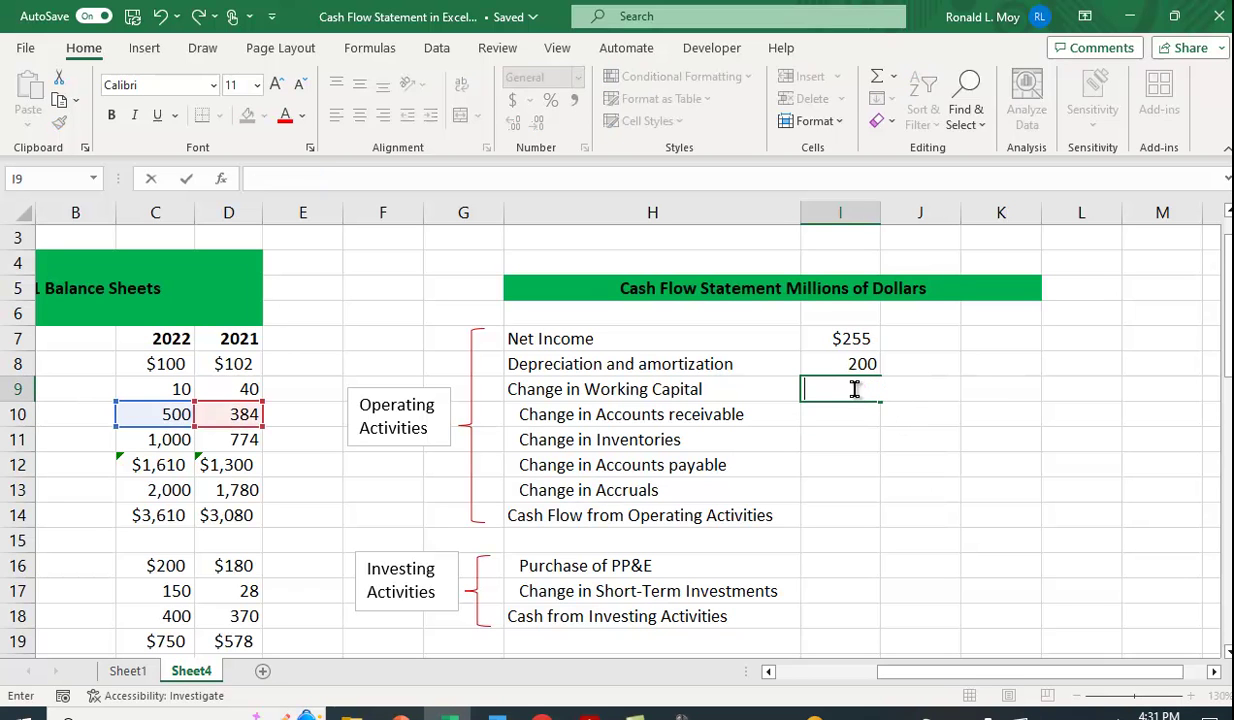
key("Return")
type("=-(")
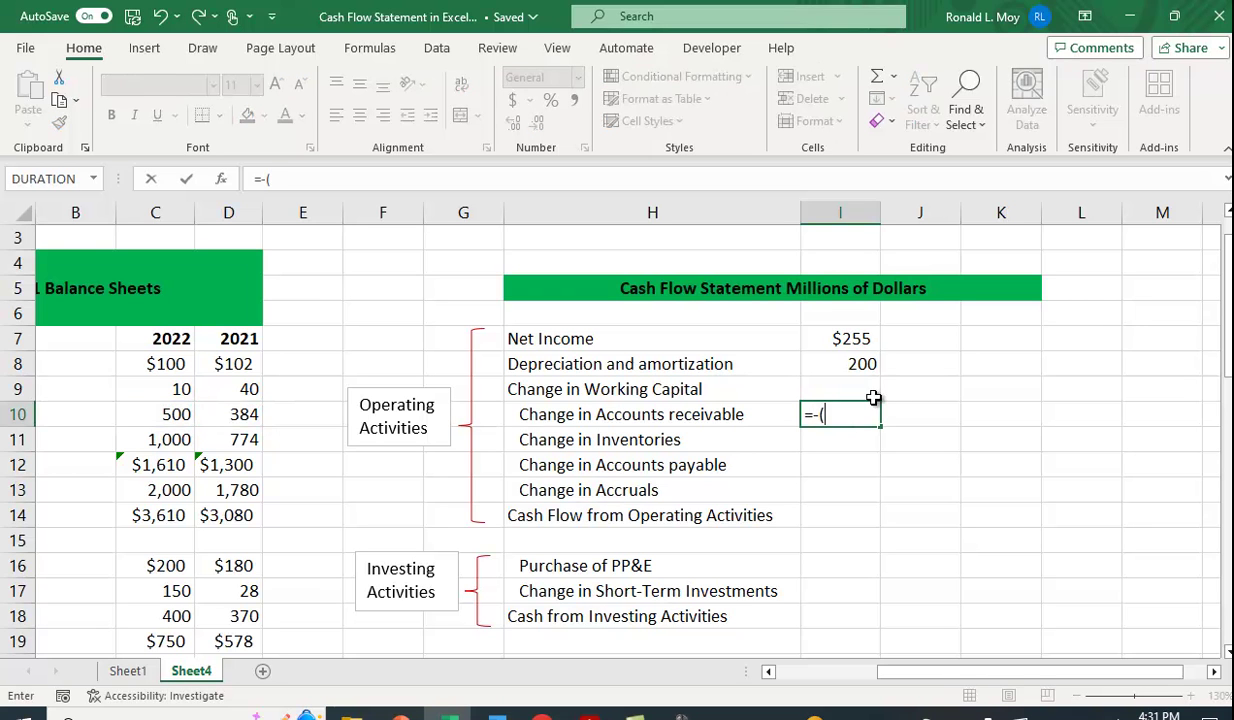
left_click(165, 417)
type("-")
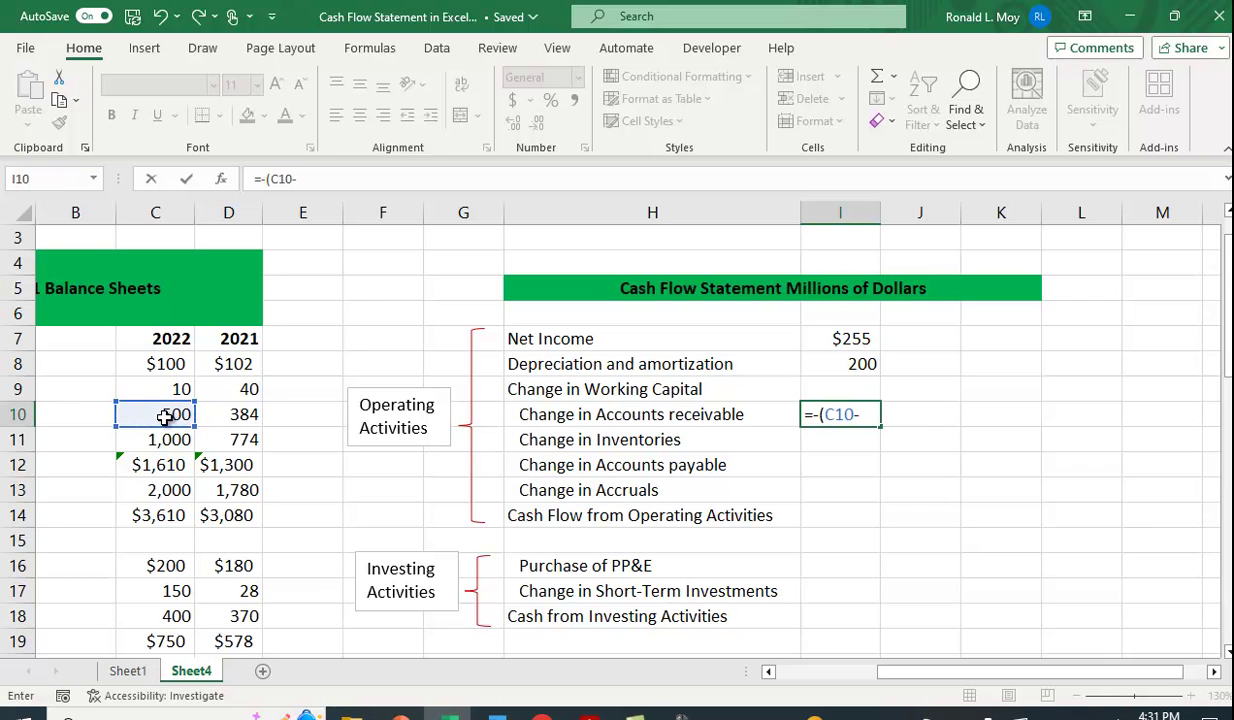
left_click(230, 423)
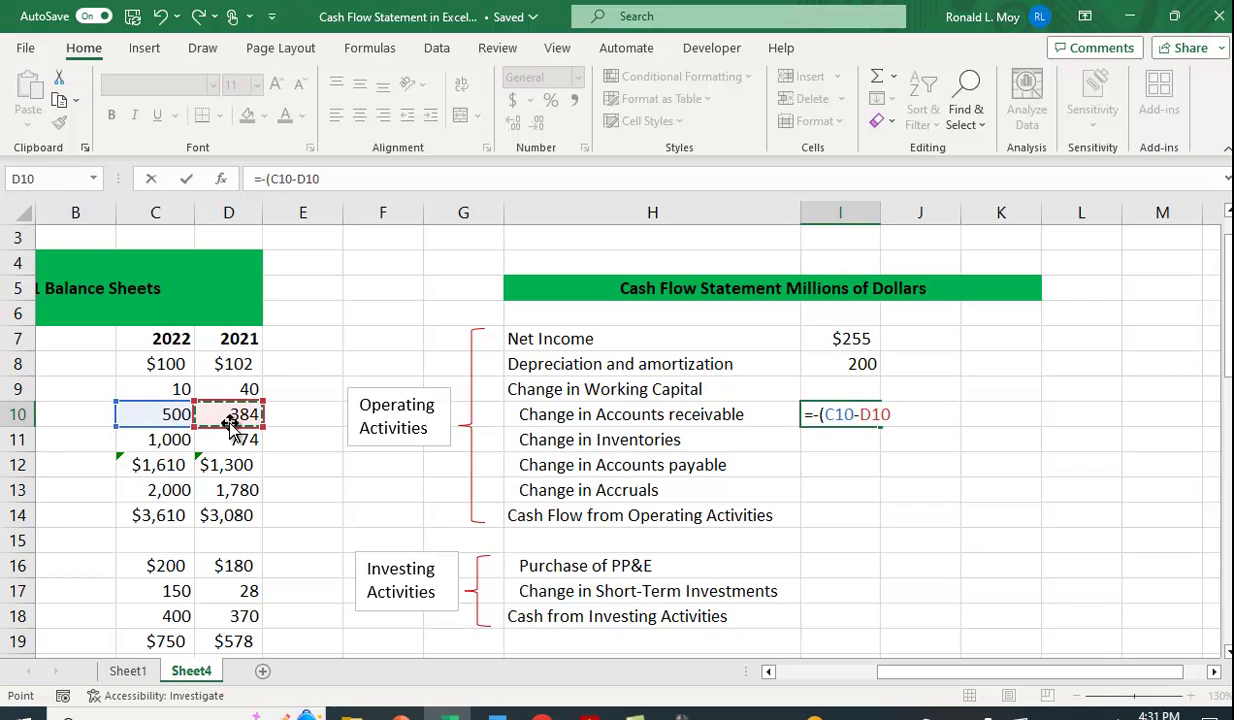
type(")")
key("Return")
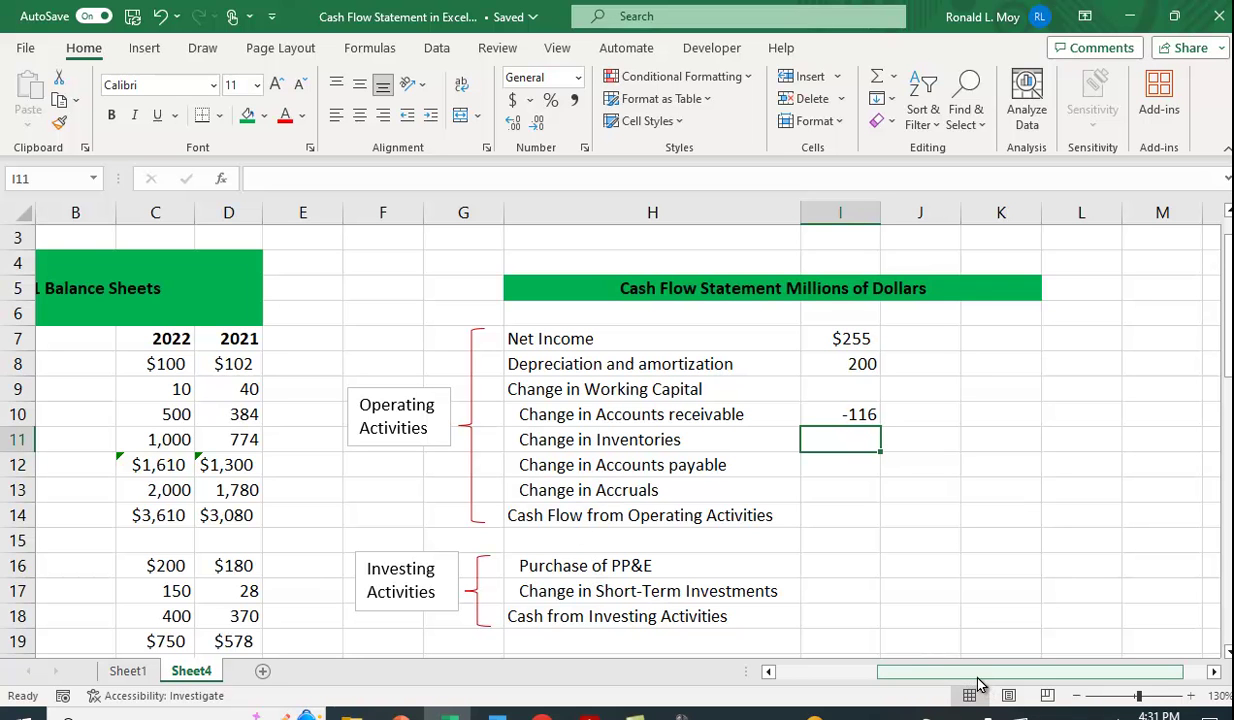
- Enter =-(C11-D11) in I11 so Change in Inventories shows -226 (1,000 minus 774)
left_click_drag(977, 681, 800, 640)
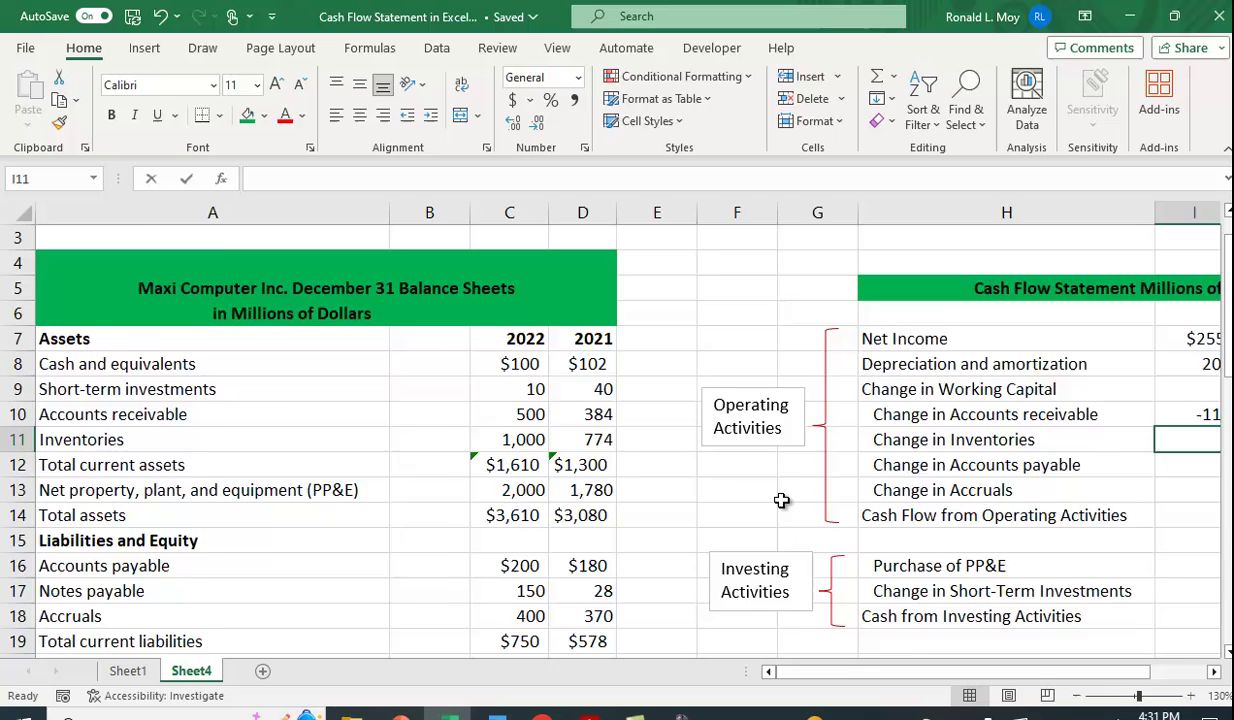
type("=-(")
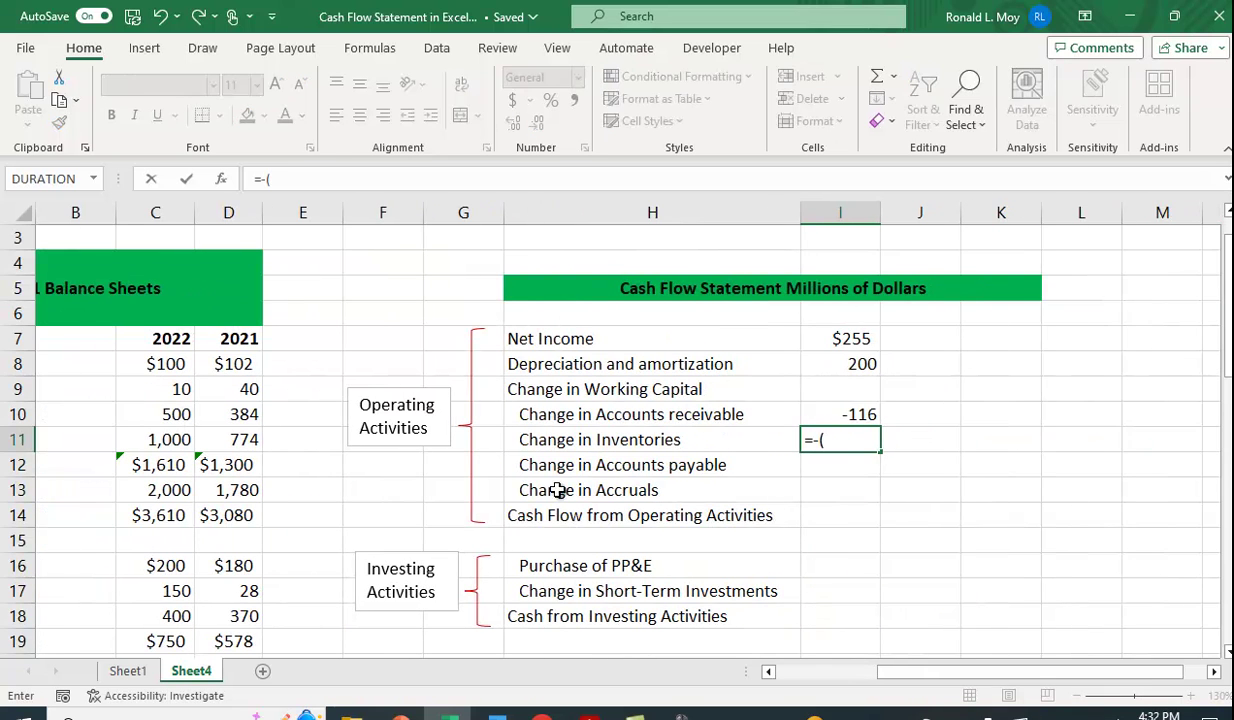
left_click(165, 438)
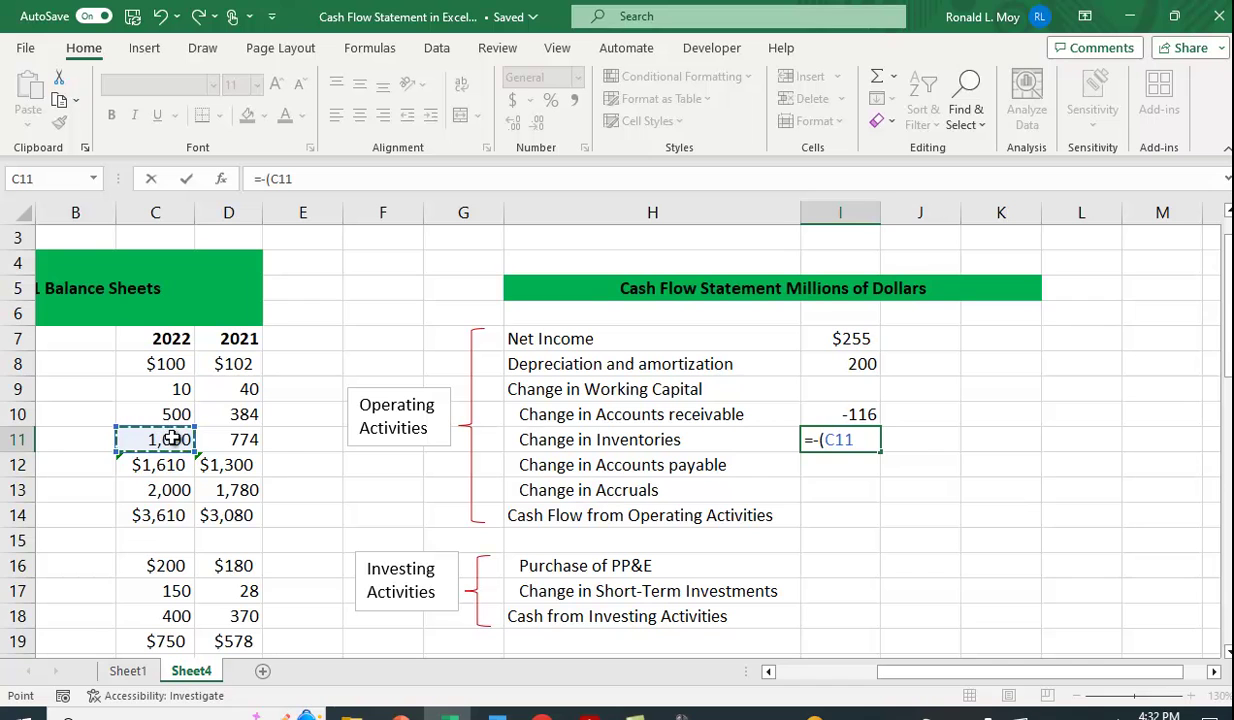
type("-")
scroll(176, 436, "up", 1)
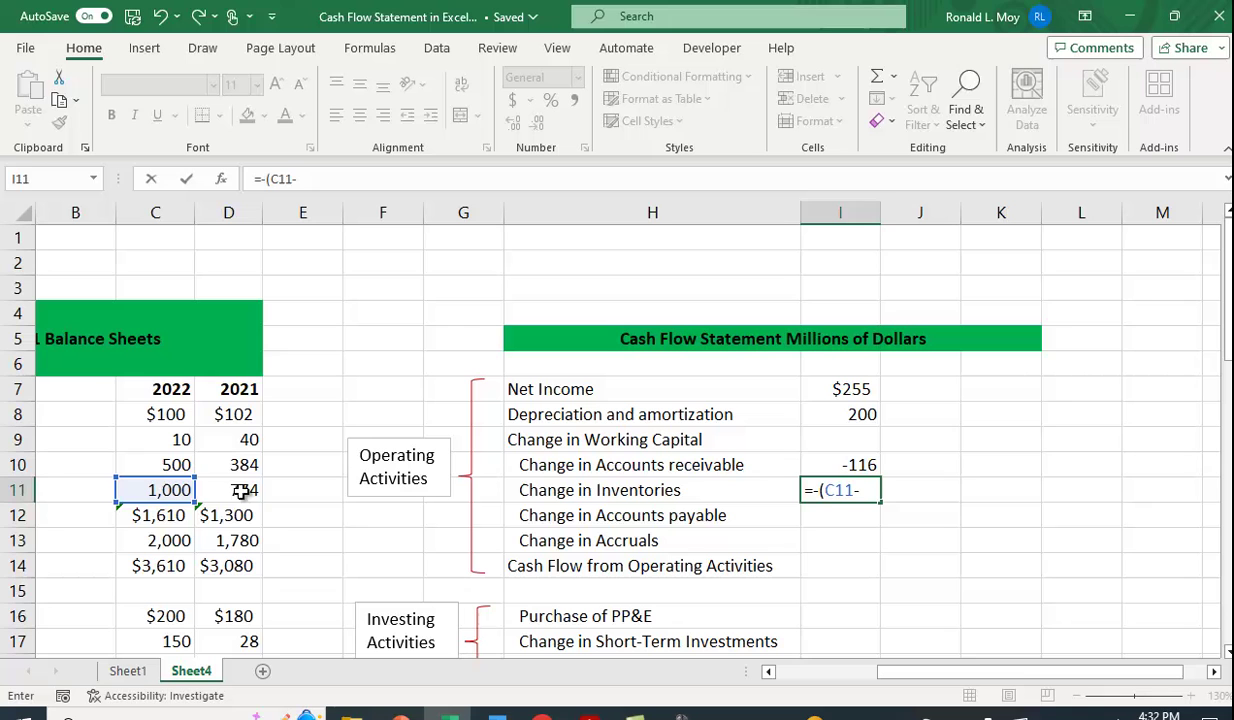
left_click(243, 490)
type(")")
key("Return")
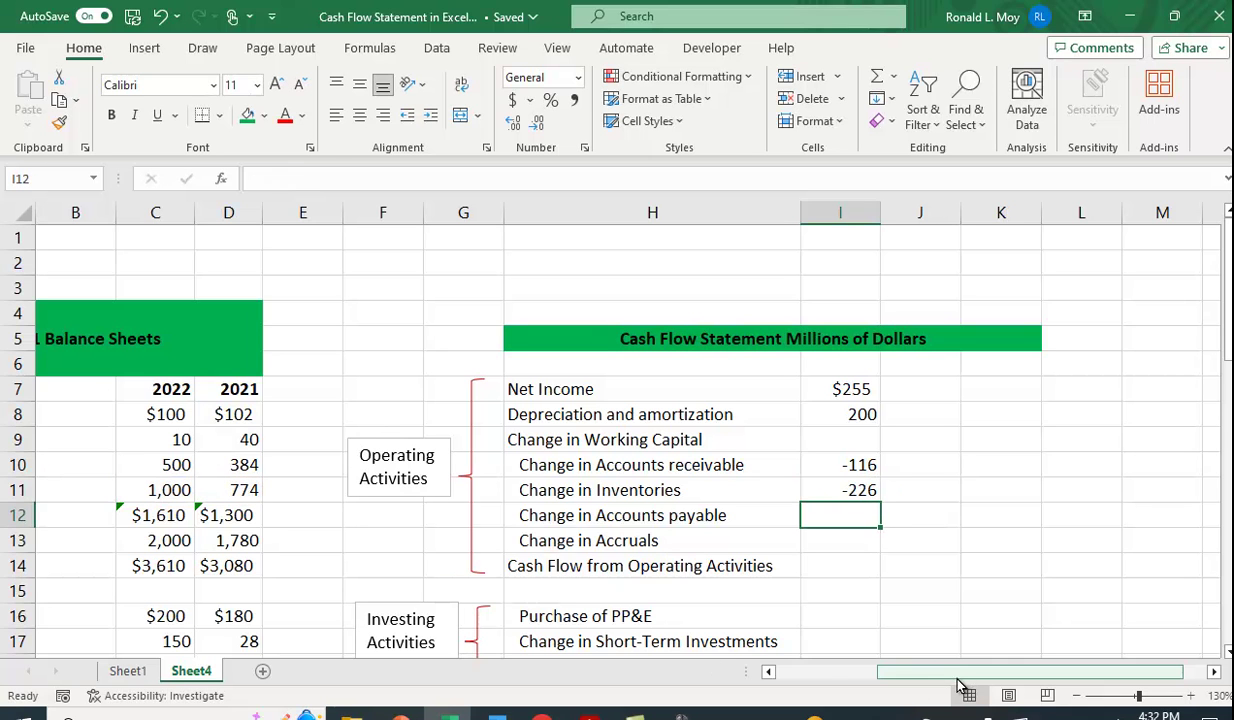
- Set Change in Accounts payable to 2022 minus 2021 payables ($200 - $180 = $20)
left_click_drag(951, 668, 811, 676)
scroll(646, 546, "down", 2)
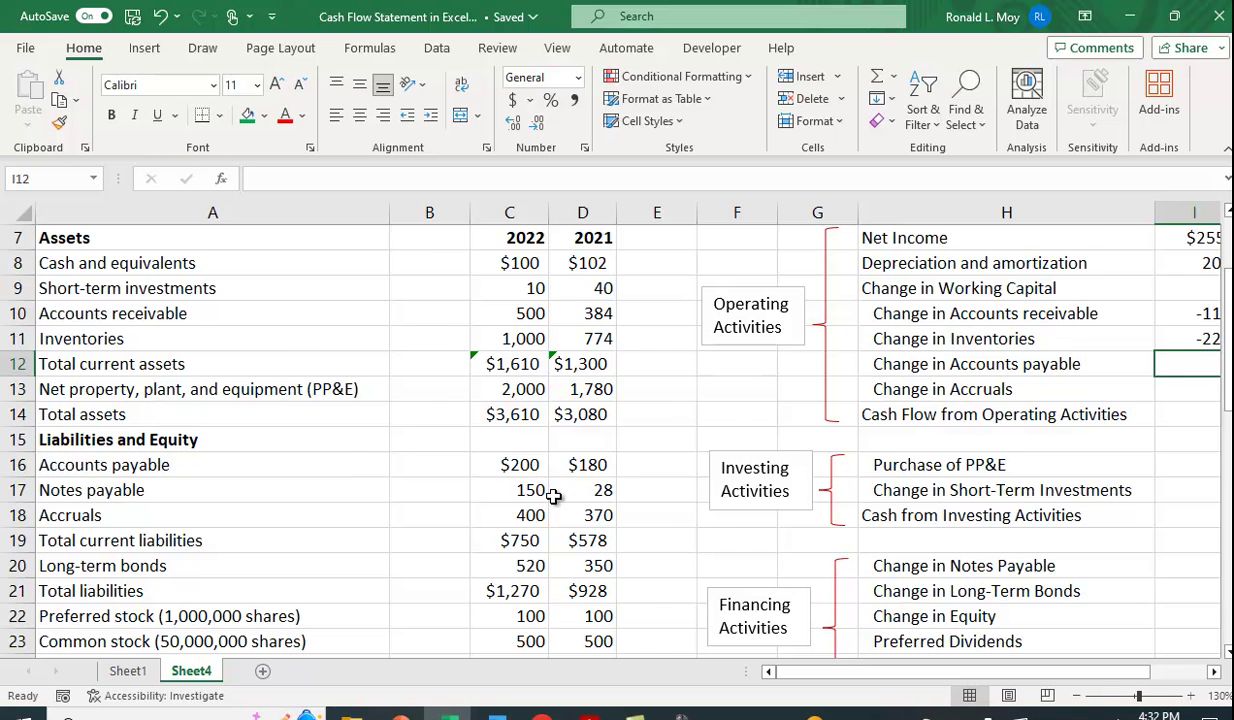
type("=")
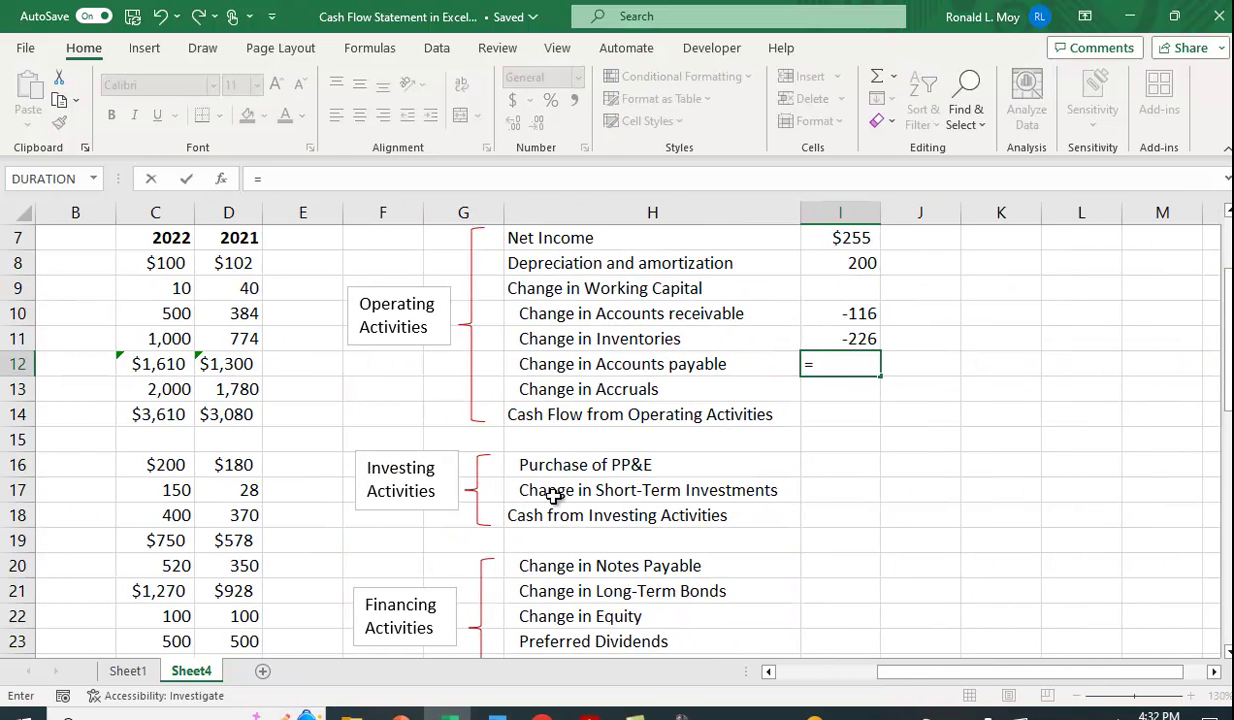
left_click(170, 463)
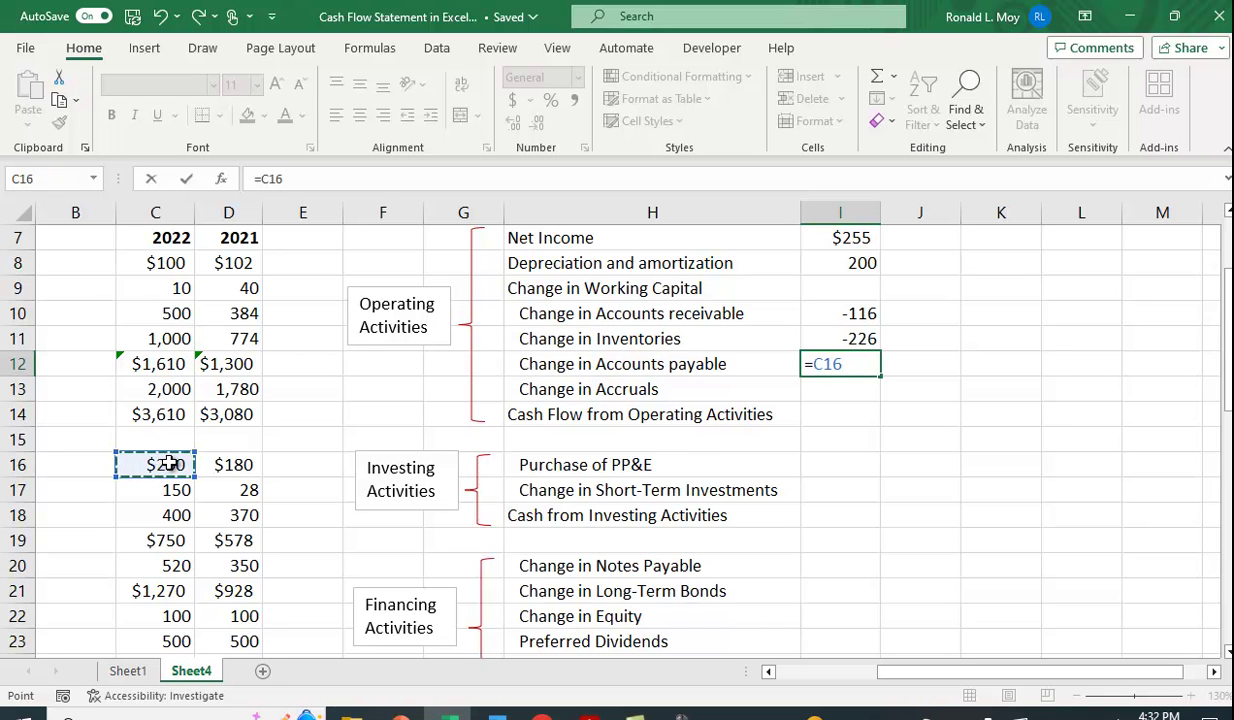
type("-")
left_click(236, 472)
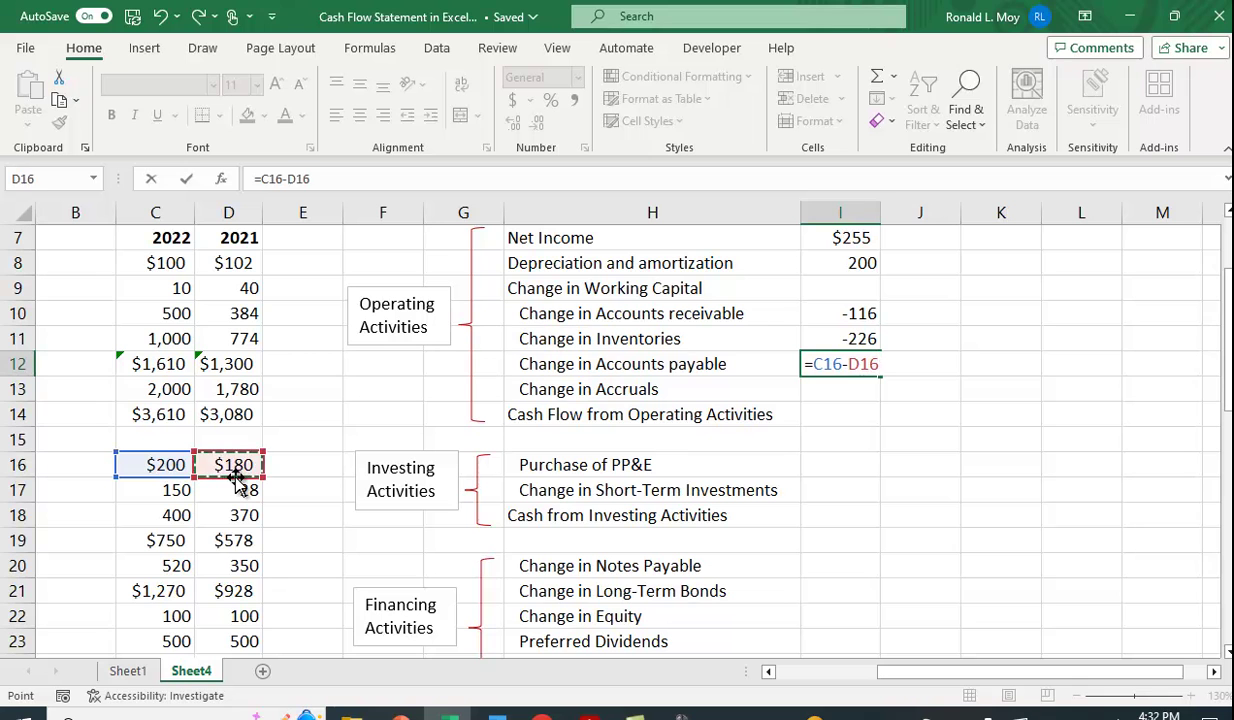
key("Return")
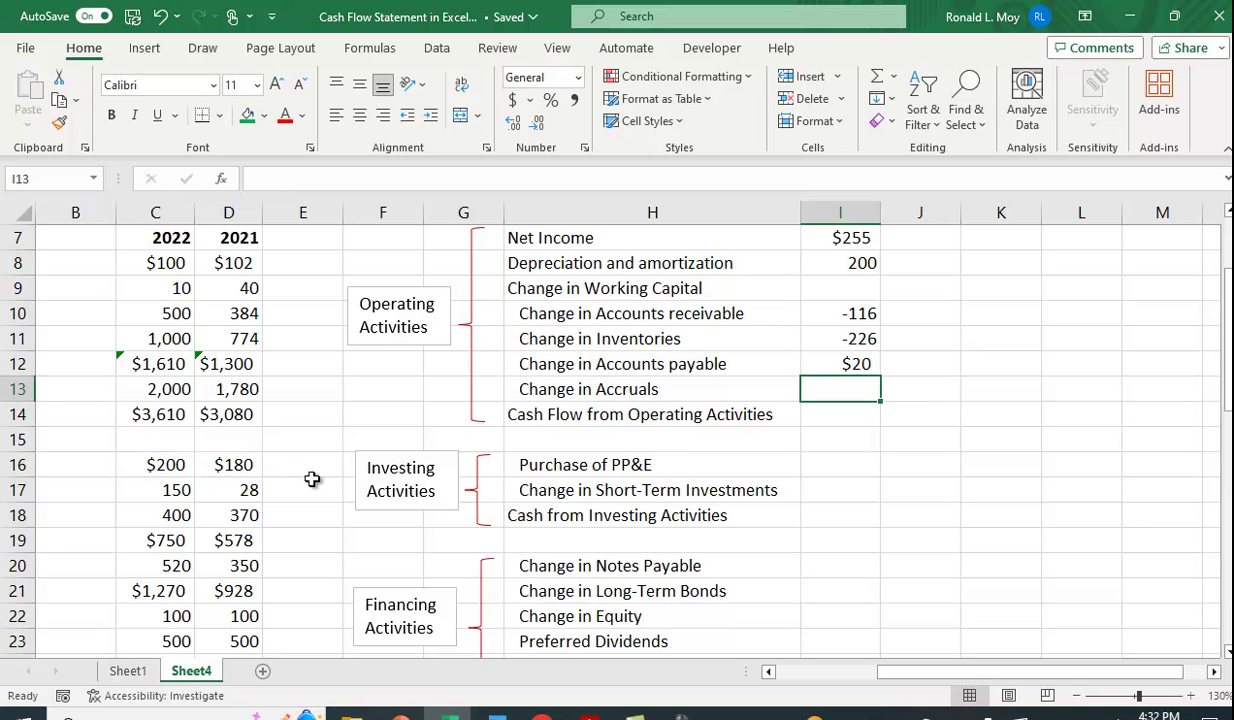
- Enter =C18-D18 in I13 so Change in Accruals shows 30
left_click_drag(940, 683, 799, 677)
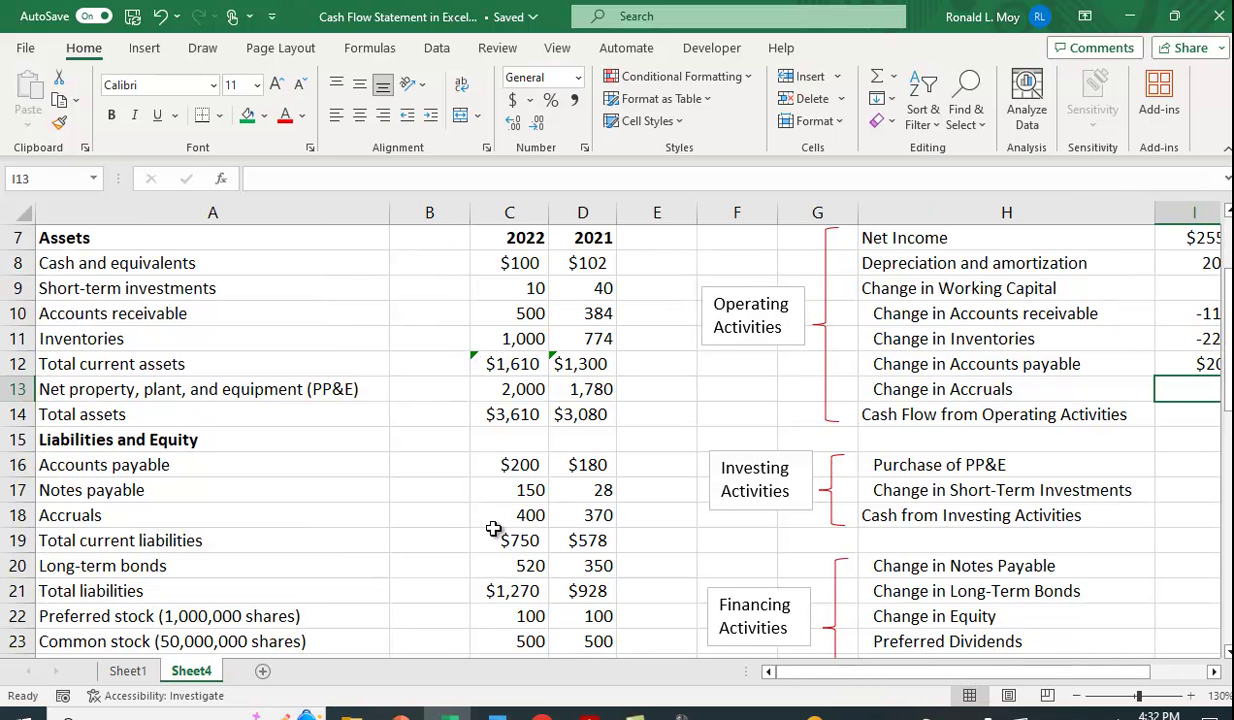
type("=")
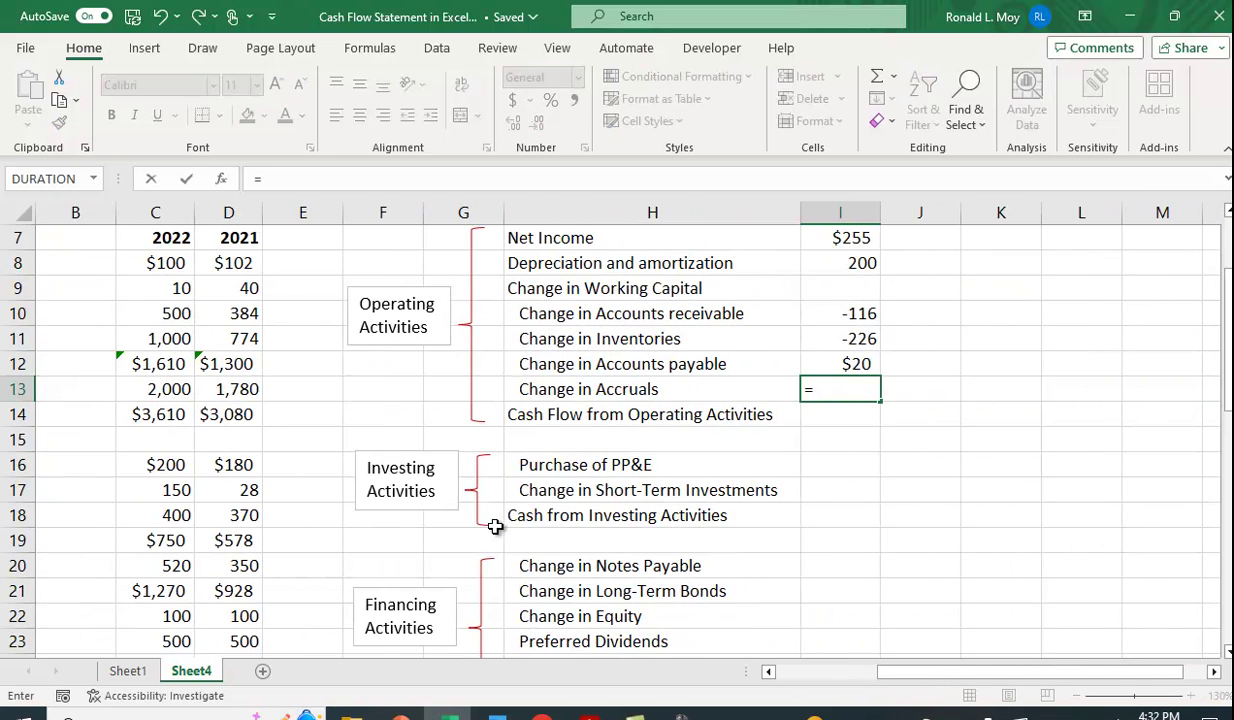
left_click(170, 513)
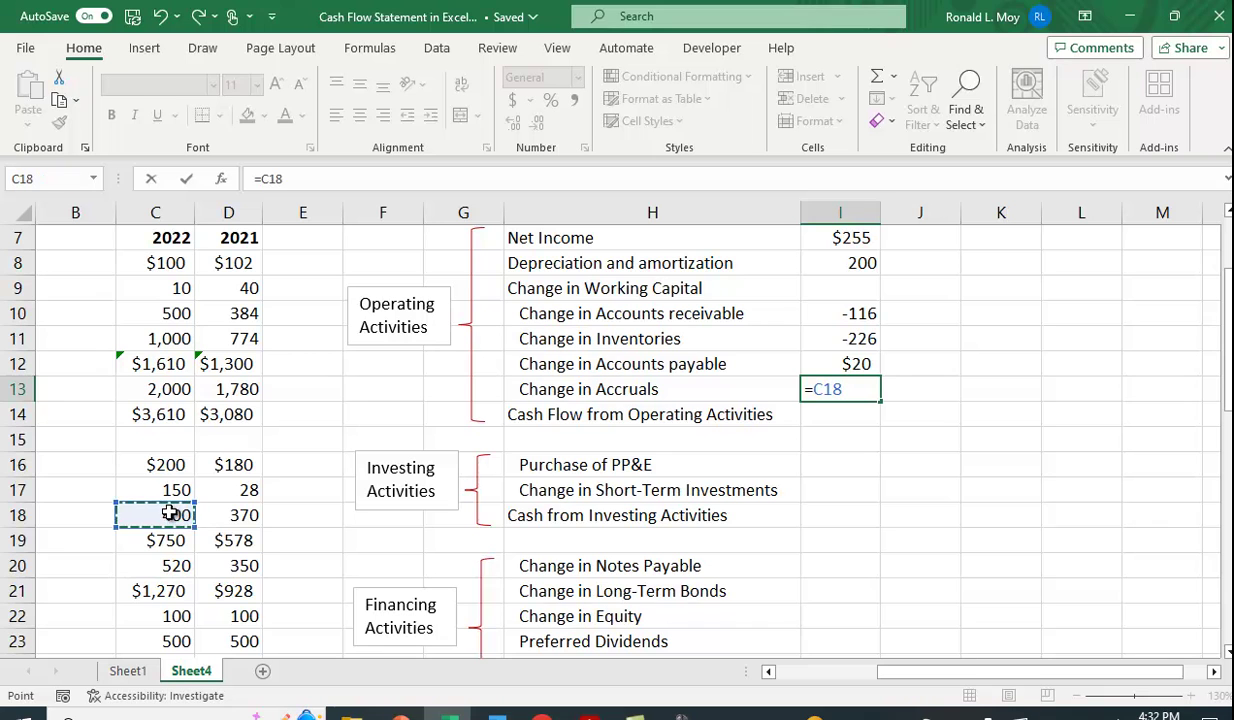
type("-")
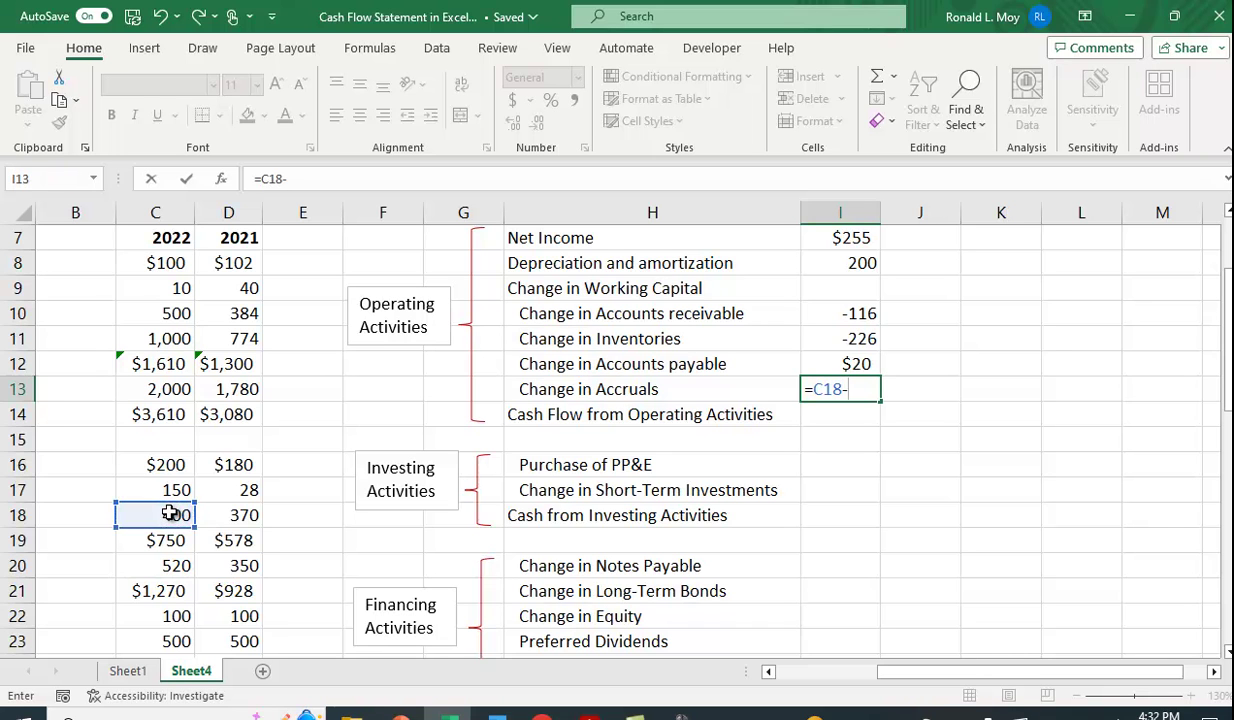
left_click(230, 515)
key("Return")
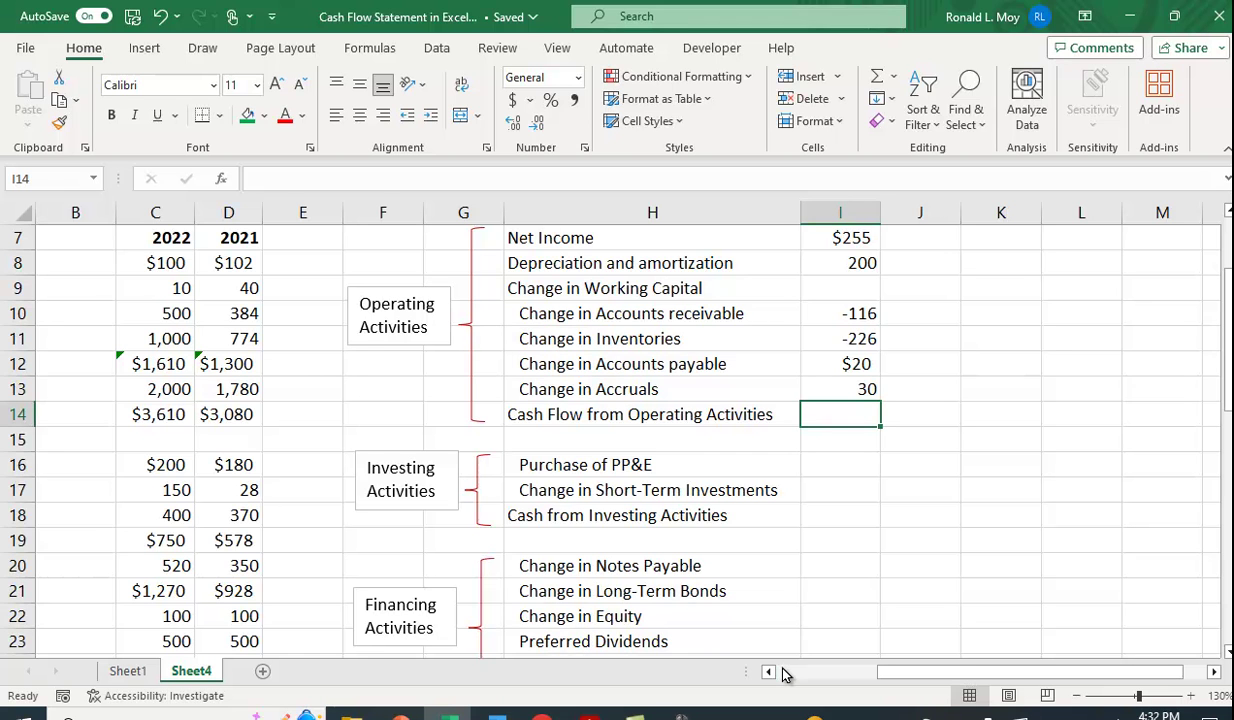
- Enter =SUM(I7:I13) in I14 for an operating cash flow total of $163
type("=sum(")
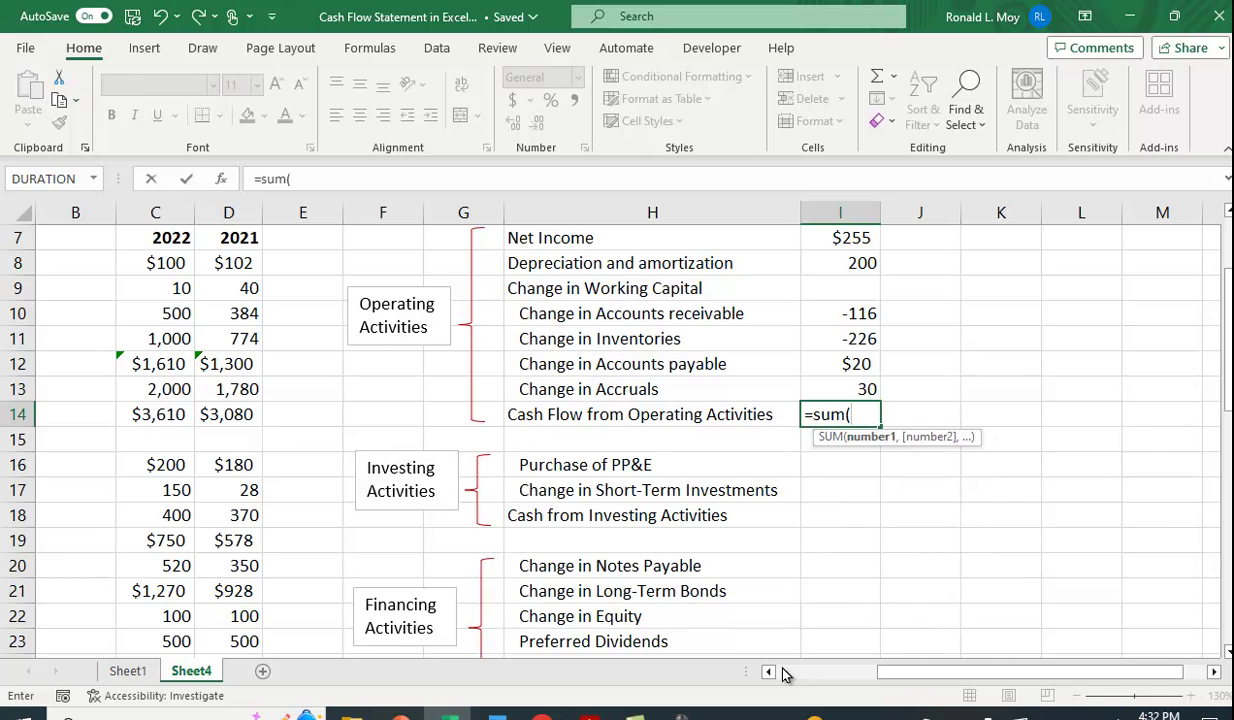
left_click_drag(838, 240, 837, 382)
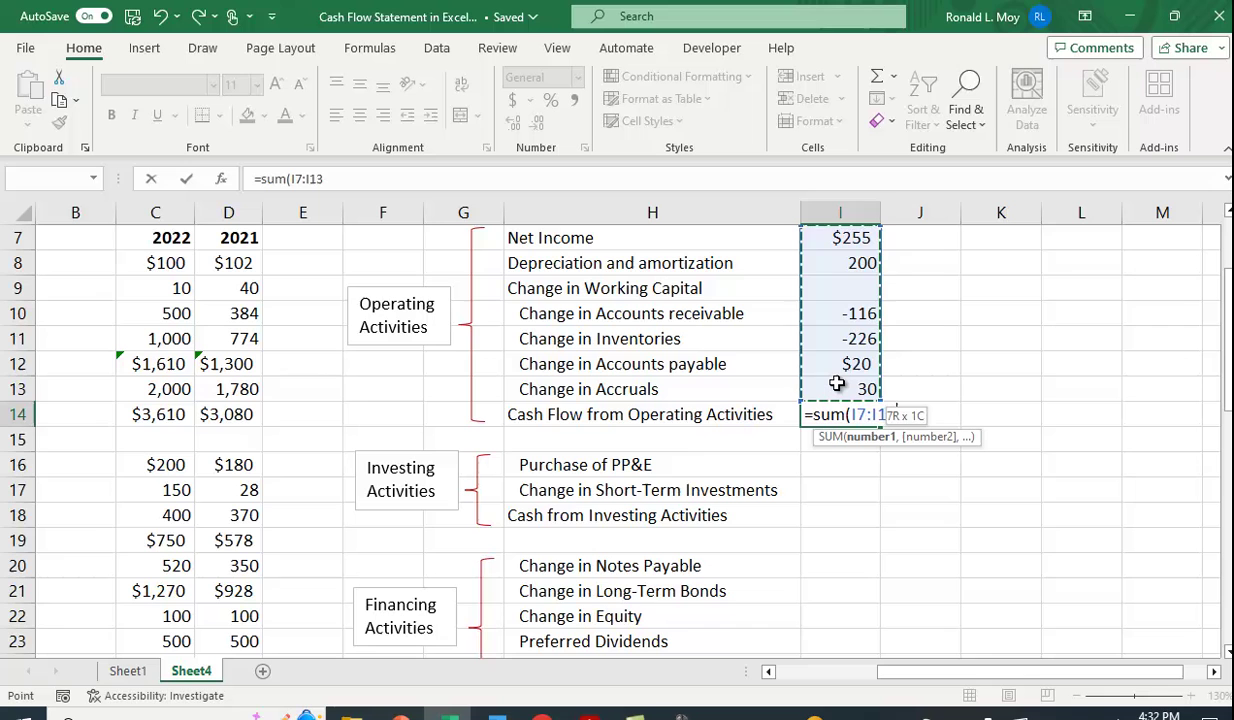
key("Return")
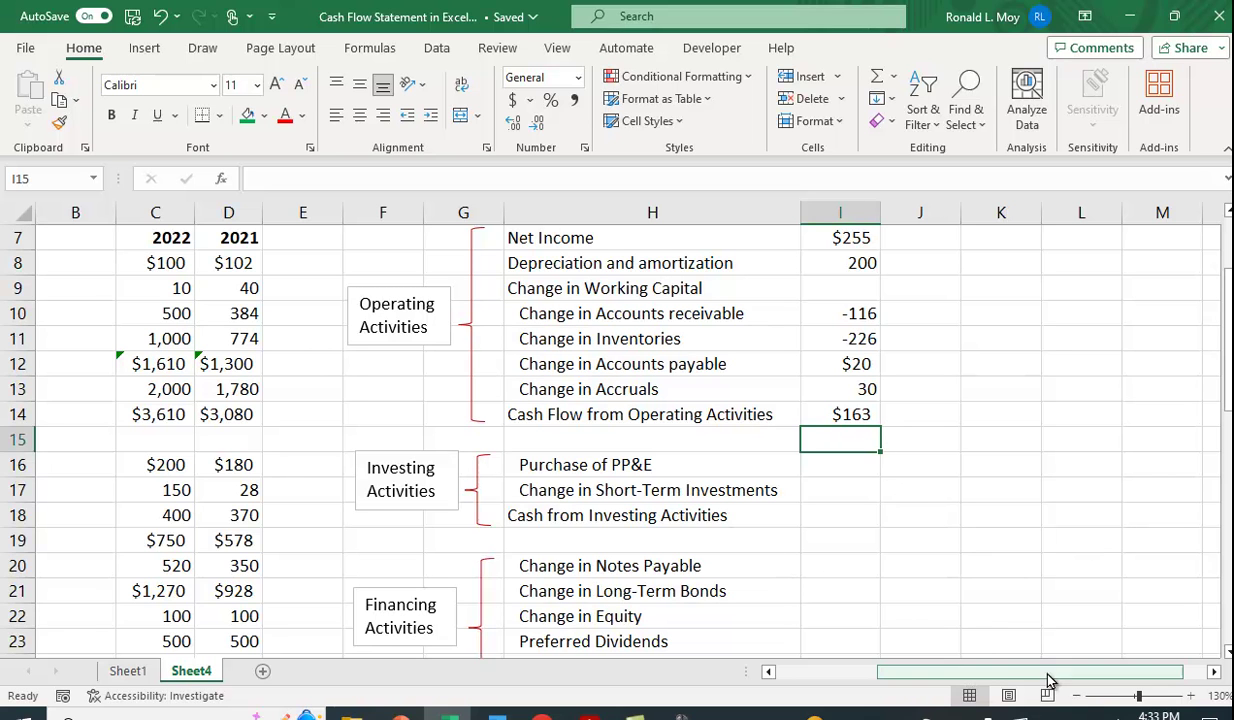
- Enter =-(C13-D13+C33) in I16 so Purchase of PP&E shows -420
left_click_drag(1024, 679, 930, 678)
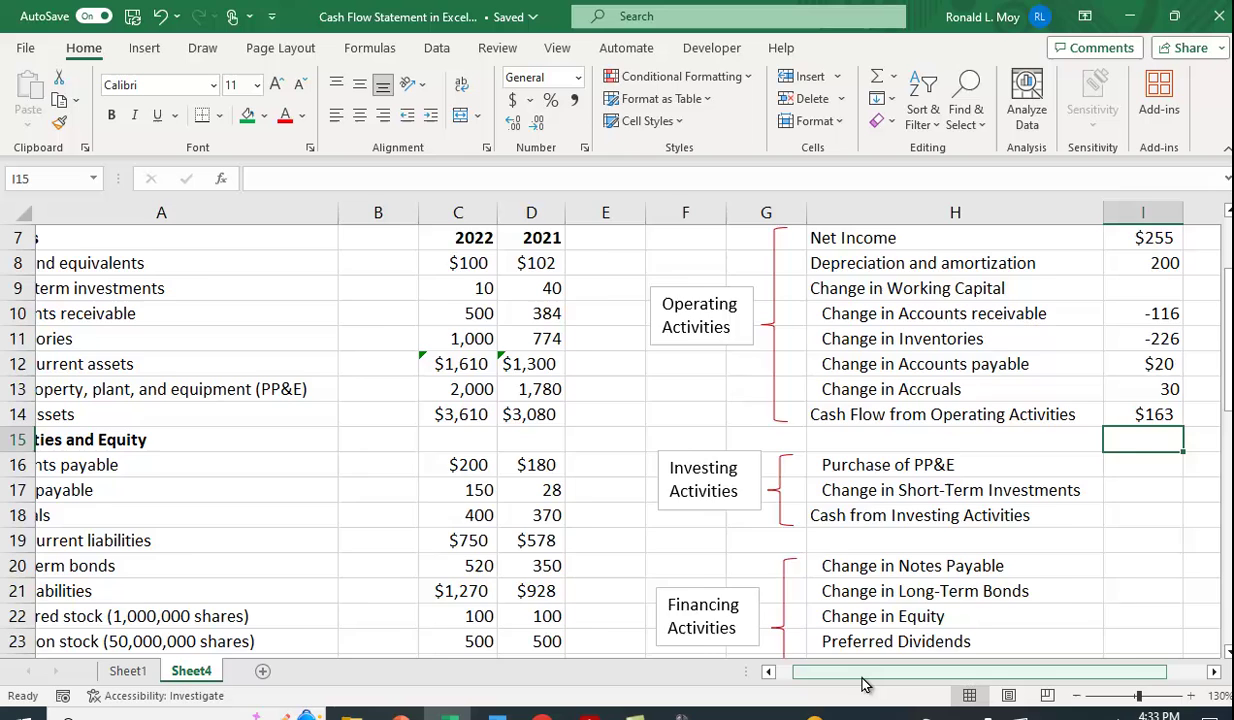
left_click_drag(850, 682, 797, 681)
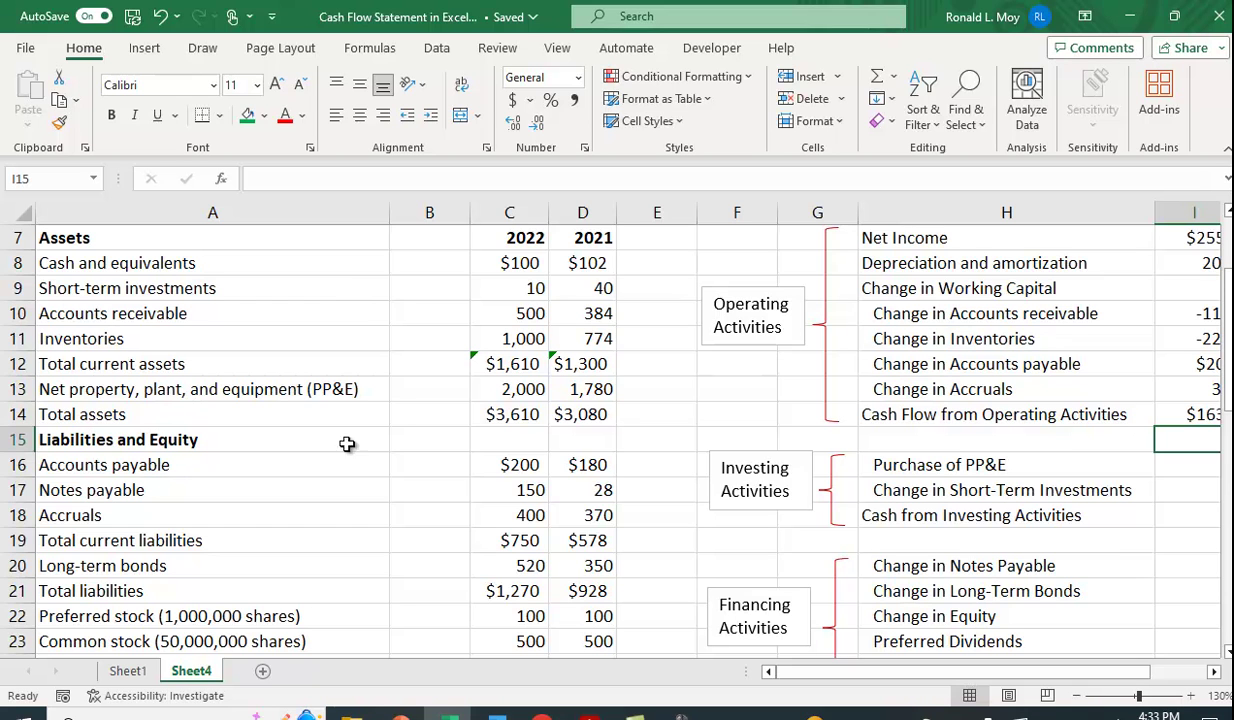
left_click(1181, 465)
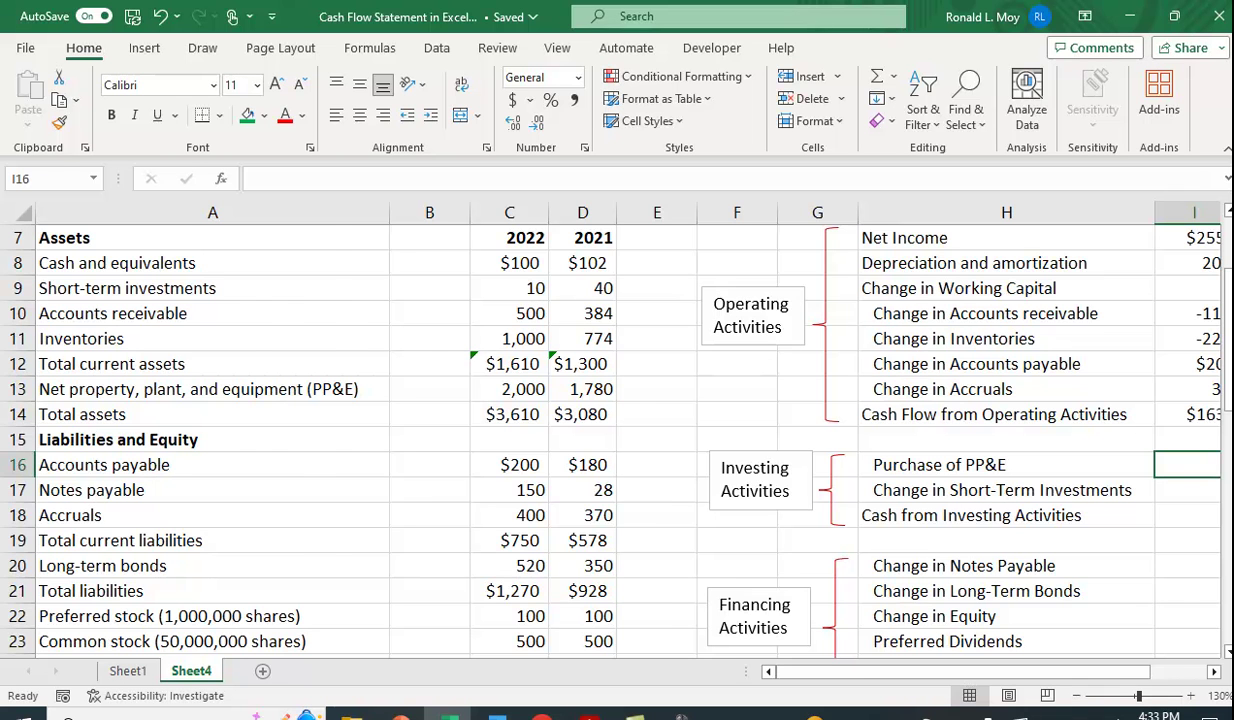
type("=-(")
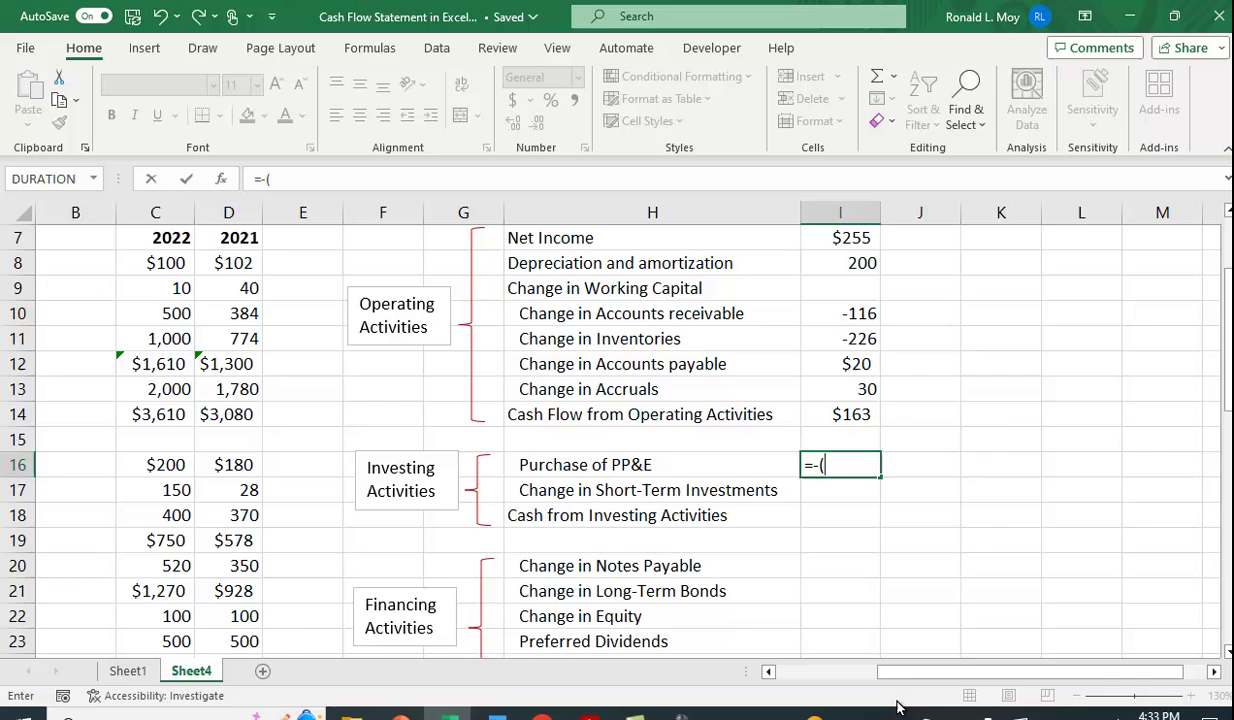
left_click_drag(923, 672, 790, 676)
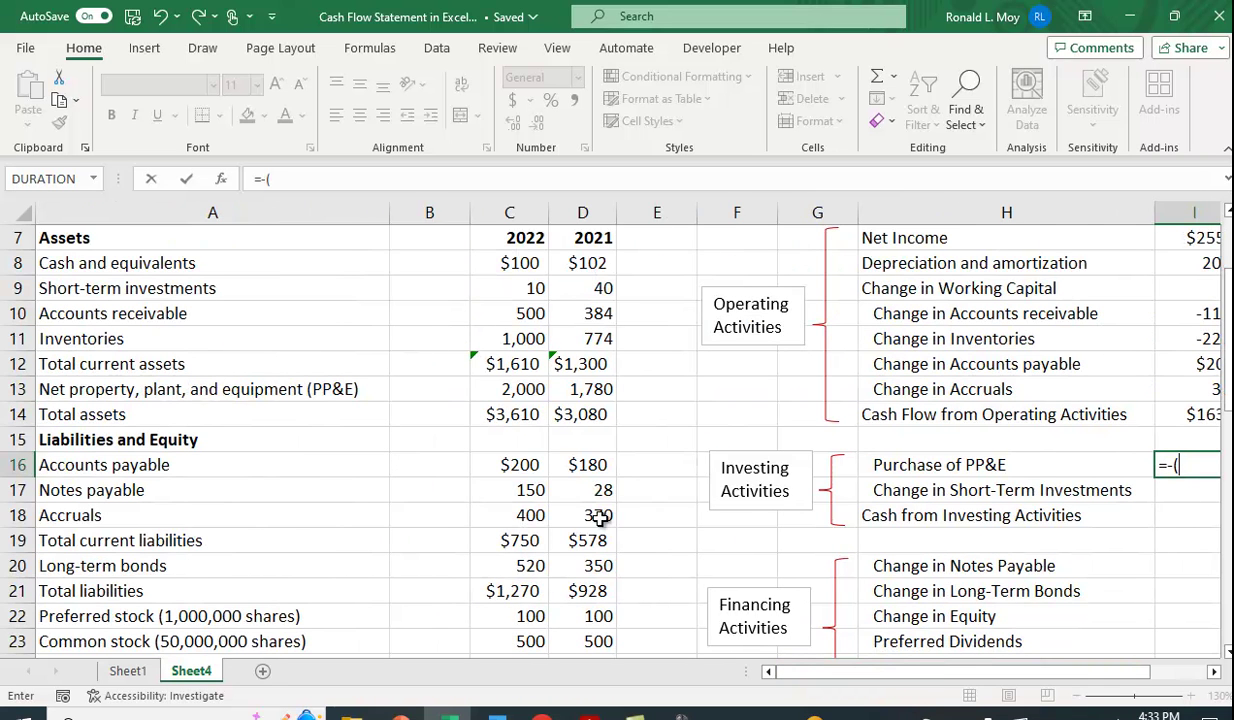
left_click(518, 395)
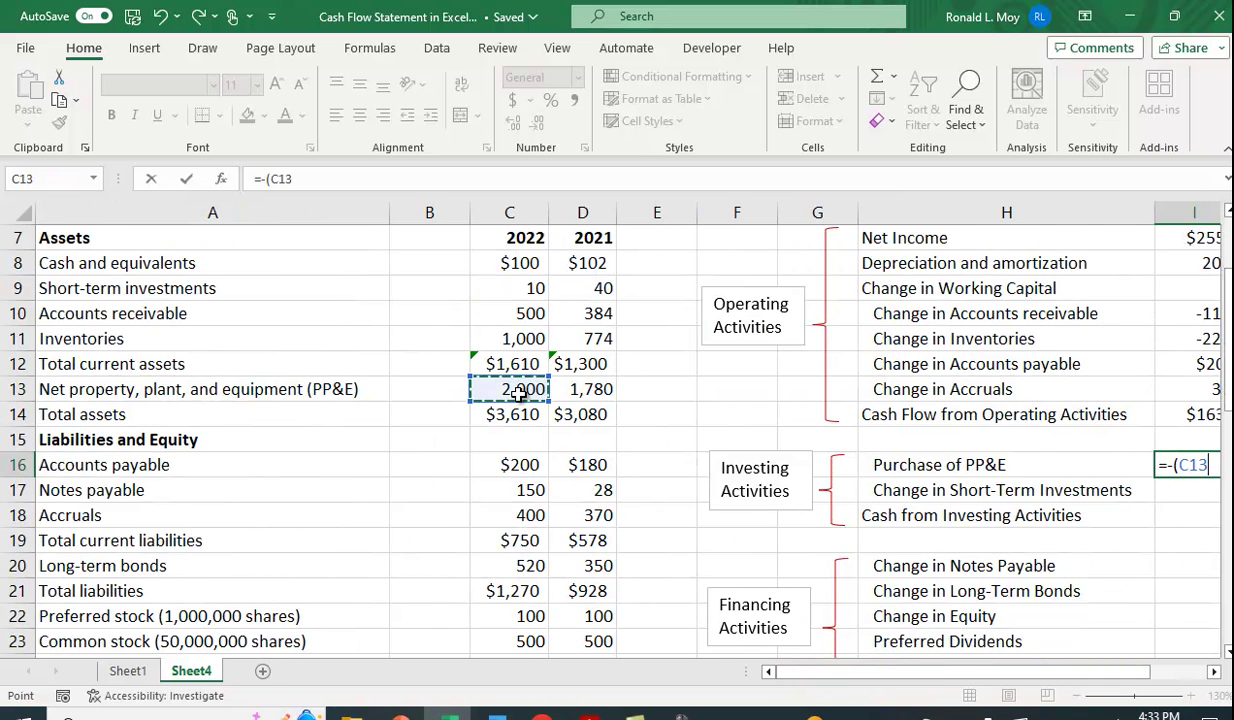
type("-")
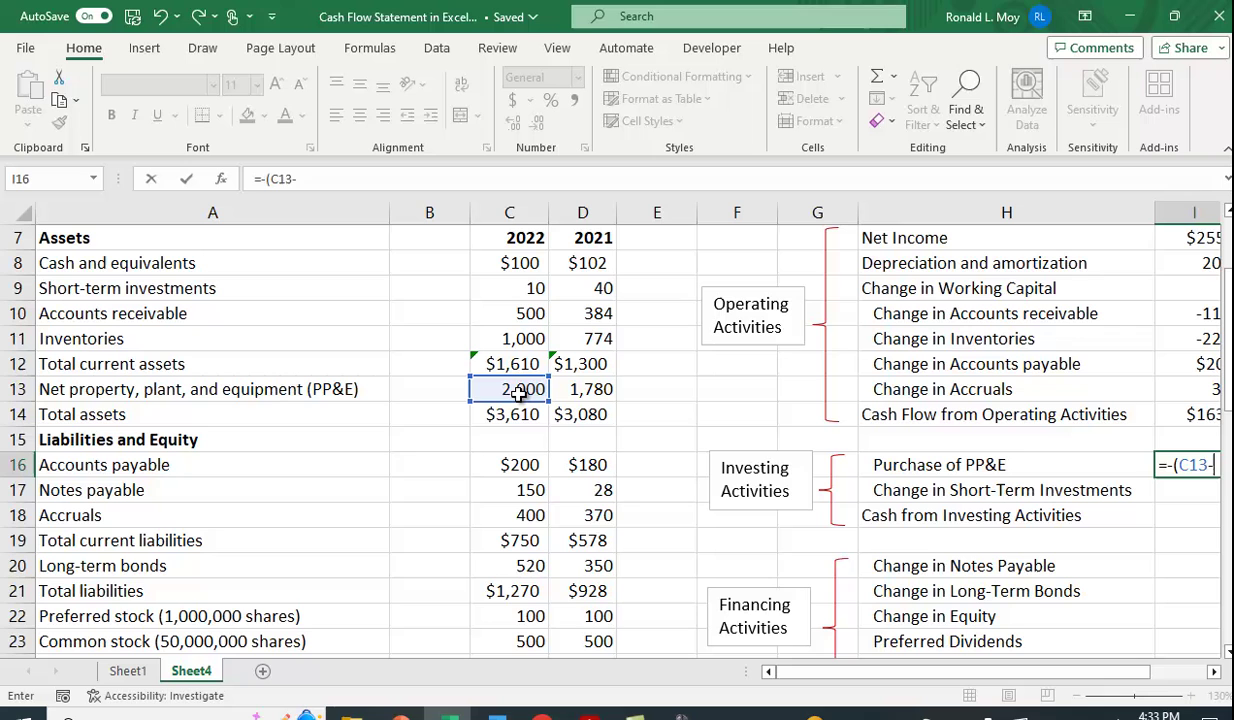
left_click(590, 390)
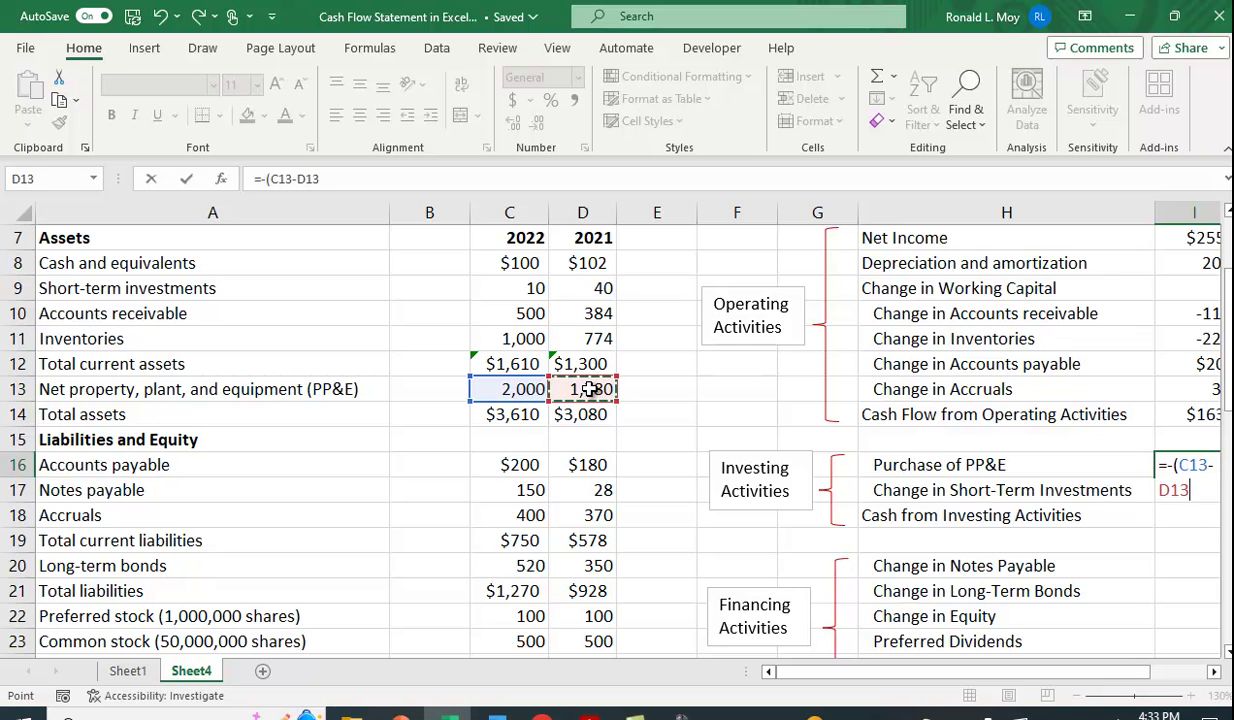
type("+")
scroll(462, 440, "down", 5)
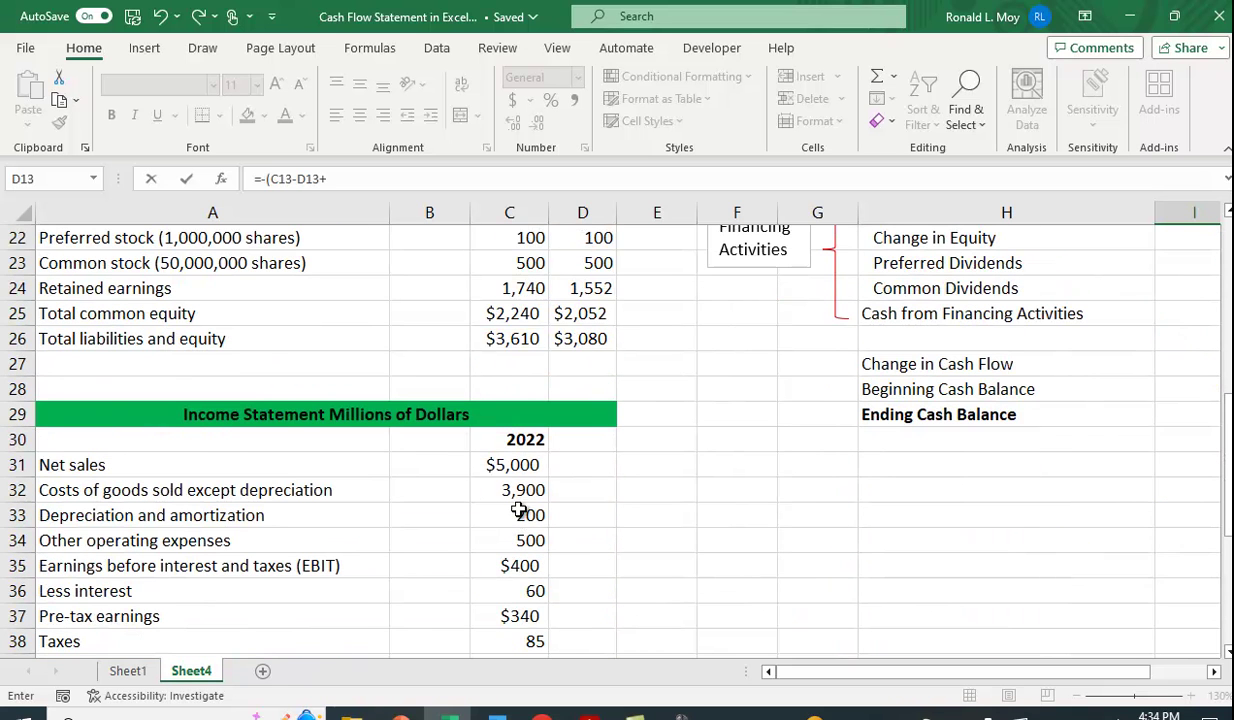
left_click(524, 519)
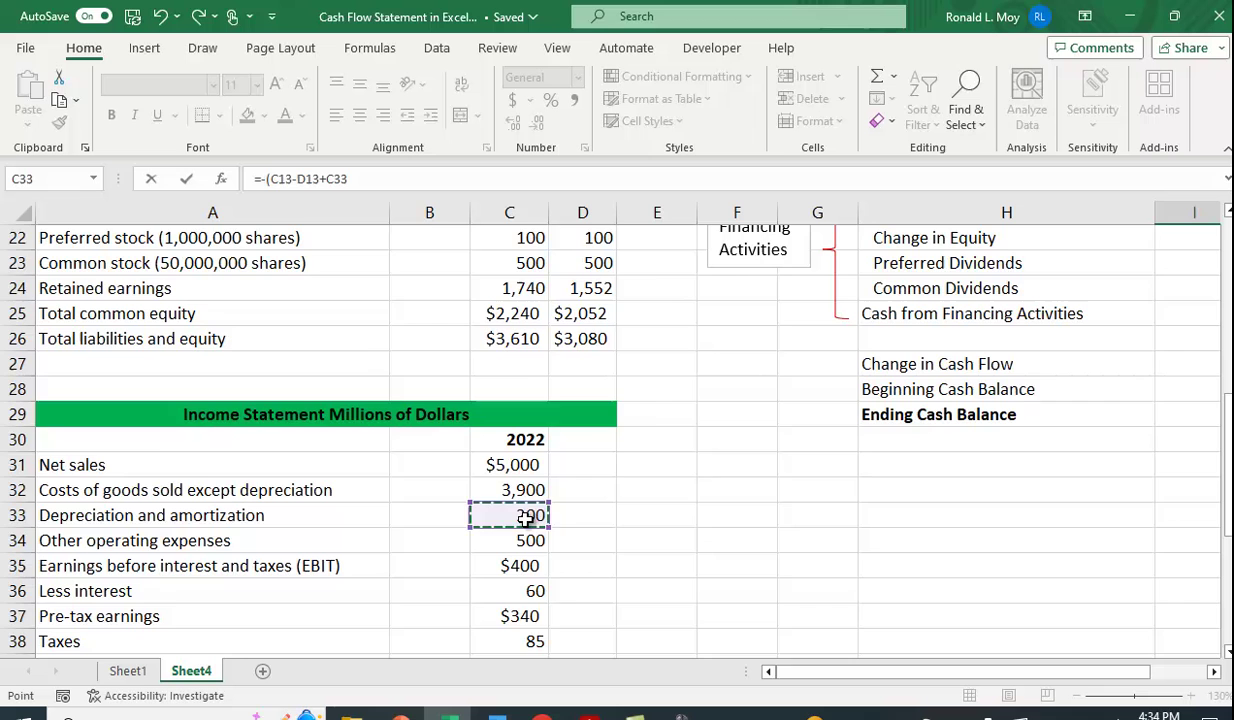
type(")")
key("Return")
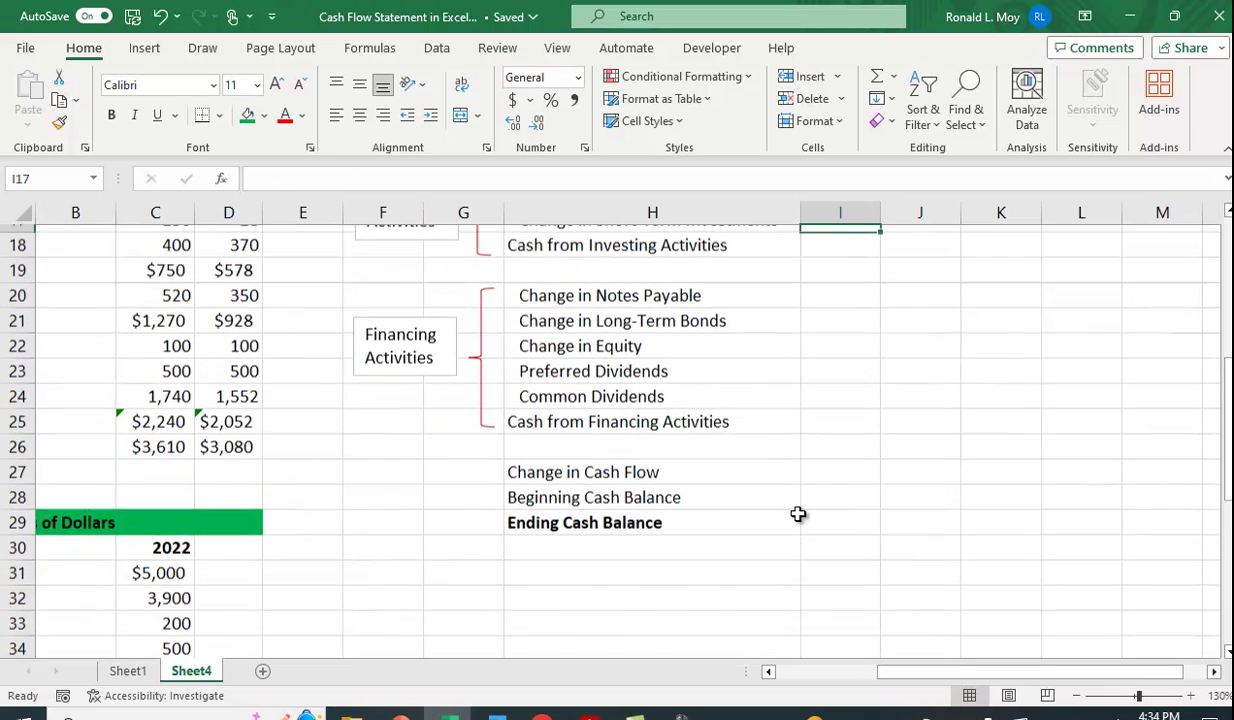
scroll(799, 513, "up", 2)
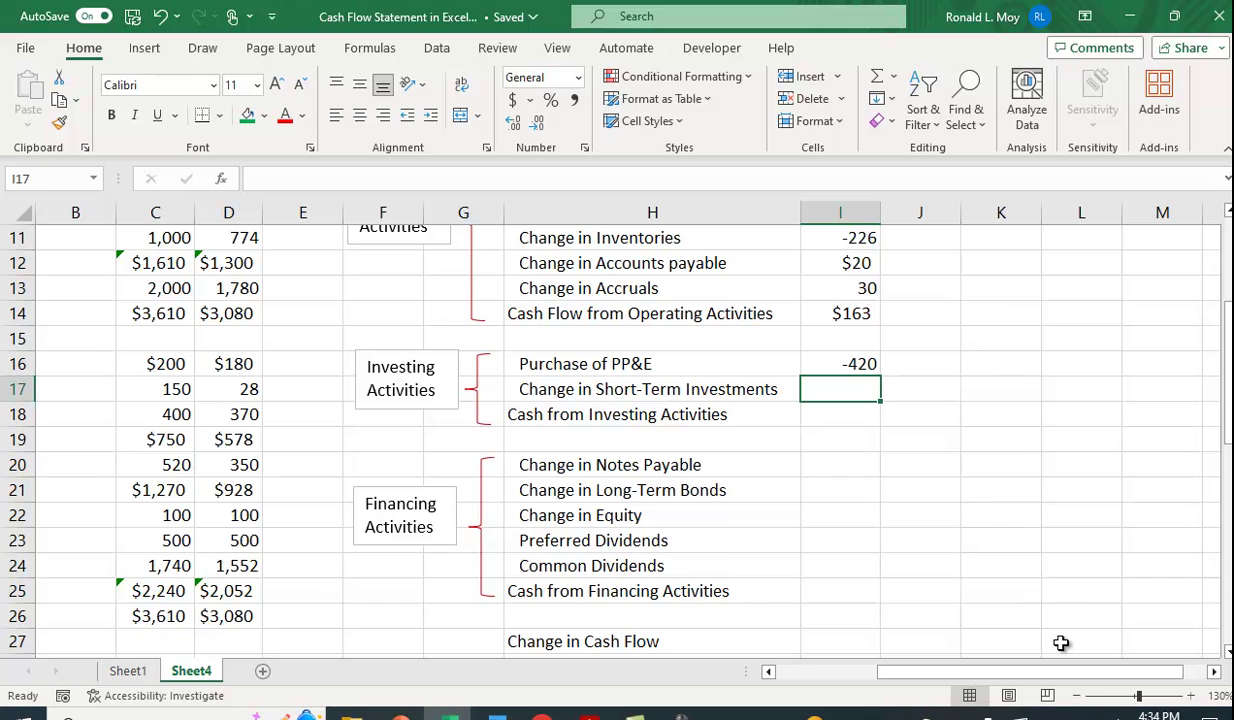
left_click_drag(1069, 681, 900, 652)
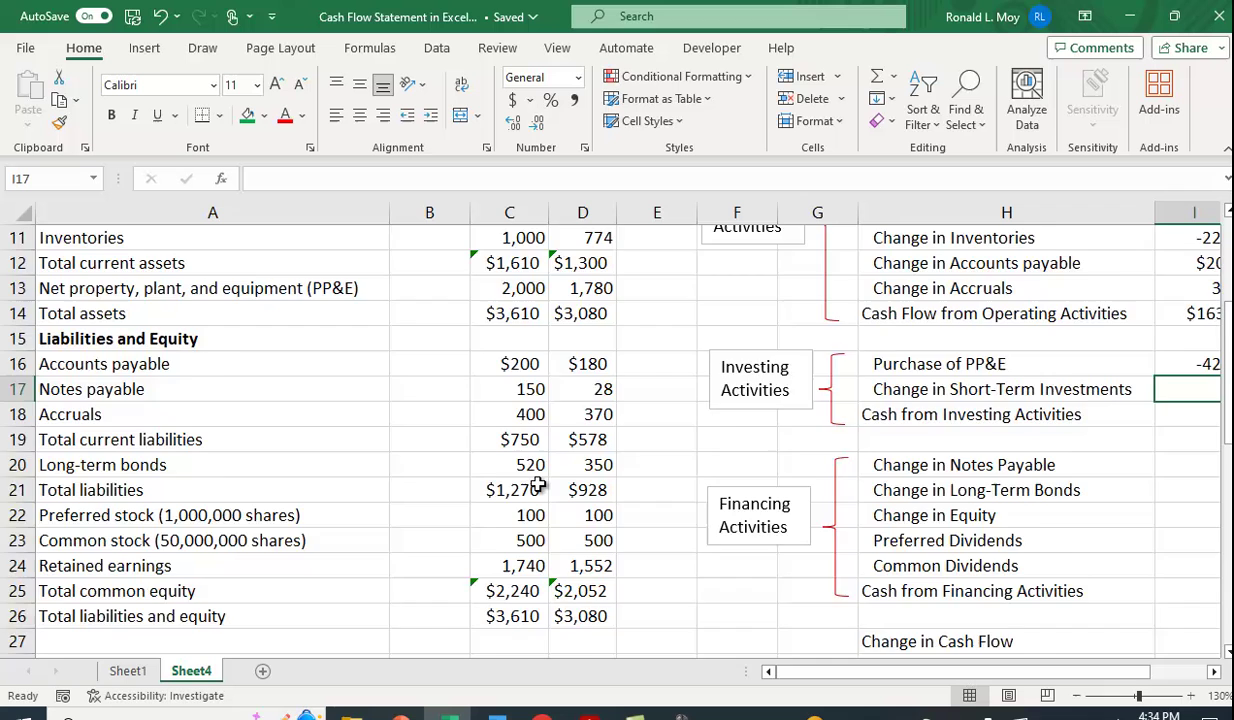
scroll(540, 475, "up", 2)
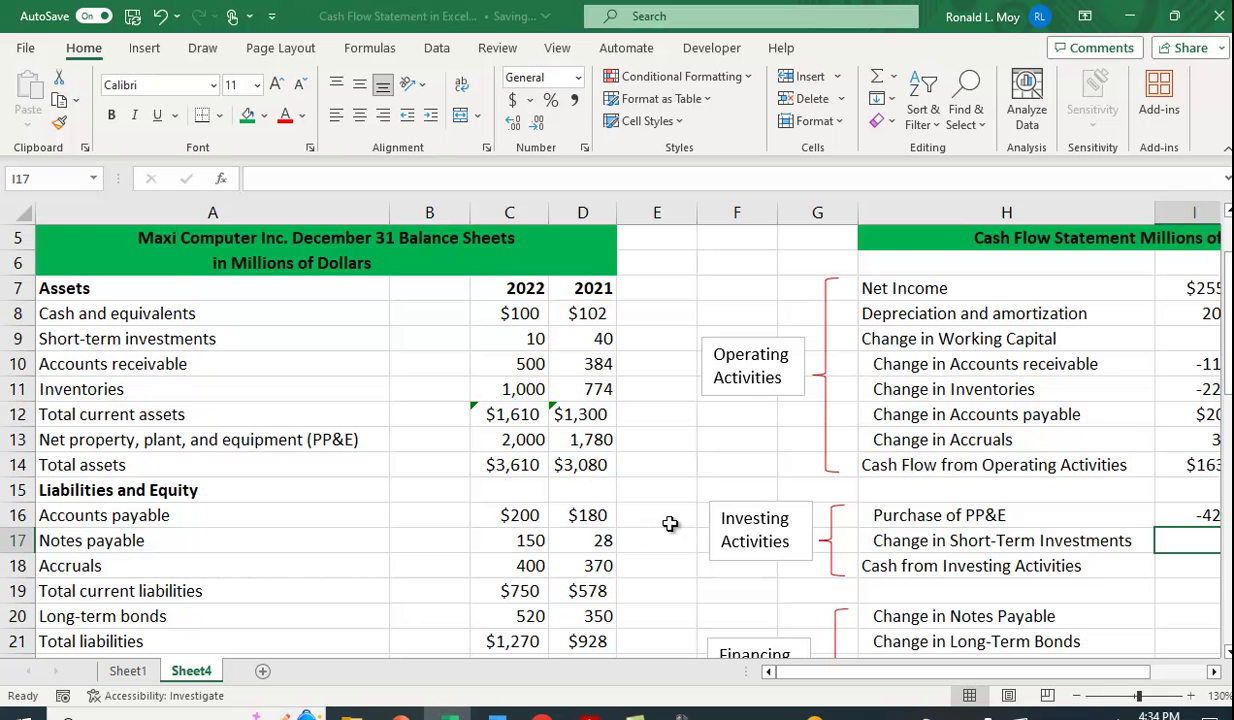
- Enter =-(C9-D9) in I17 so Change in Short-Term Investments shows 30
type("=-(")
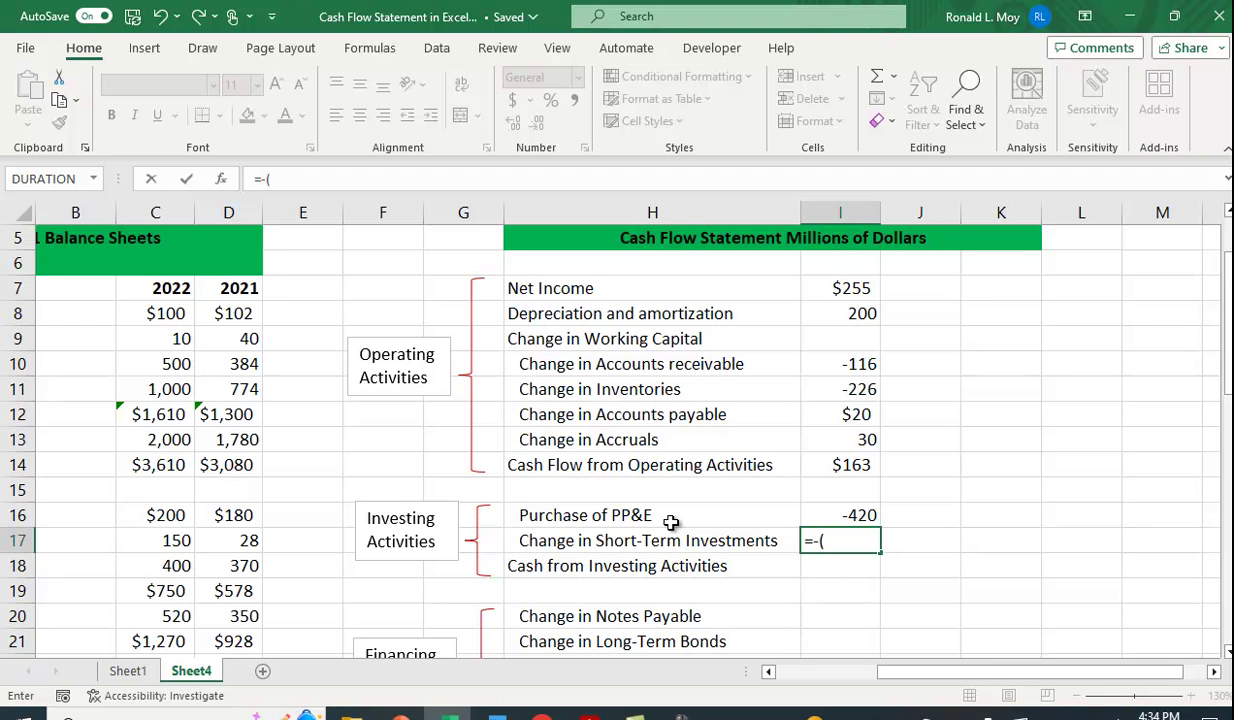
left_click(161, 338)
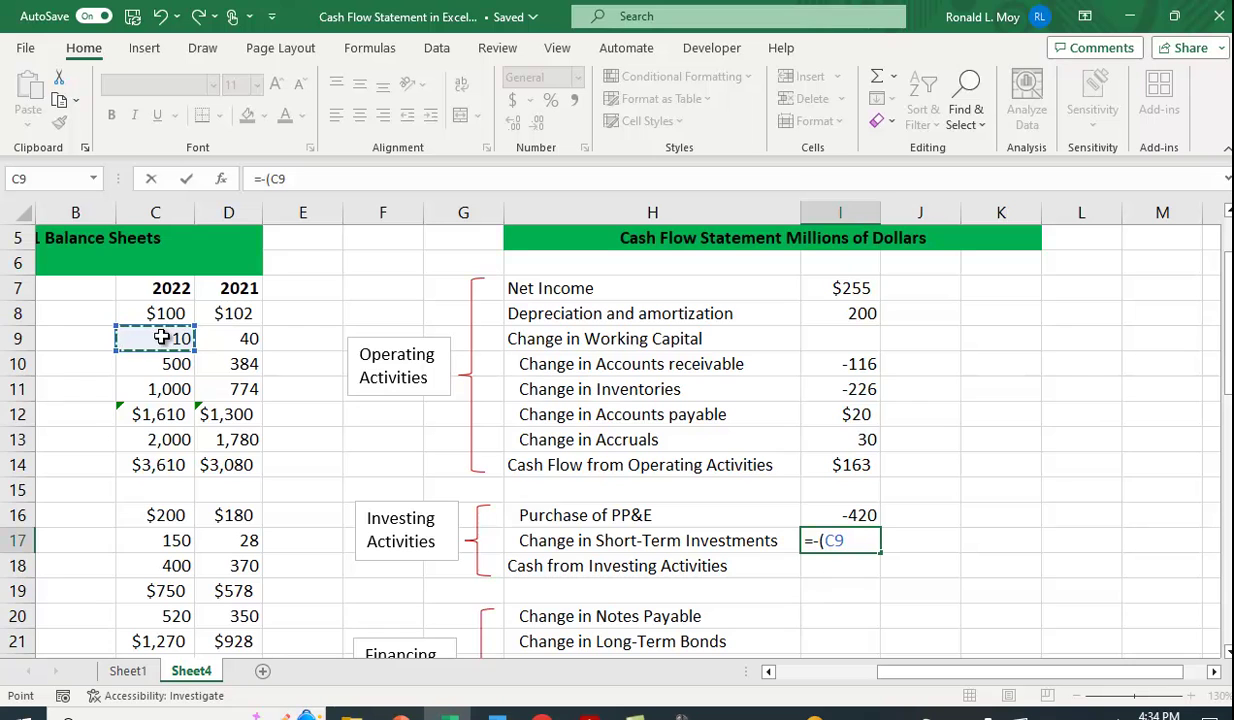
type("-")
left_click(225, 341)
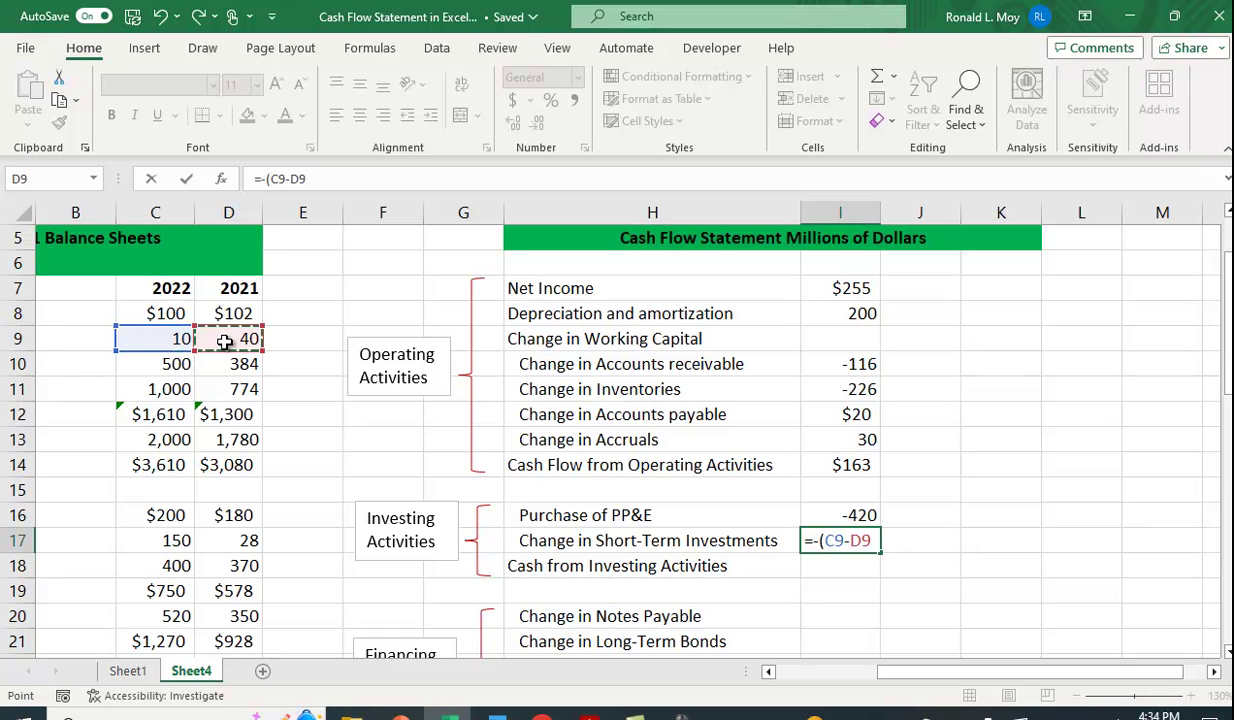
type(")")
key("Return")
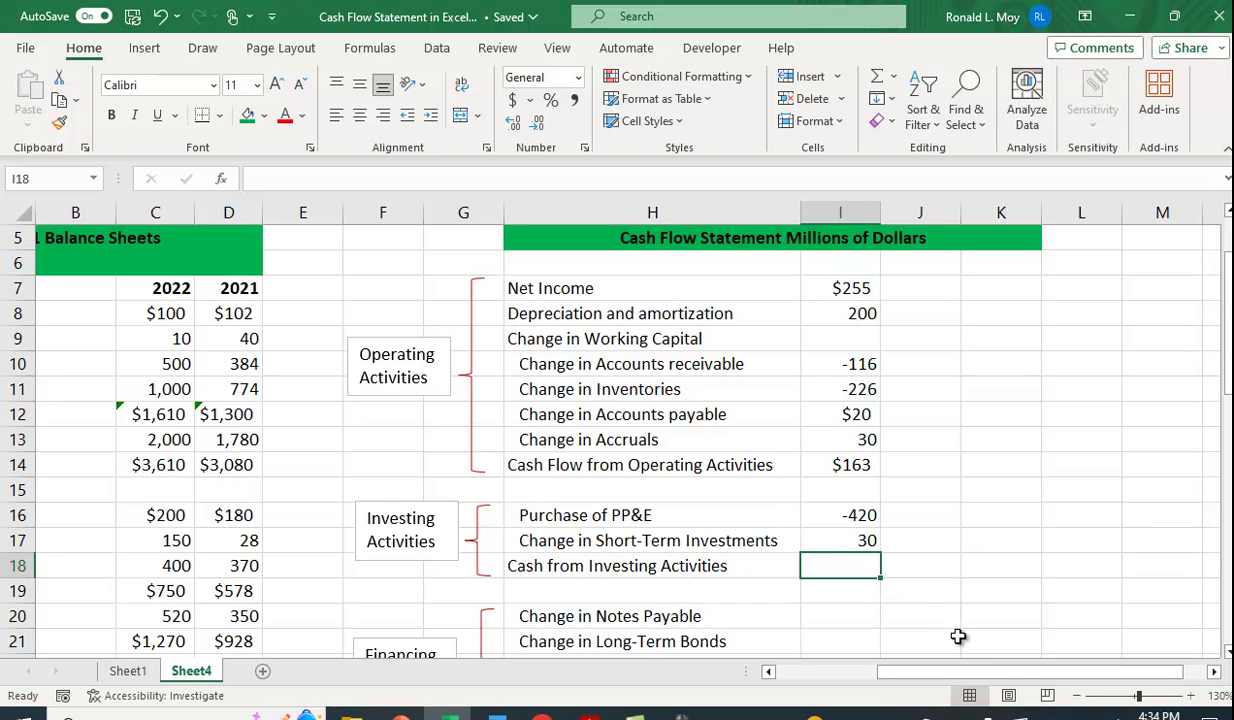
- AutoSum I16:I17 into I18 for Cash from Investing Activities of -390
left_click(877, 82)
key("Return")
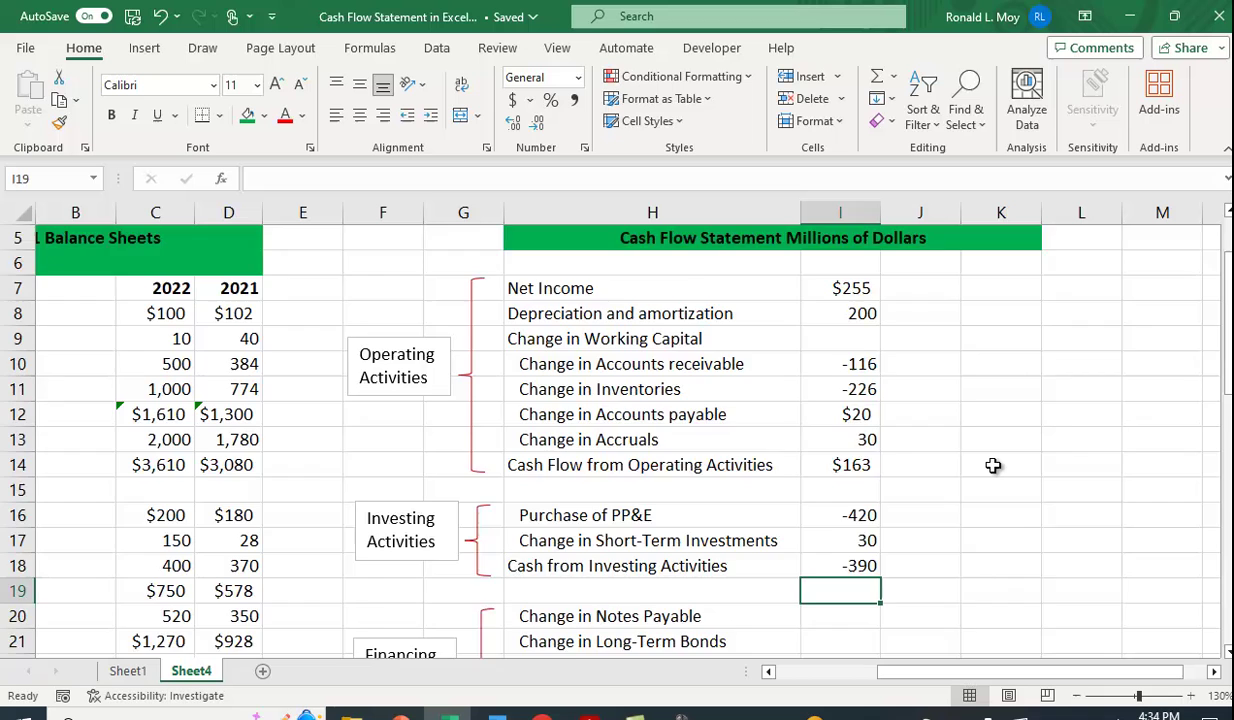
scroll(993, 465, "down", 1)
- Enter =C17-D17 in I20 so Change in Notes Payable shows 122
scroll(993, 465, "down", 2)
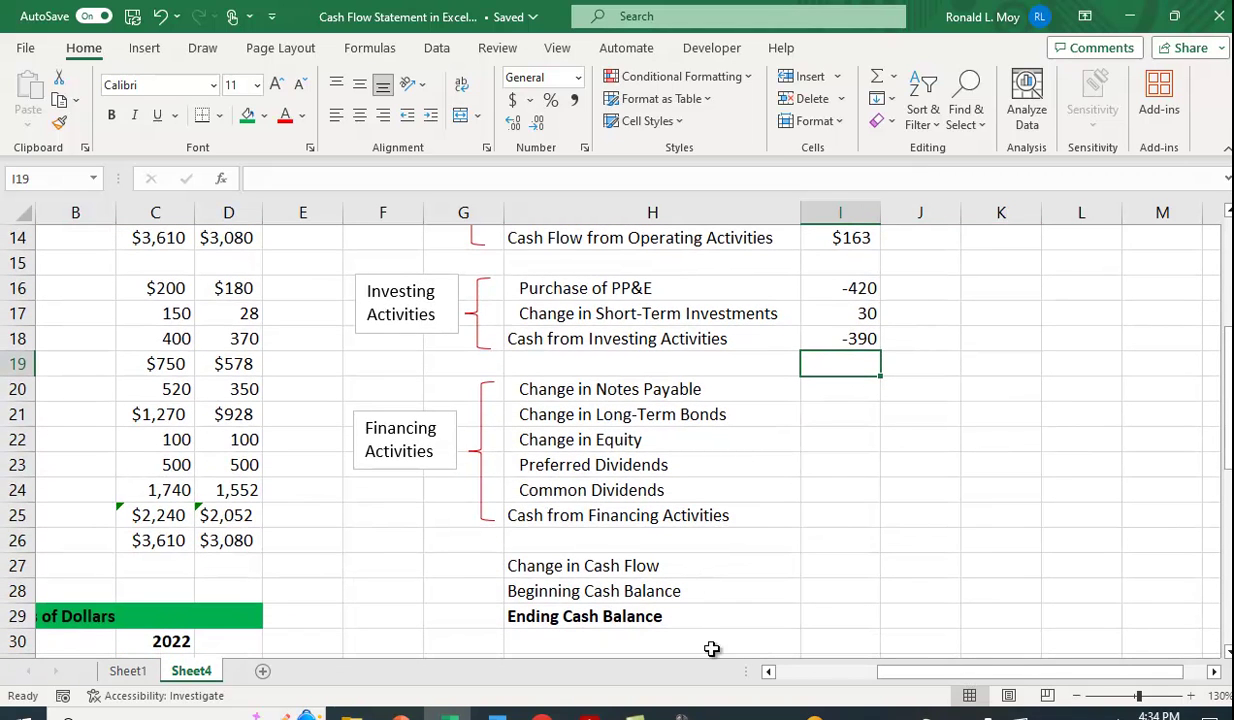
left_click_drag(908, 681, 785, 670)
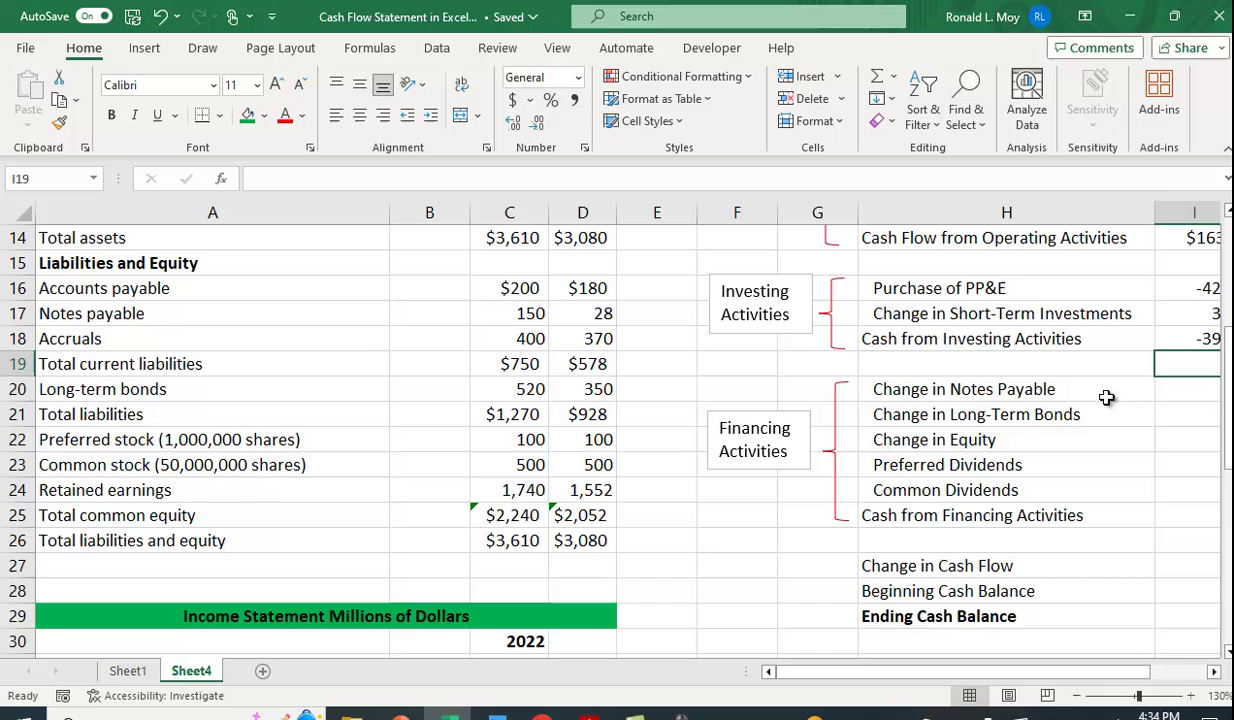
left_click(1176, 396)
type("=")
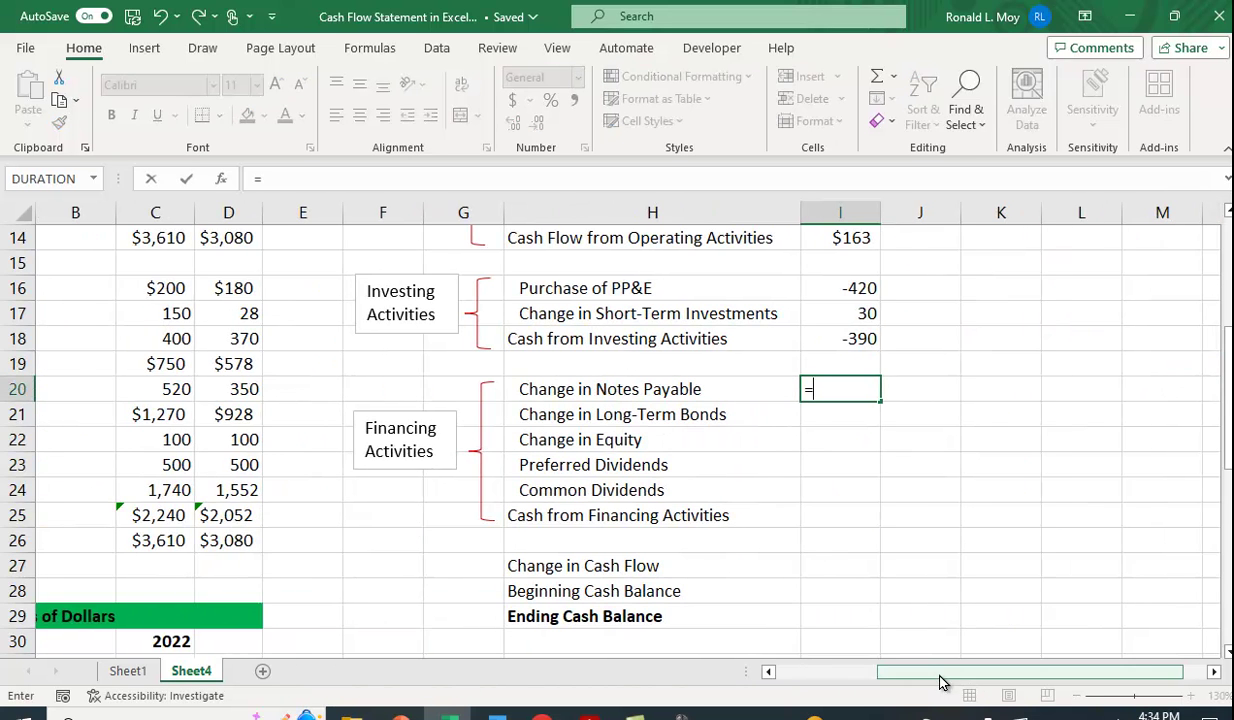
left_click_drag(905, 671, 838, 671)
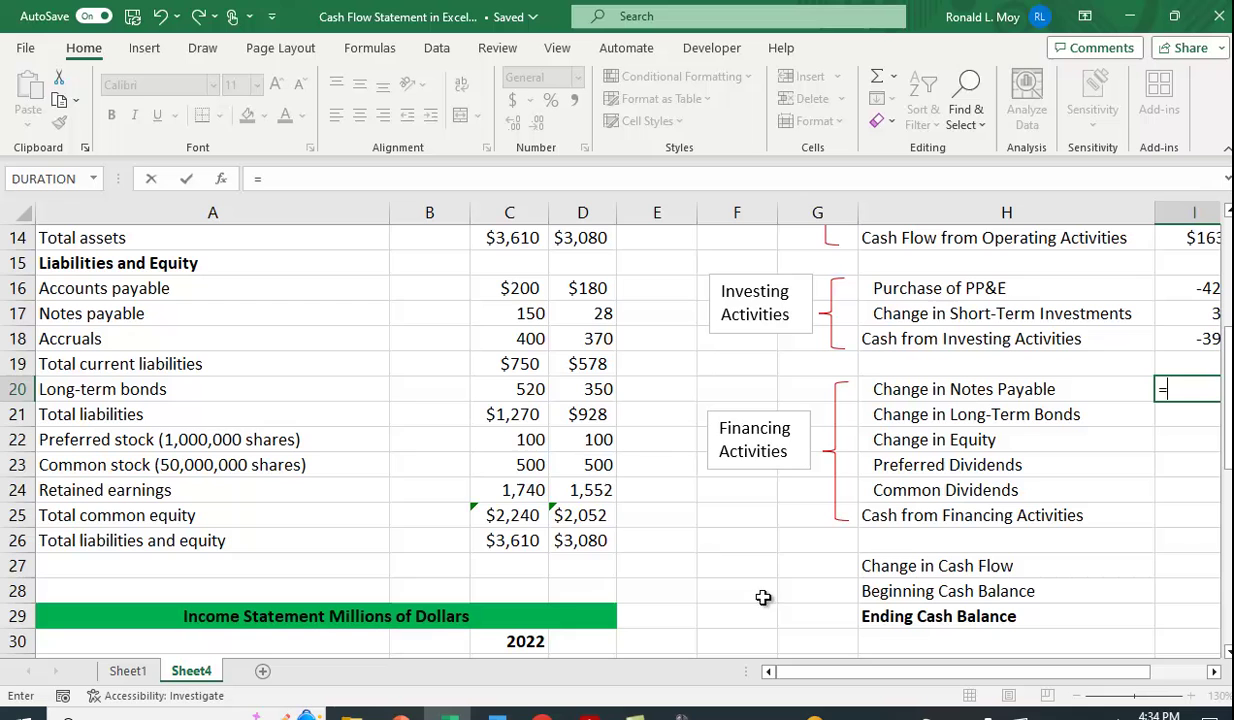
left_click(523, 312)
type("-")
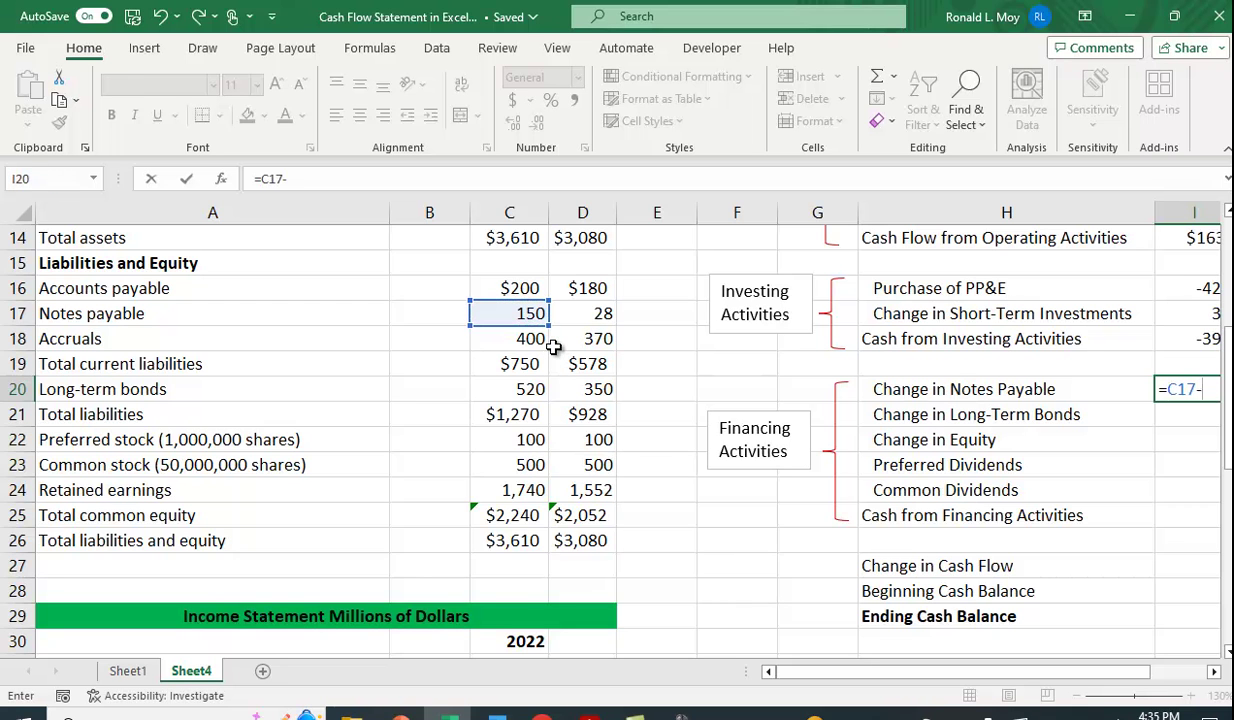
left_click(574, 317)
key("Return")
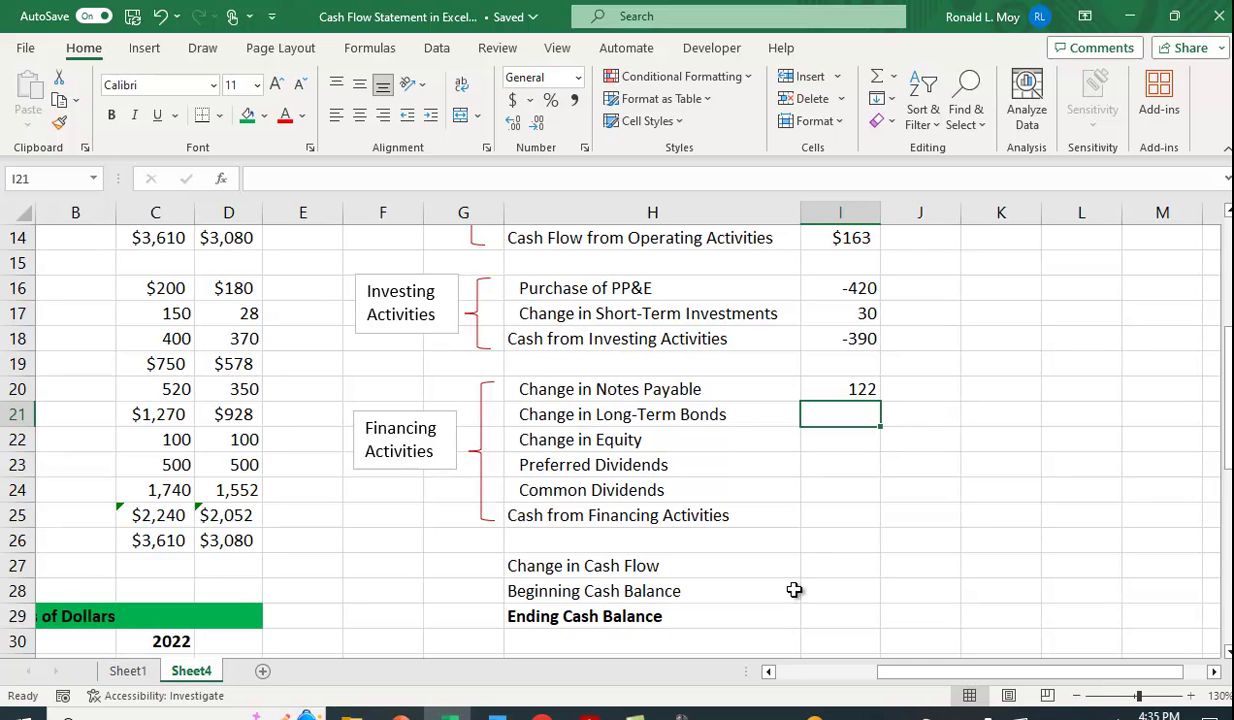
- Enter =C20-D20 in I21 so Change in Long-Term Bonds shows 170
left_click_drag(930, 679, 806, 660)
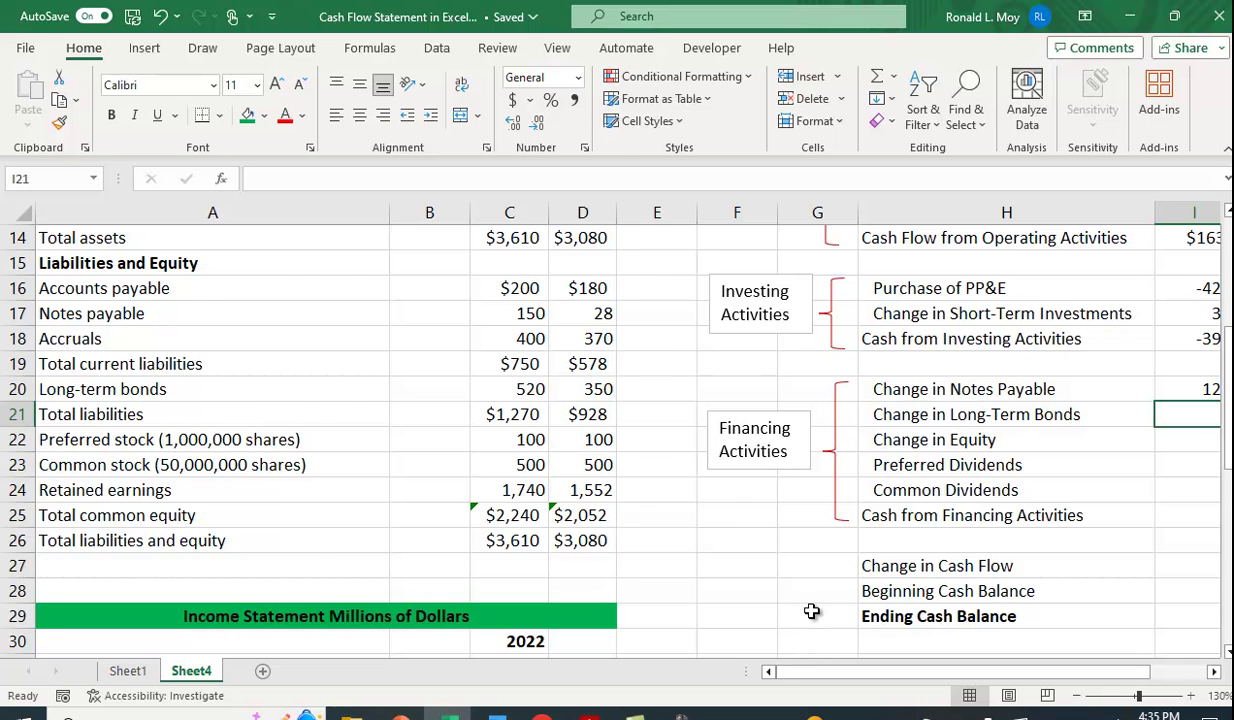
type("=")
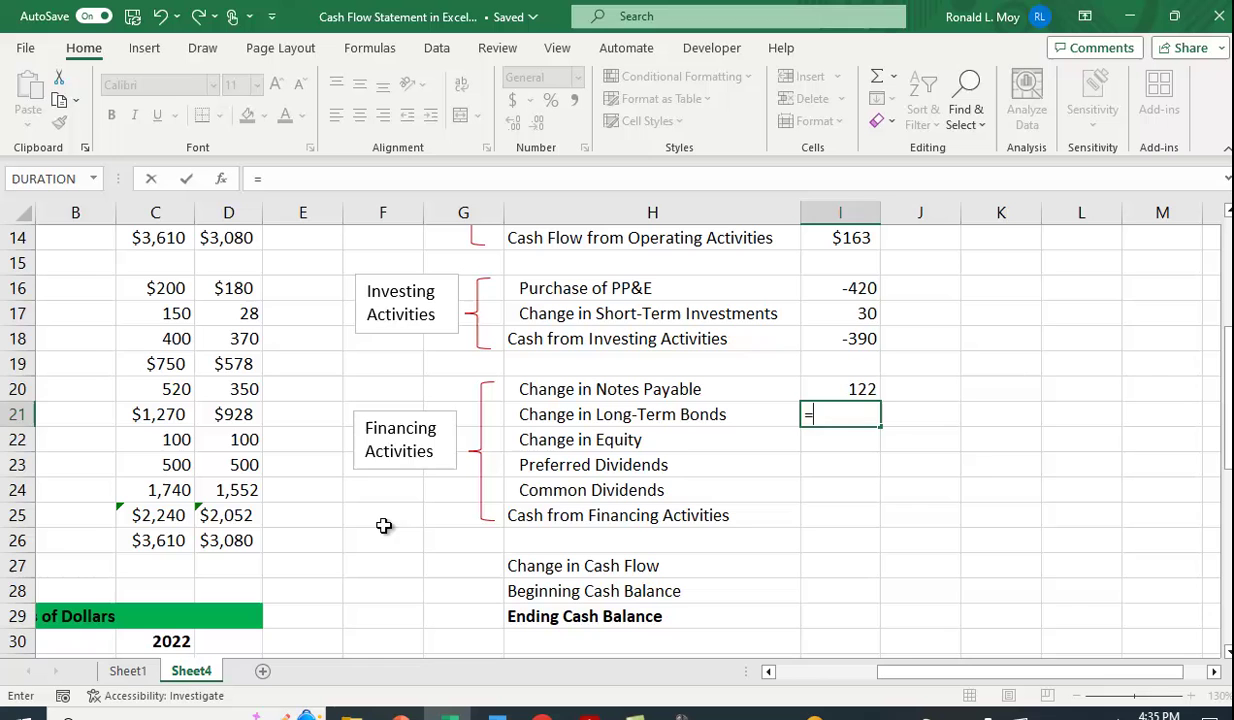
left_click_drag(880, 662, 753, 653)
left_click(521, 392)
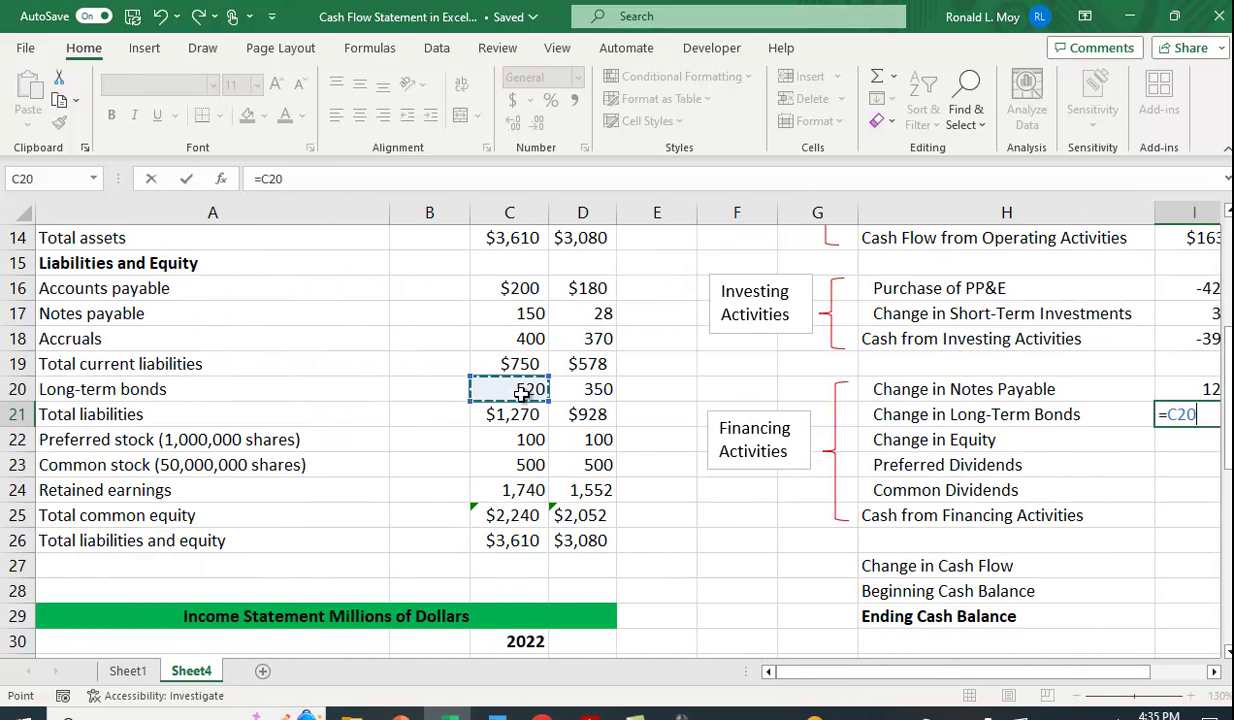
type("-")
left_click(601, 390)
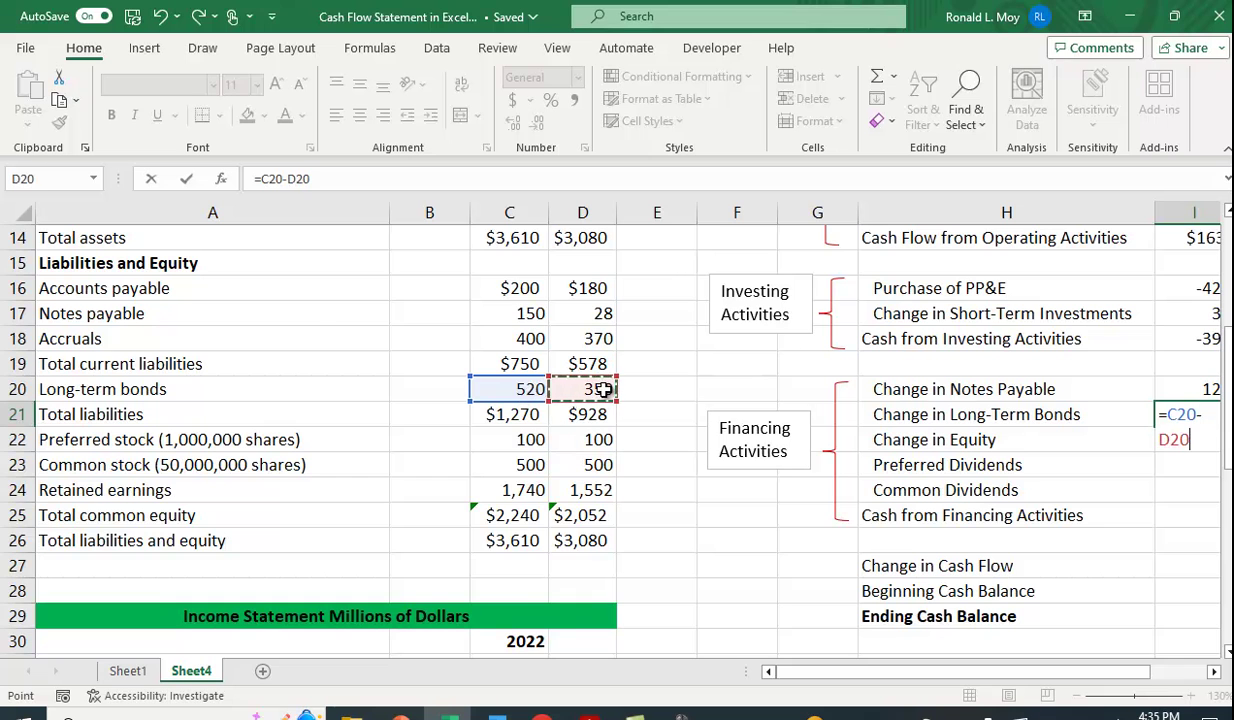
key("Return")
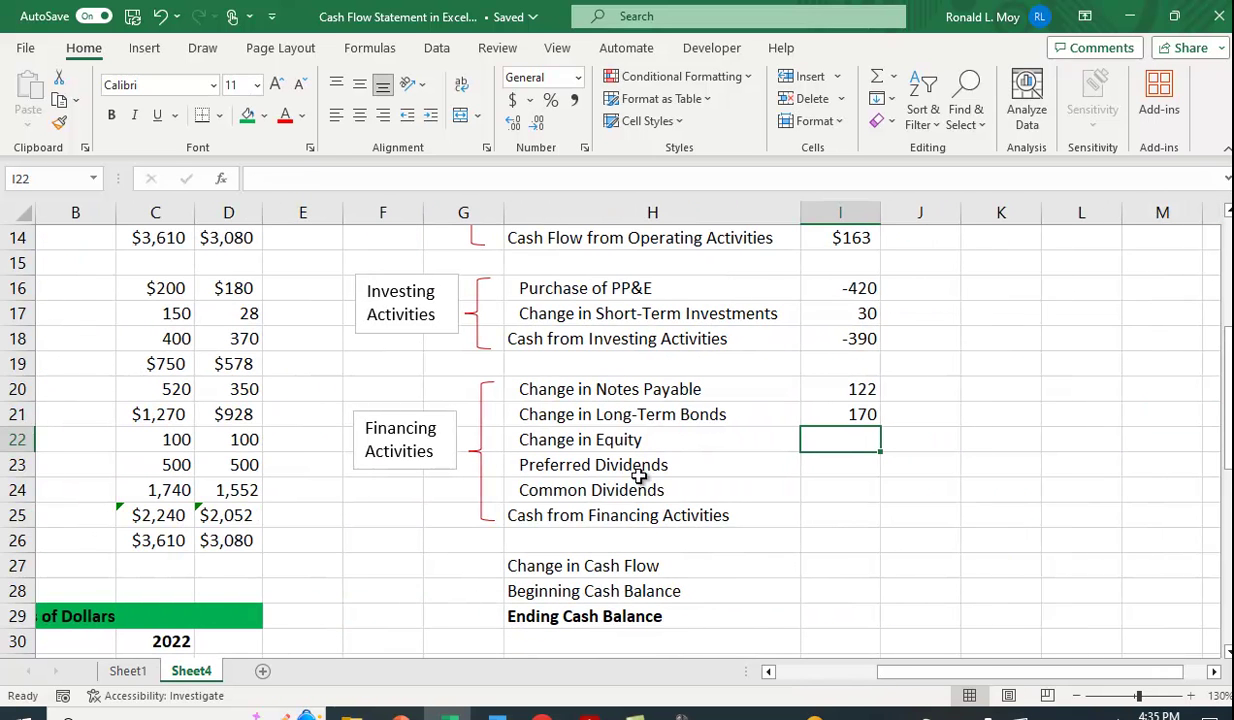
- Enter =C23-D23 in I22 so Change in Equity shows 0
left_click_drag(931, 679, 760, 630)
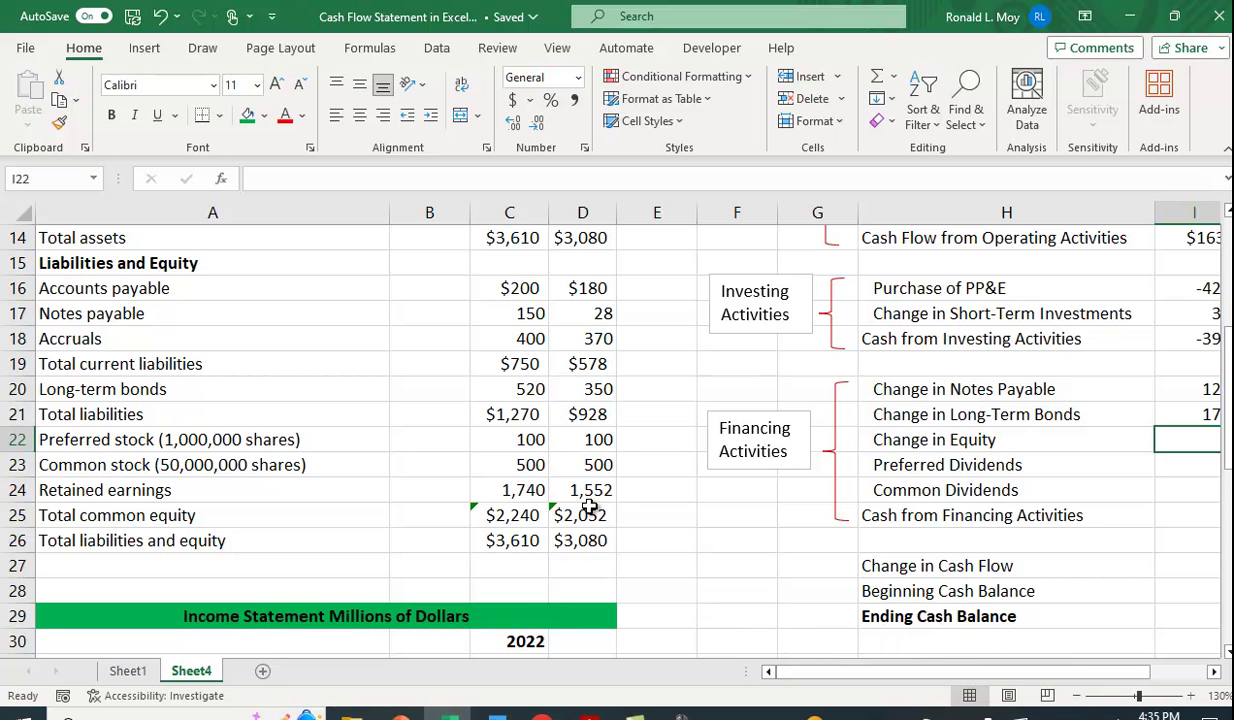
type("=")
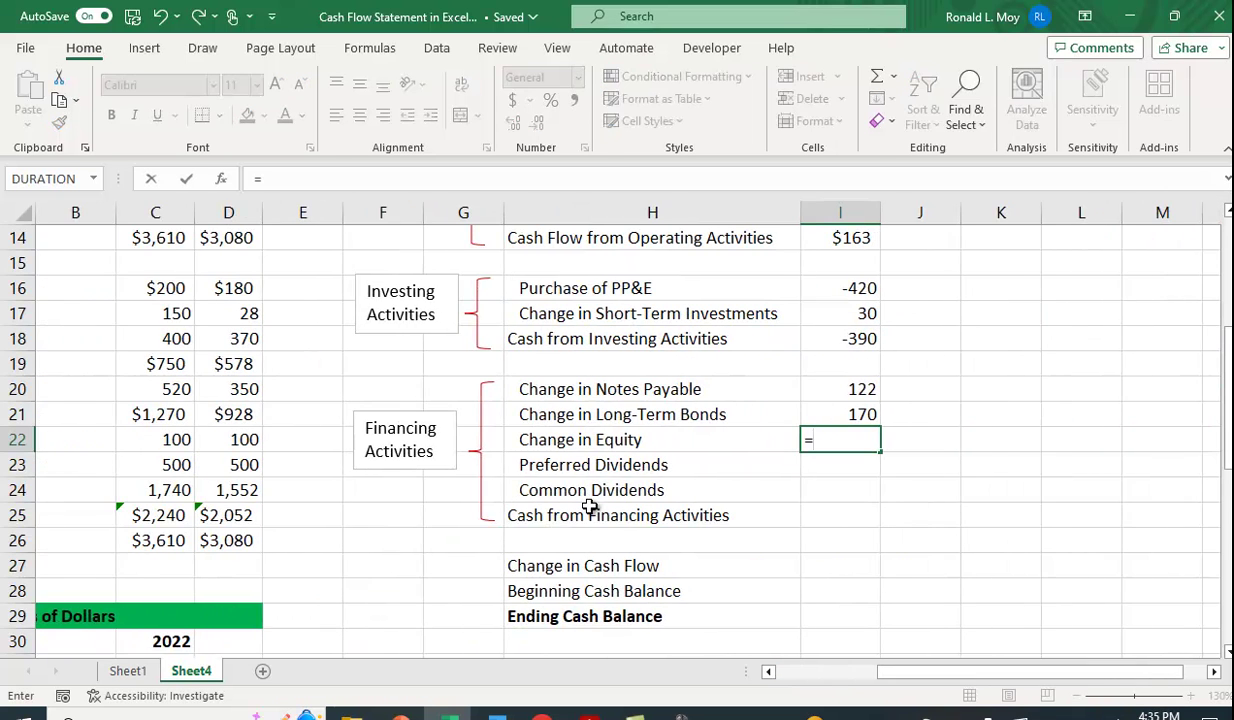
left_click(175, 465)
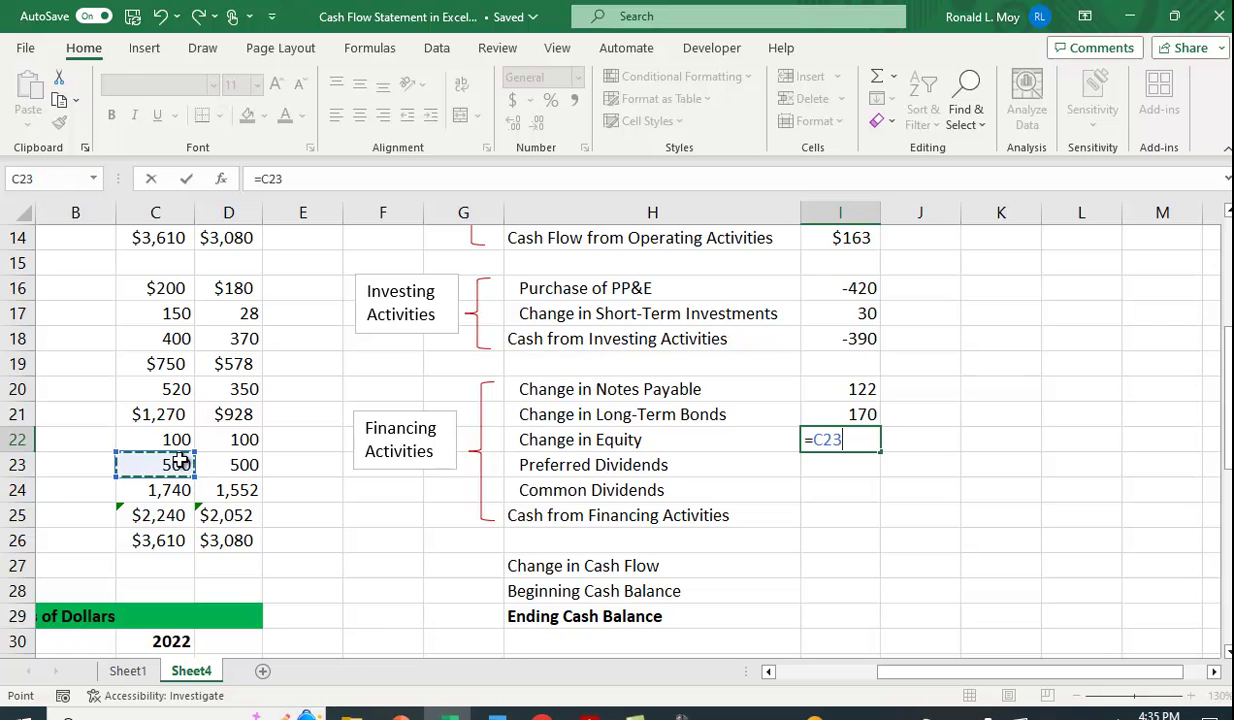
type("-")
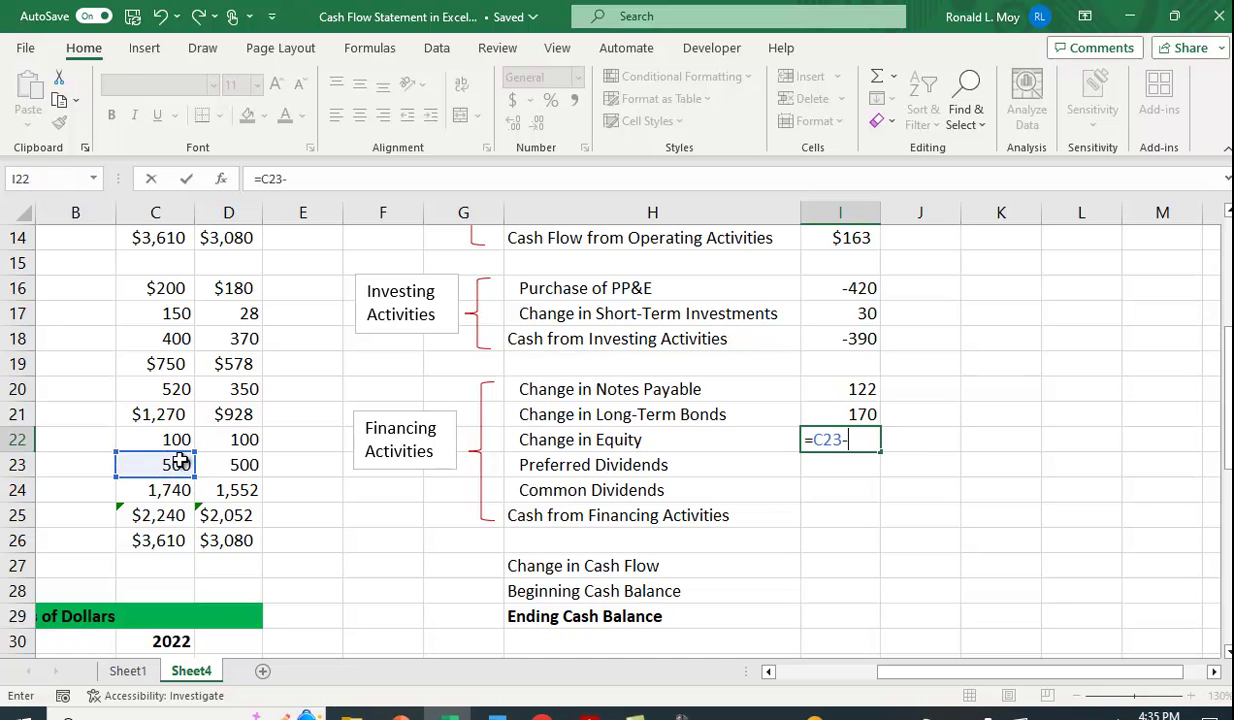
left_click(238, 466)
key("Return")
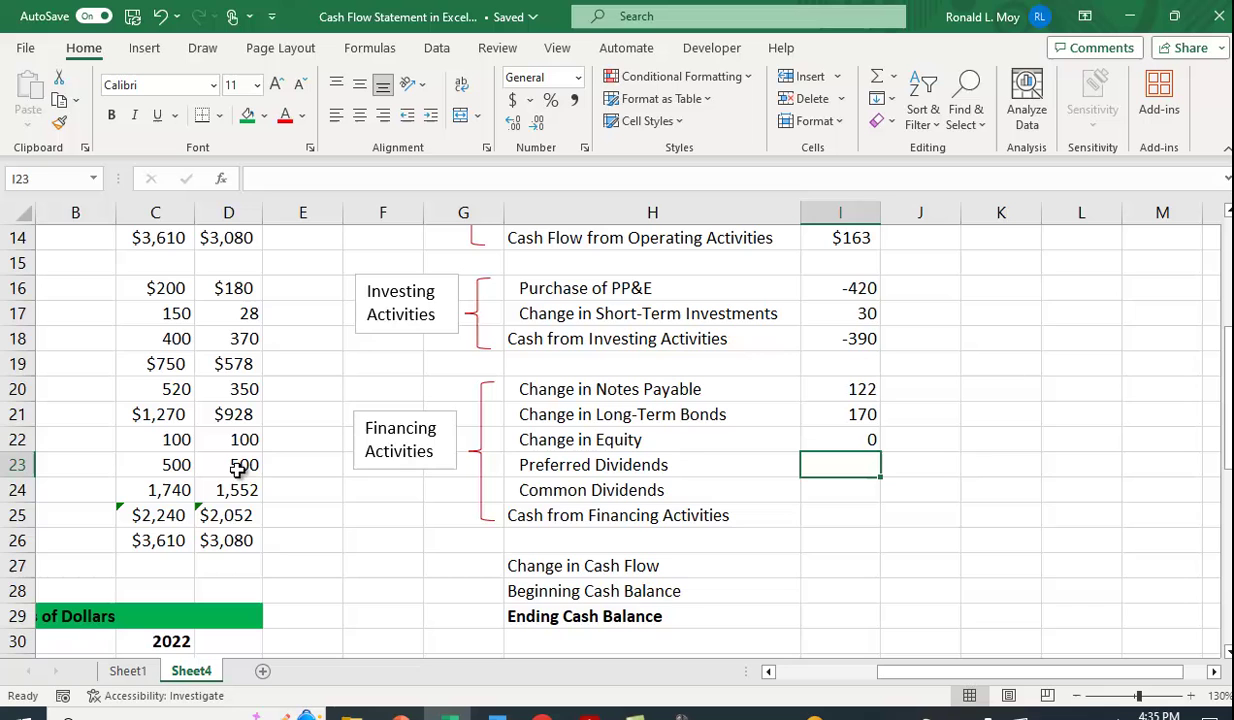
- Set Preferred Dividends in I23 to =-C42, showing -7
left_click_drag(905, 673, 787, 675)
scroll(645, 588, "down", 5)
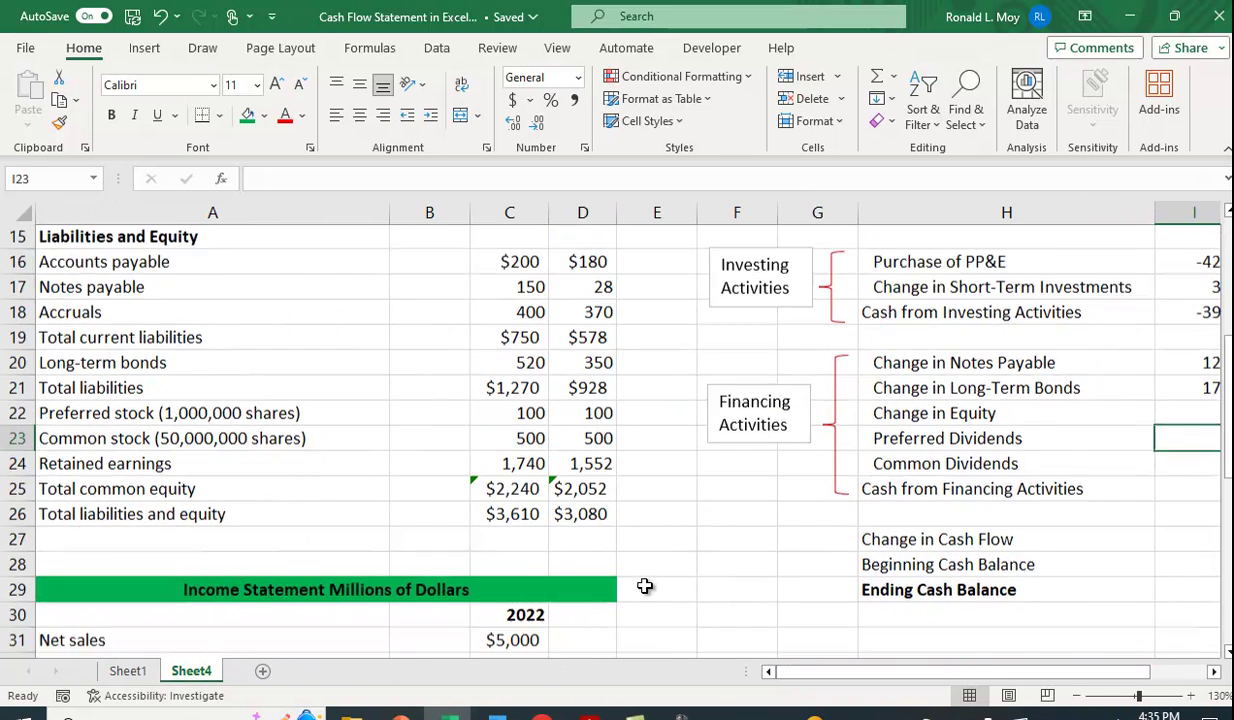
scroll(645, 593, "down", 4)
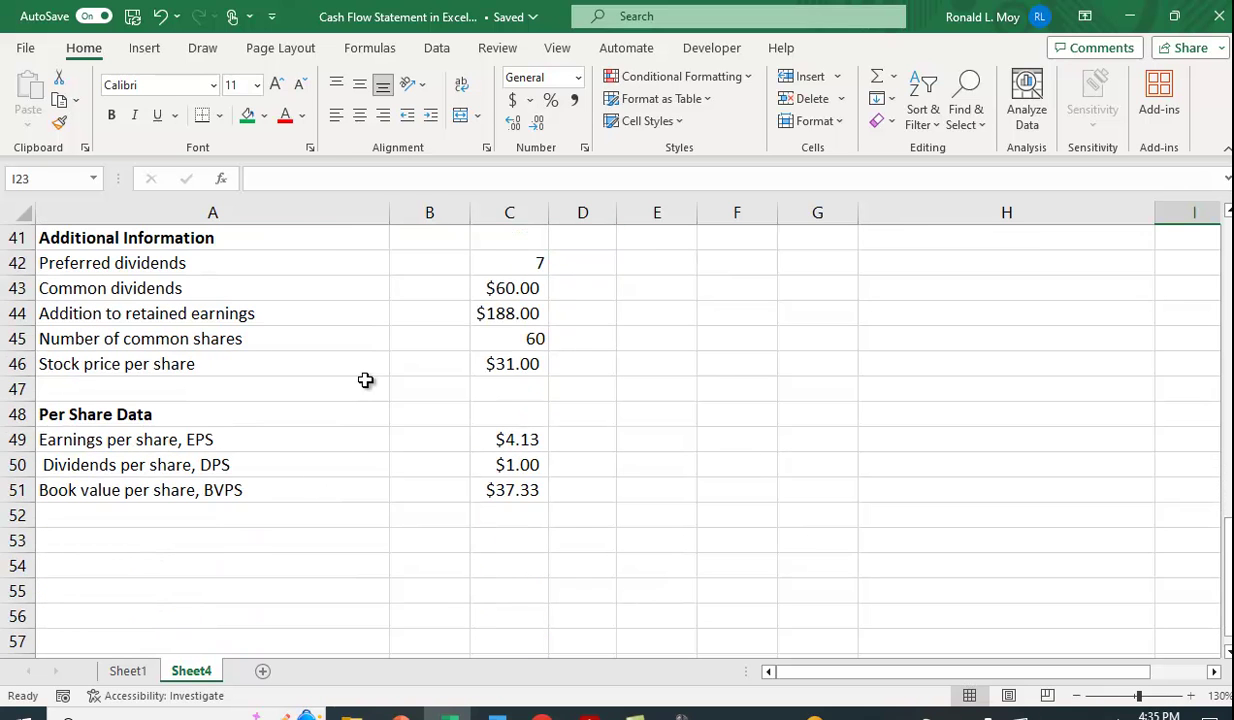
scroll(713, 547, "up", 2)
scroll(713, 547, "up", 4)
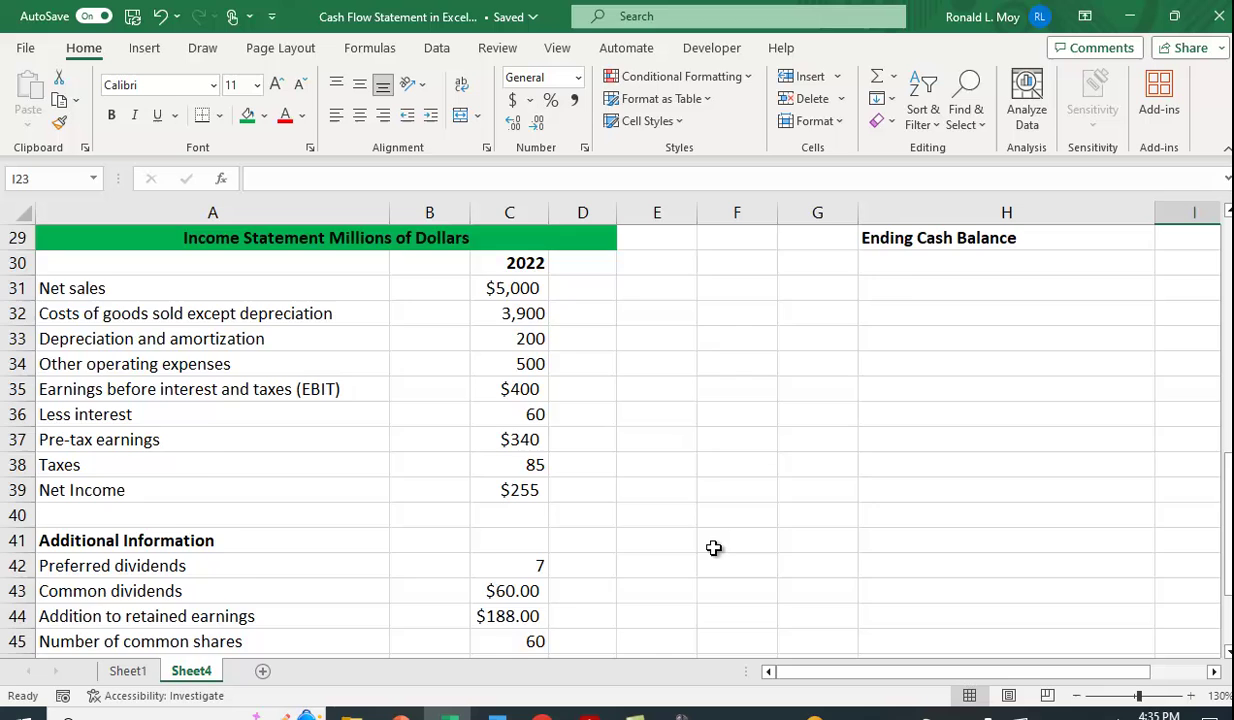
scroll(713, 548, "up", 1)
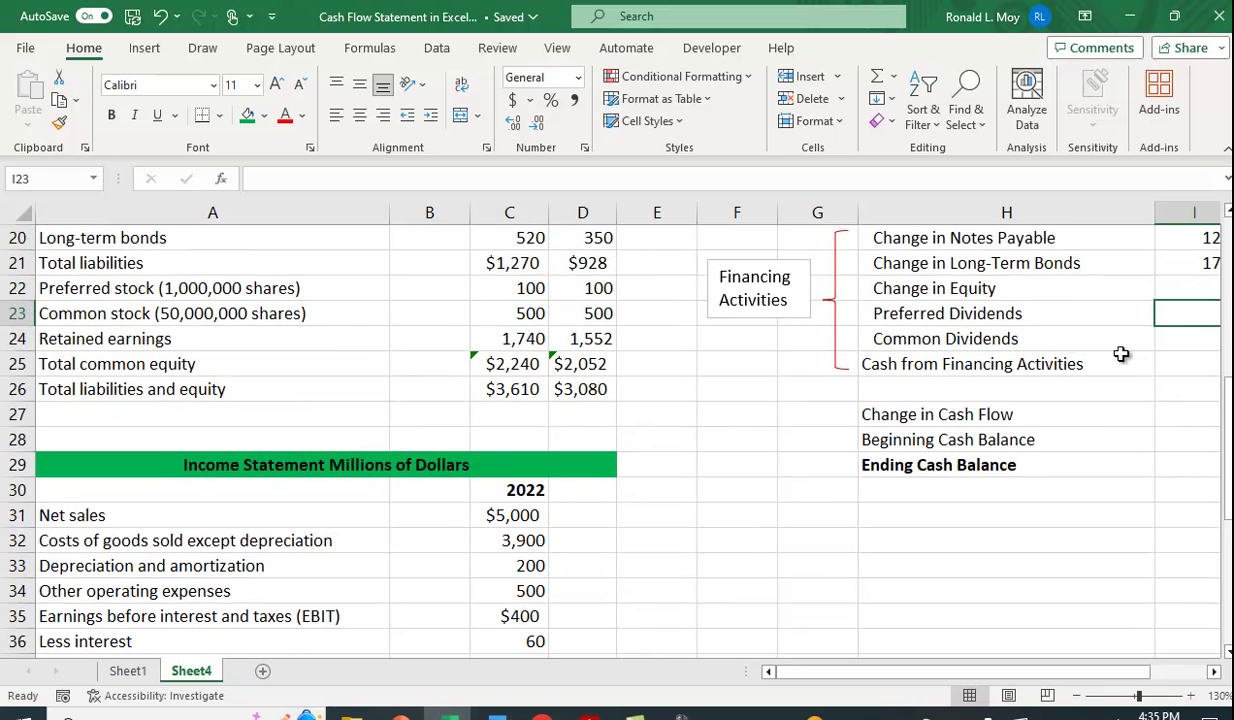
type("=-")
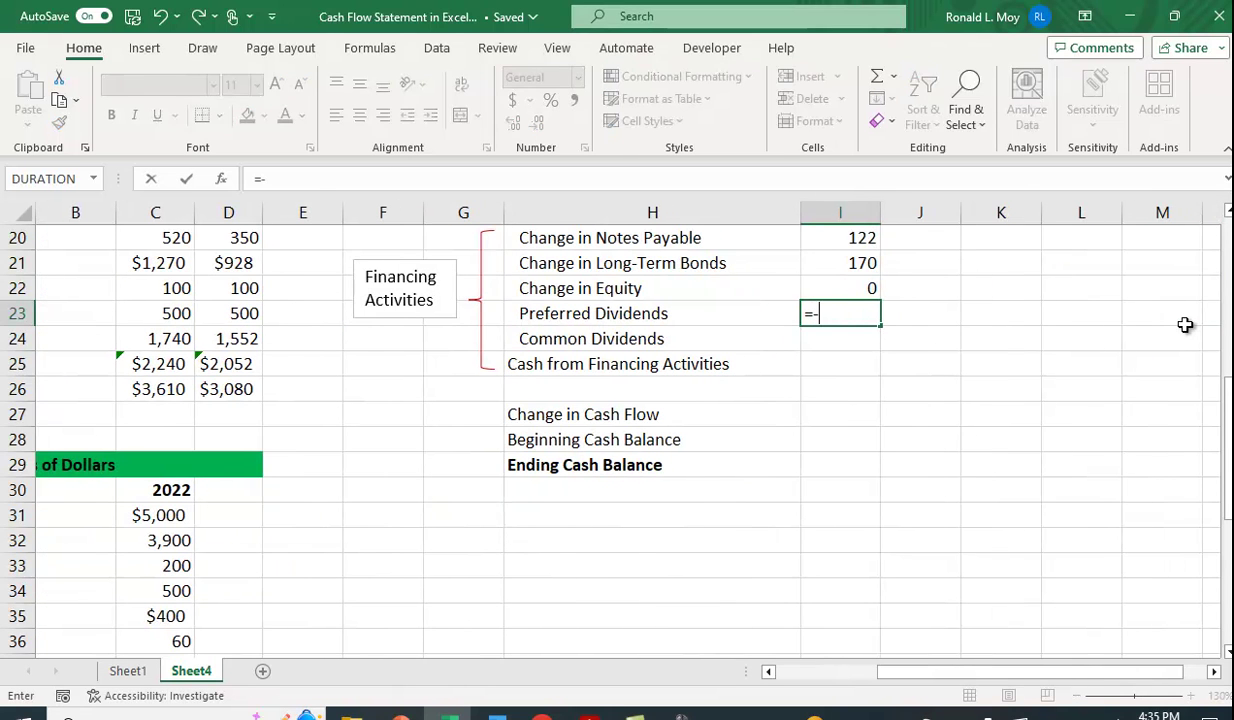
left_click_drag(1020, 671, 858, 675)
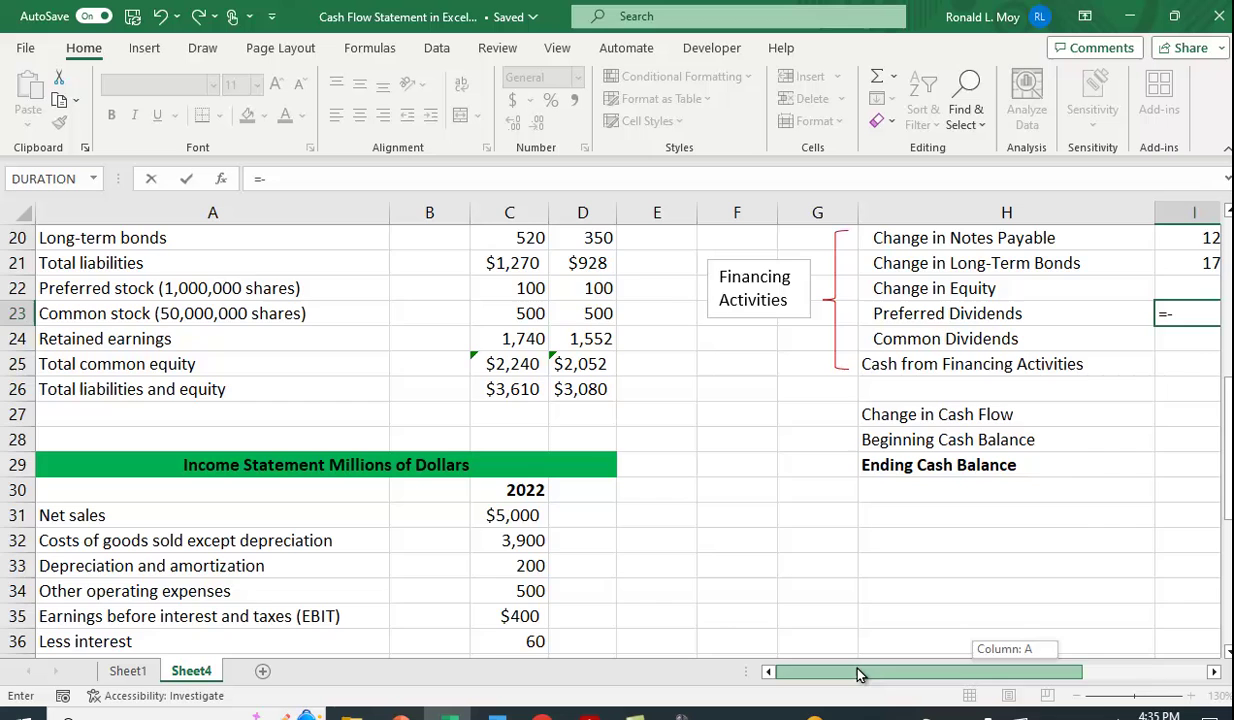
scroll(540, 566, "down", 4)
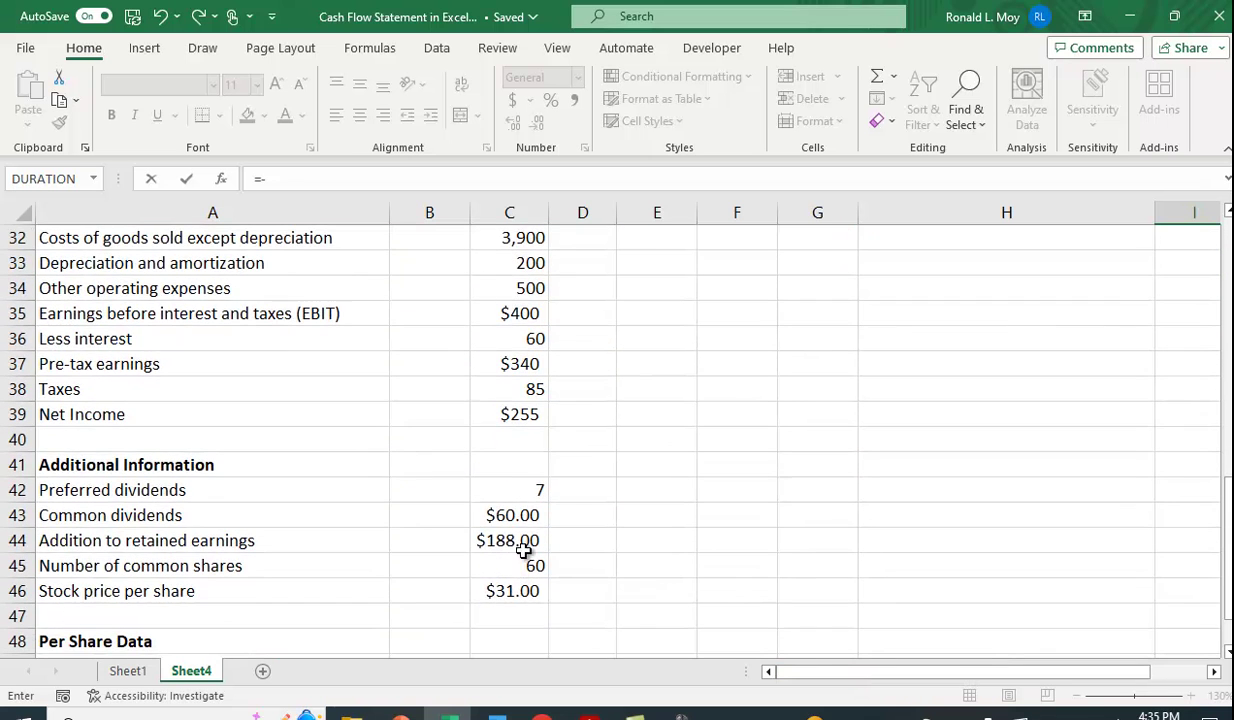
left_click(528, 488)
key("Return")
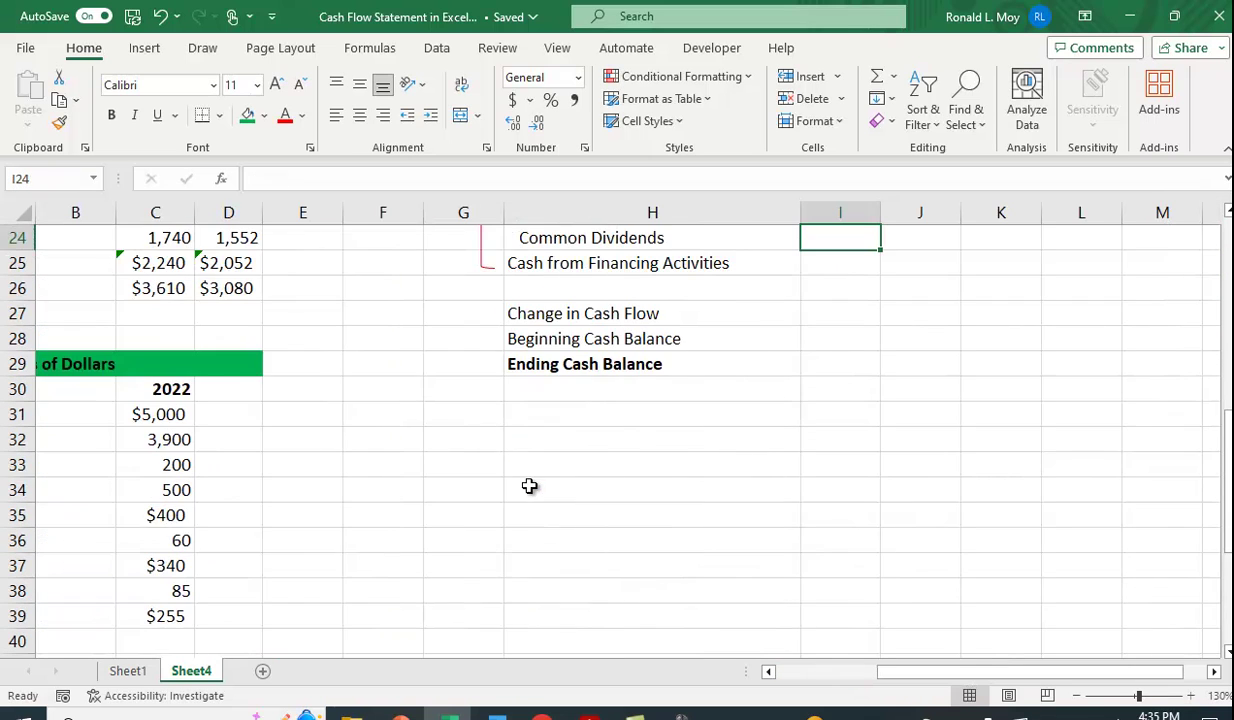
- Begin the Common Dividends formula in I24, heading toward the Additional Information figures
scroll(740, 400, "up", 2)
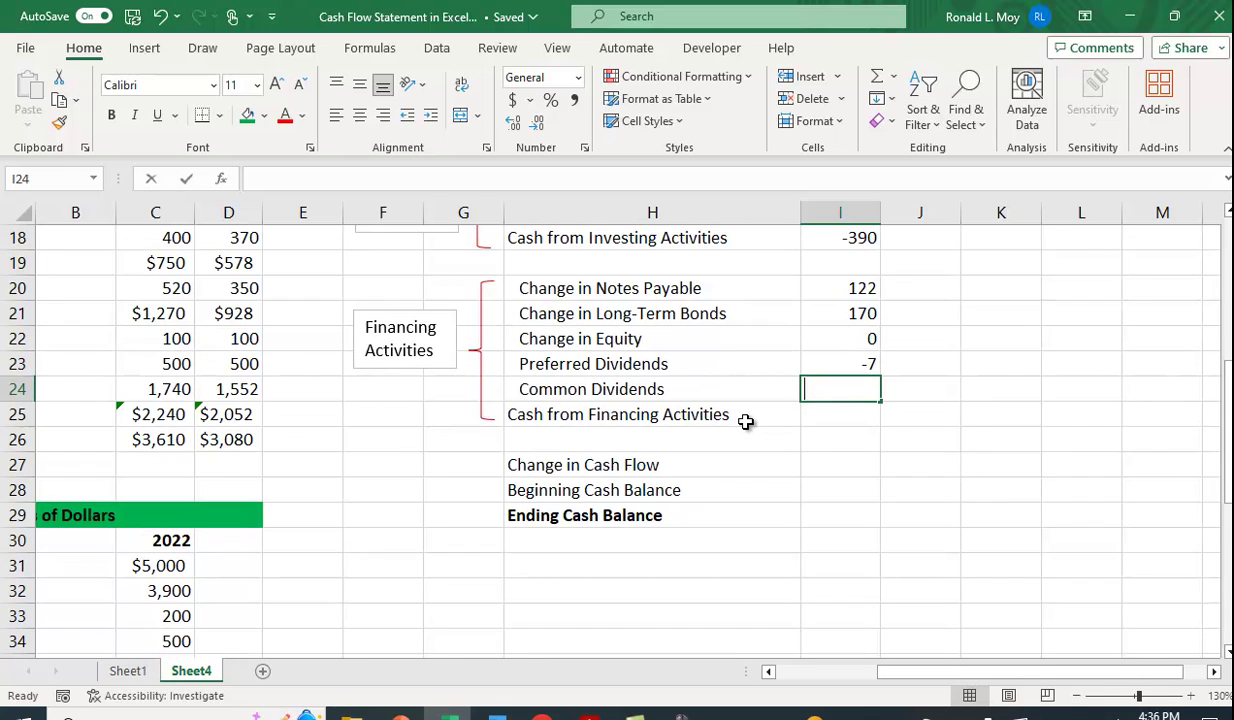
type("=-")
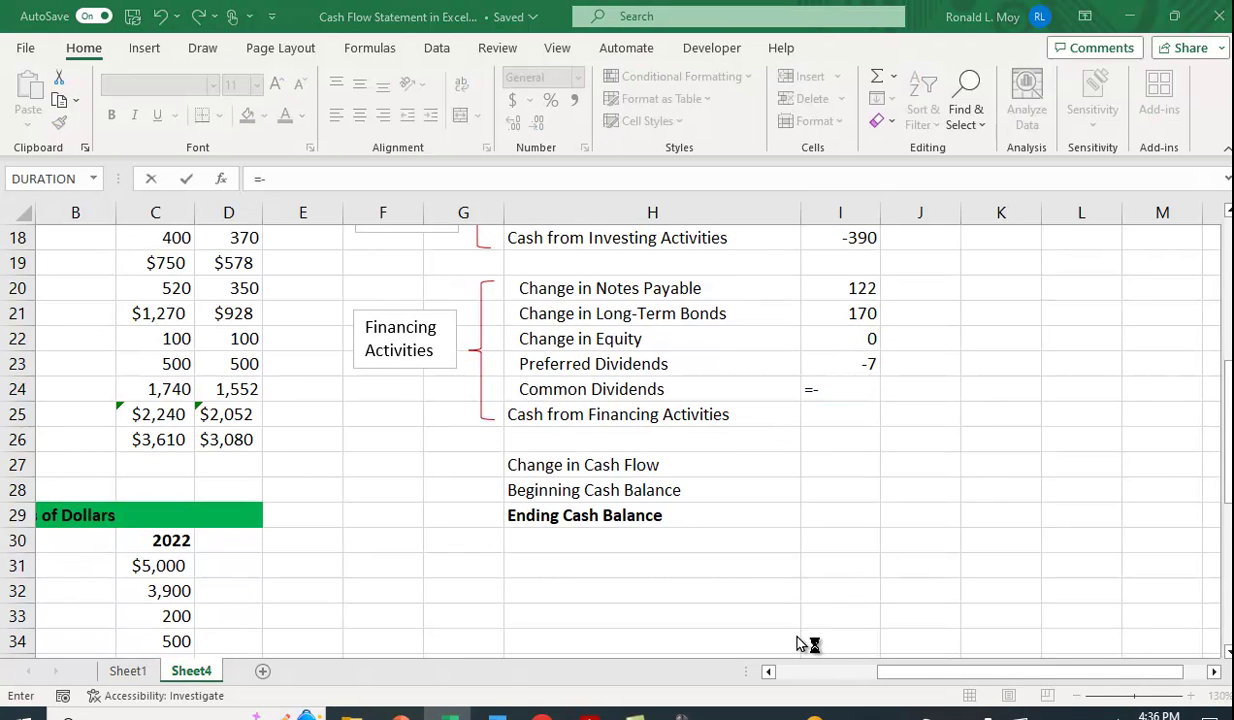
left_click_drag(905, 672, 806, 672)
scroll(616, 609, "down", 5)
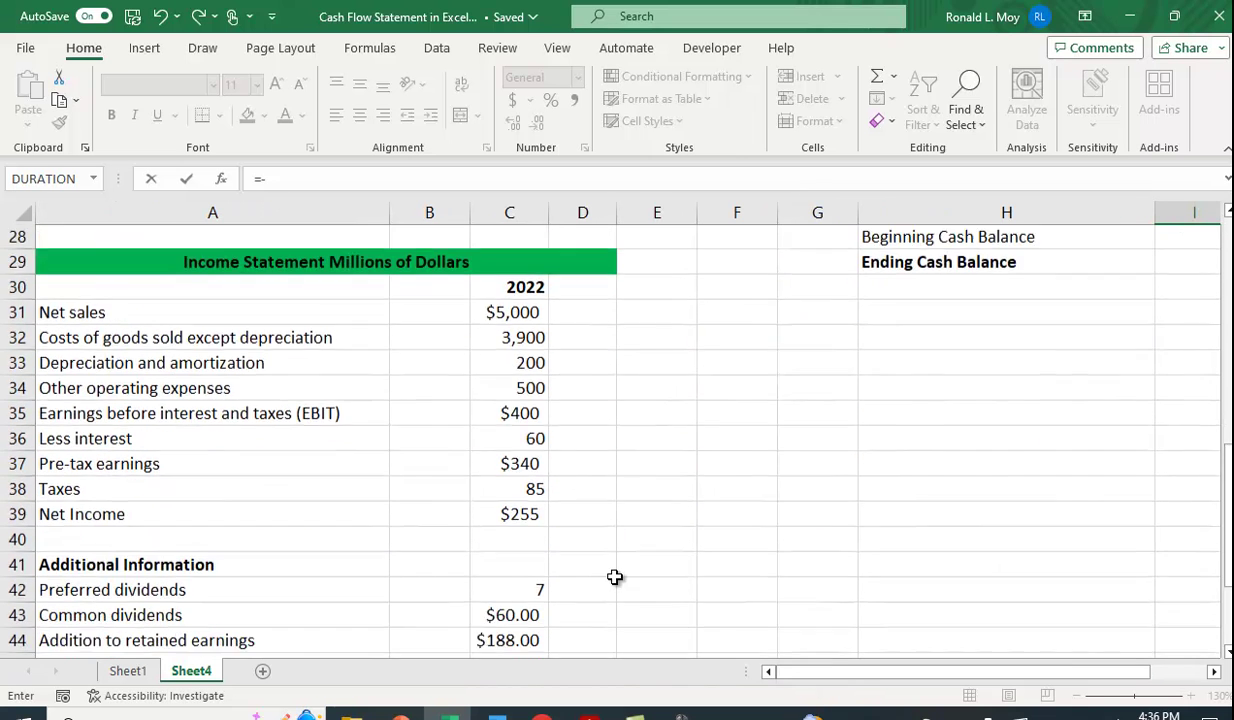
- Set Common Dividends to =-C43 ($60.00) and AutoSum I20:I24 for financing total 225
left_click(511, 492)
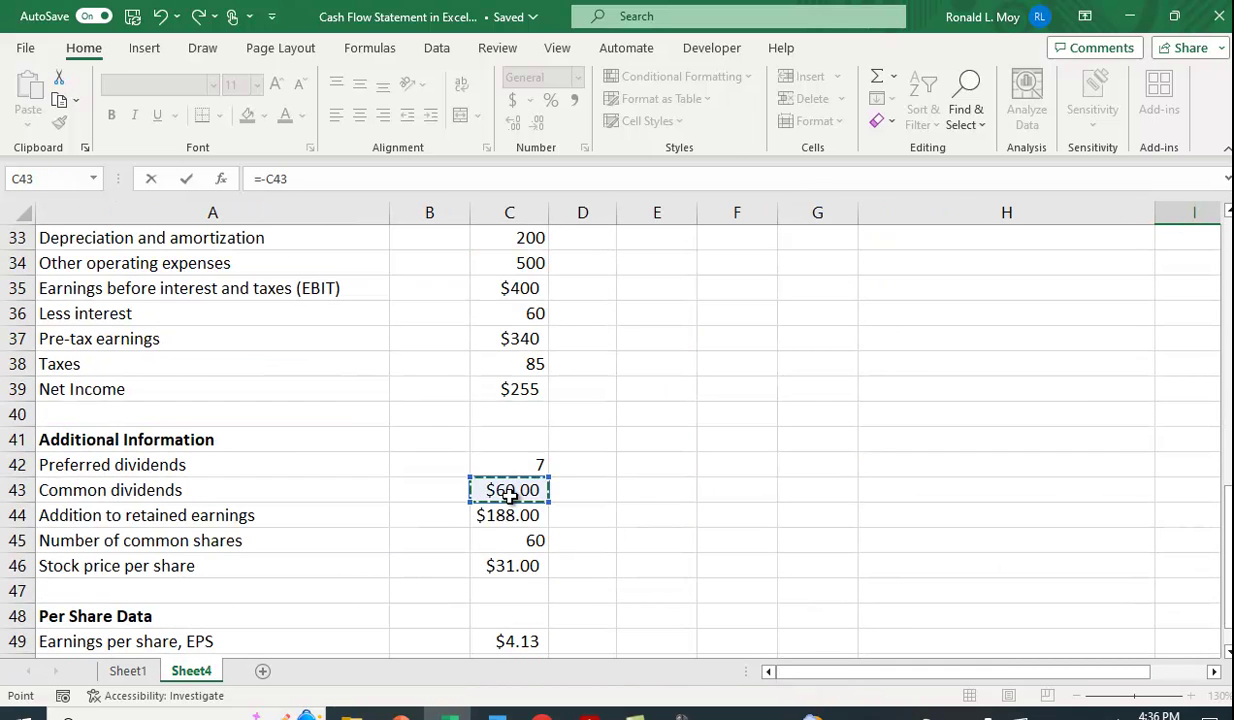
key("Return")
scroll(694, 497, "up", 2)
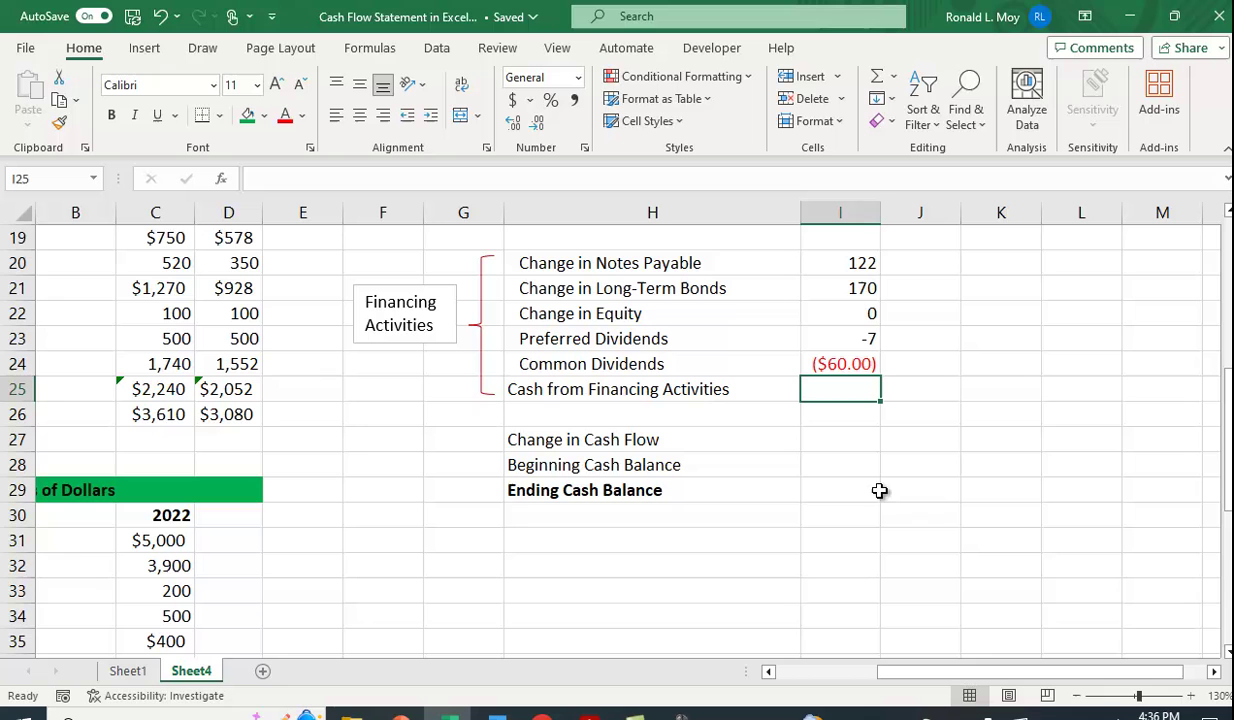
left_click(878, 80)
key("Return")
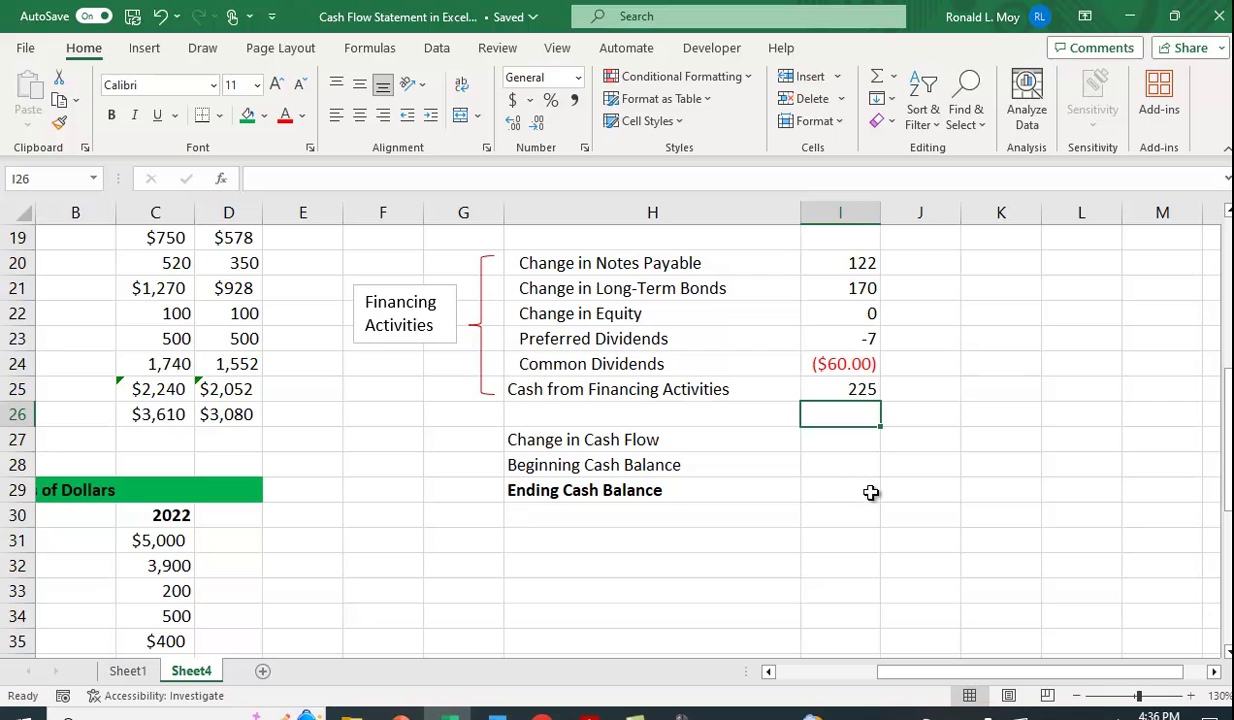
- Enter =I14+I18+I25 in I27 so Change in Cash Flow shows ($2)
left_click(845, 444)
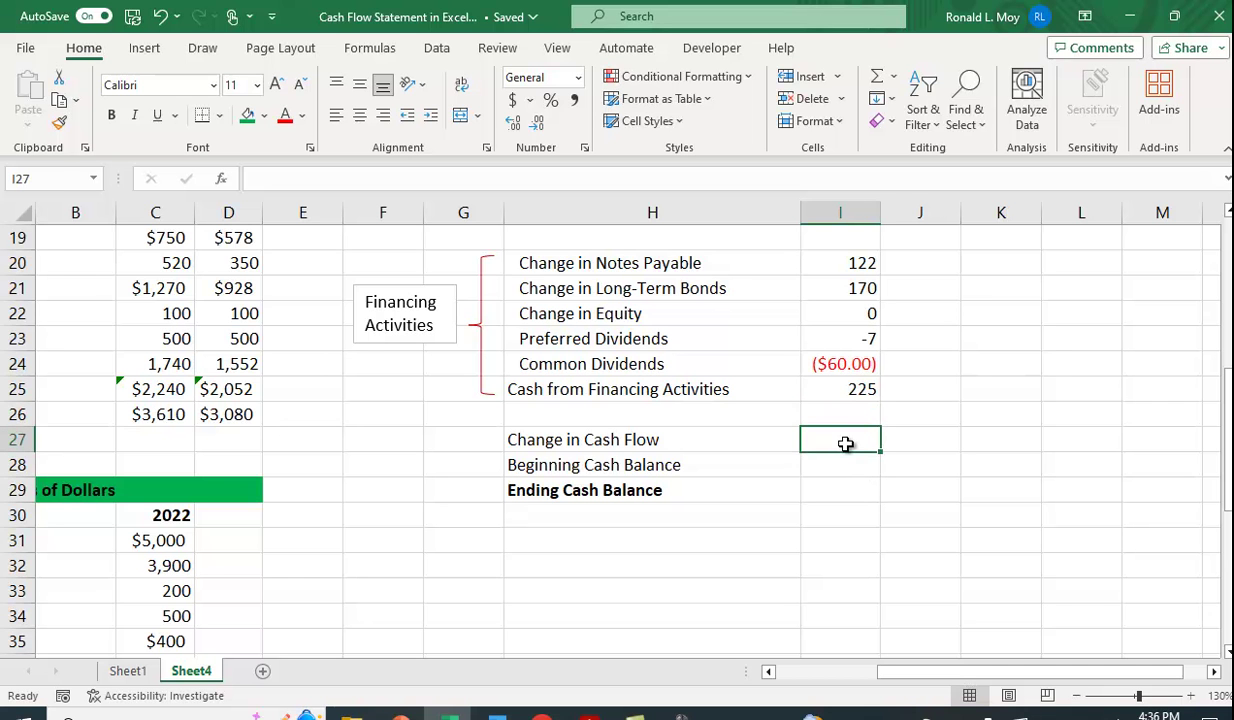
type("=")
scroll(900, 410, "up", 4)
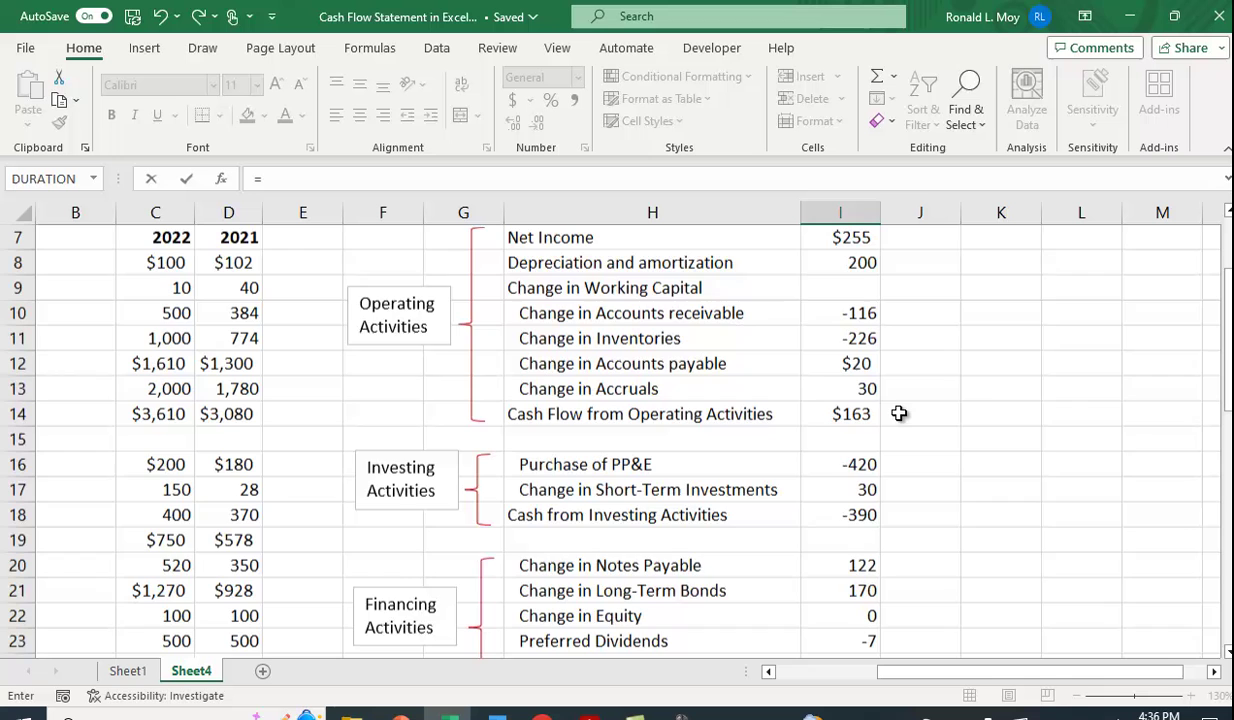
scroll(880, 455, "up", 1)
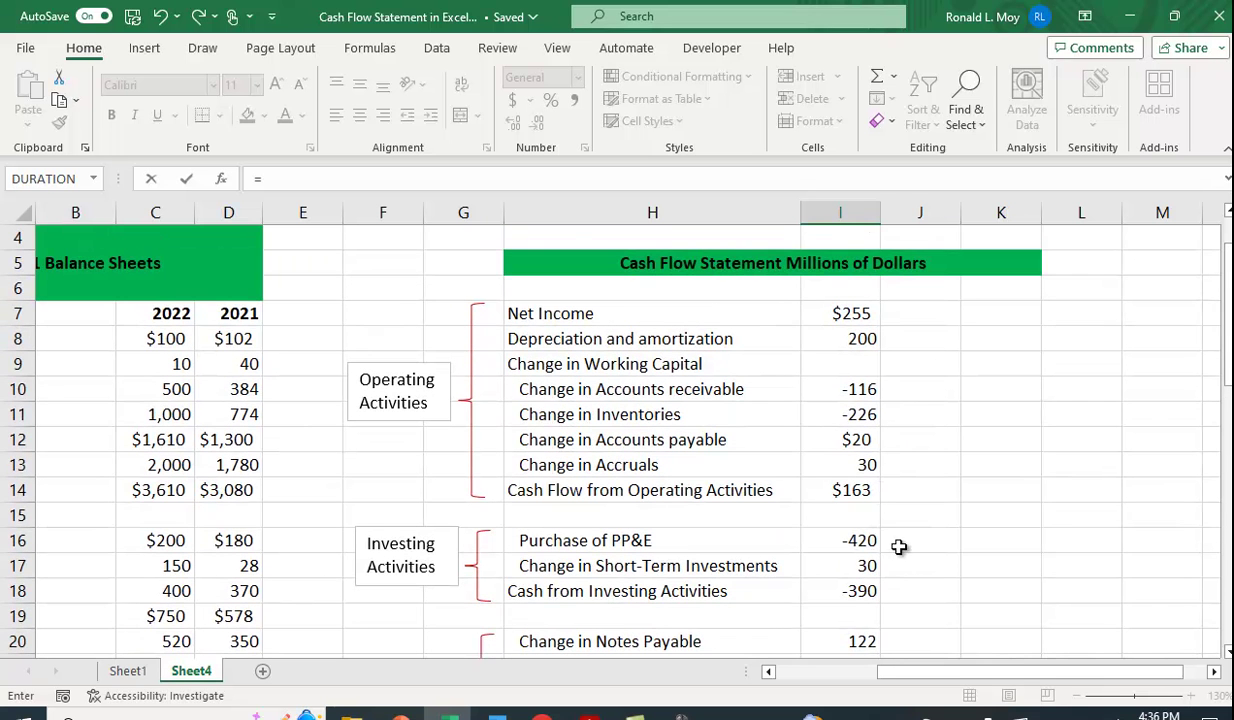
left_click(849, 492)
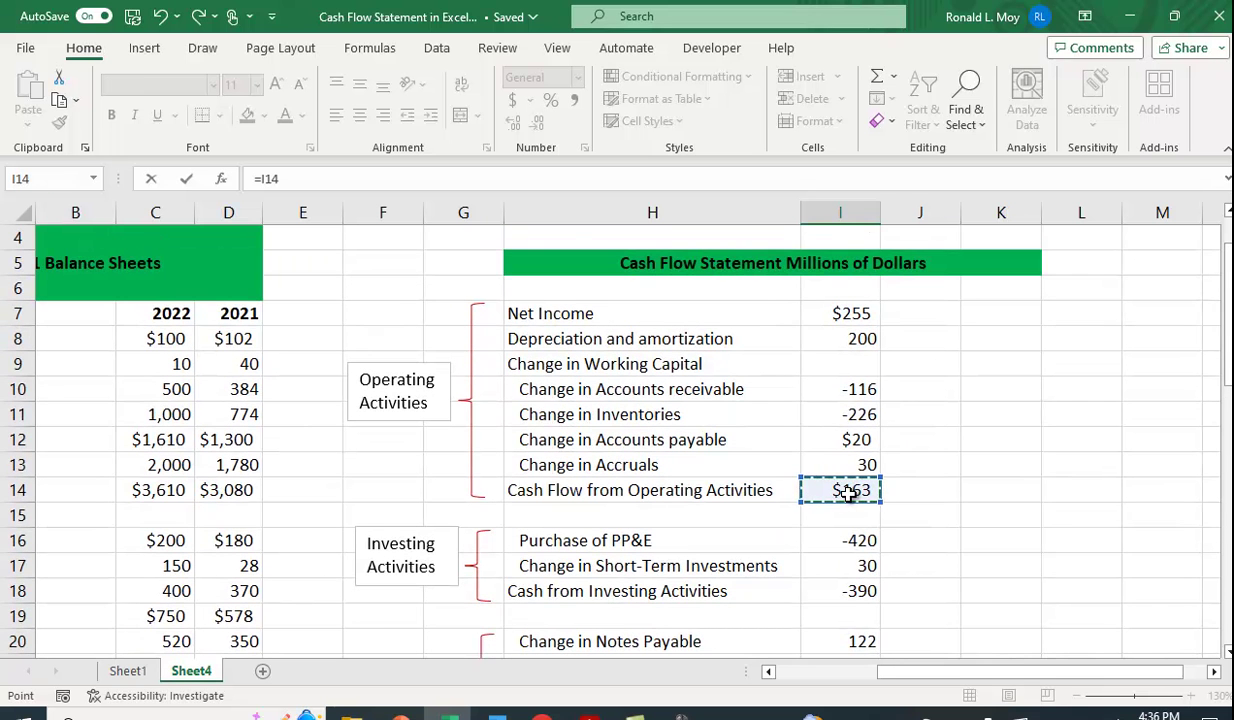
type("+")
scroll(870, 470, "down", 3)
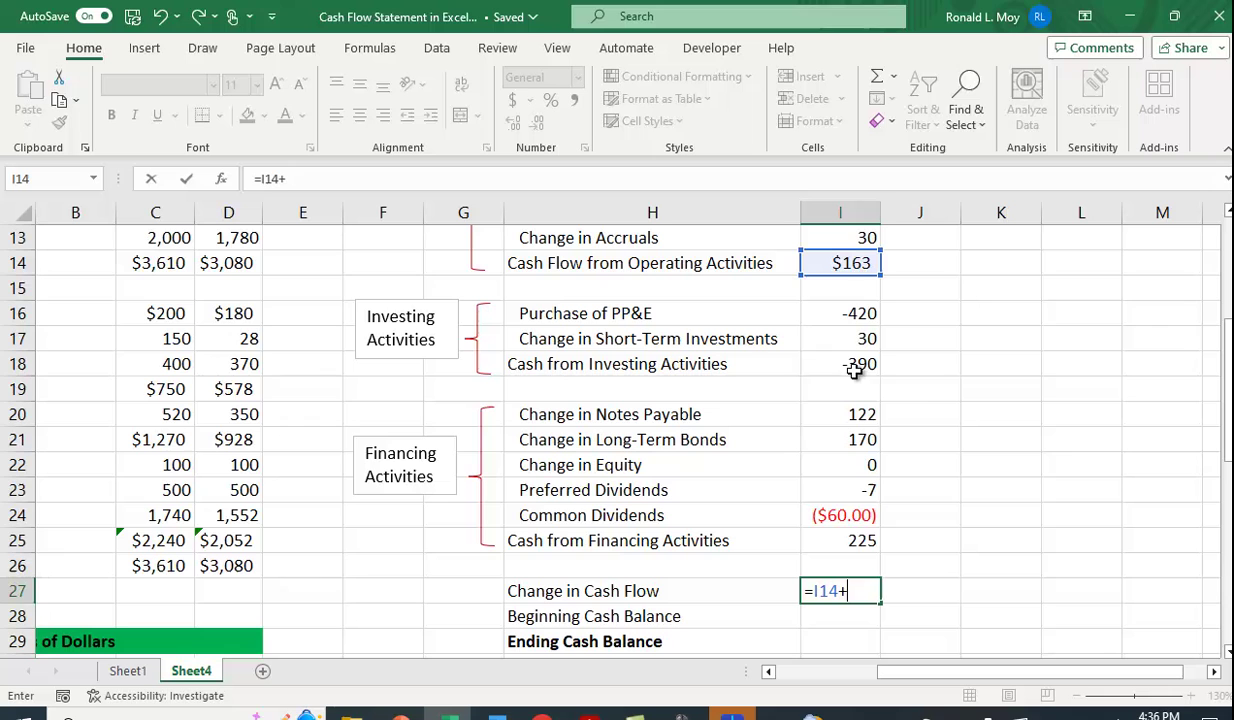
left_click(853, 368)
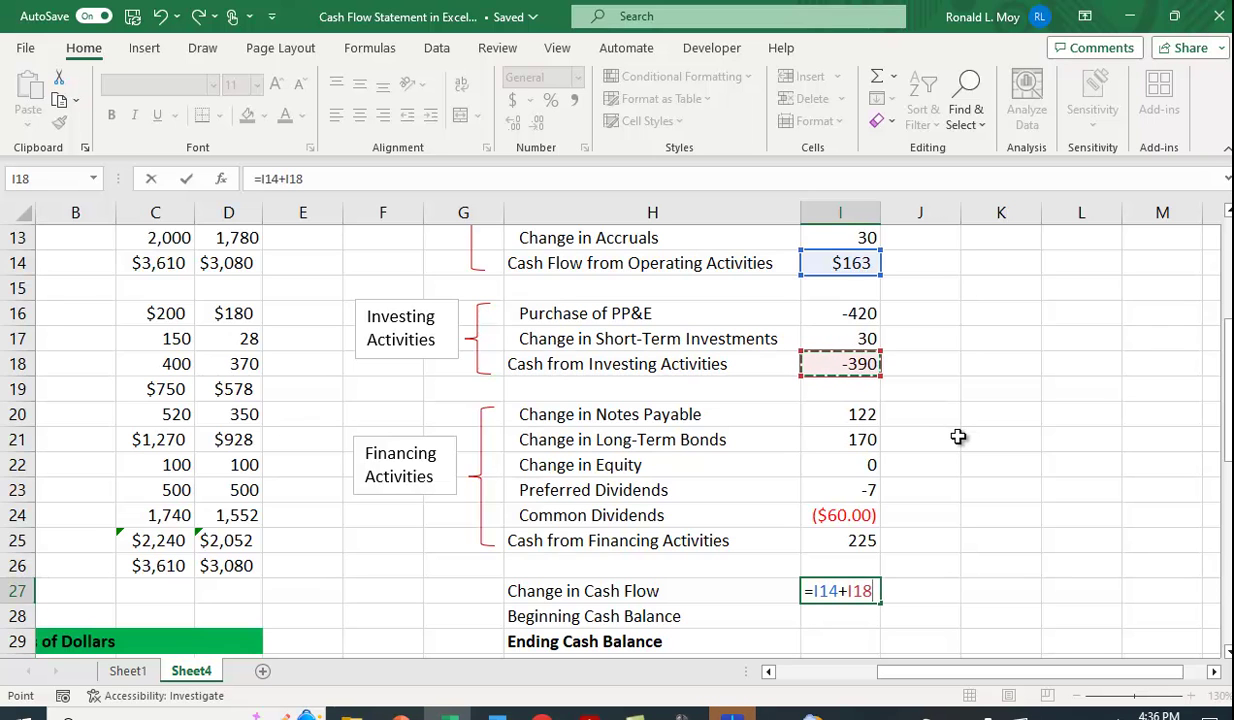
type("+")
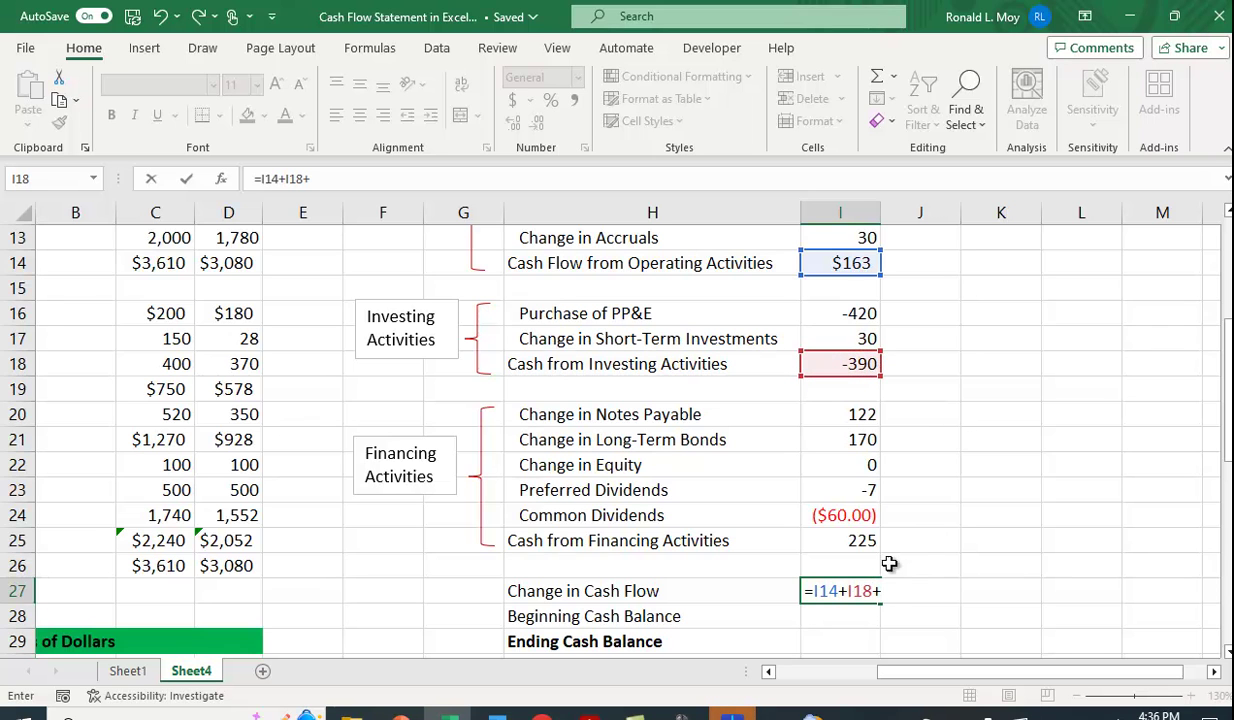
left_click(859, 543)
key("Return")
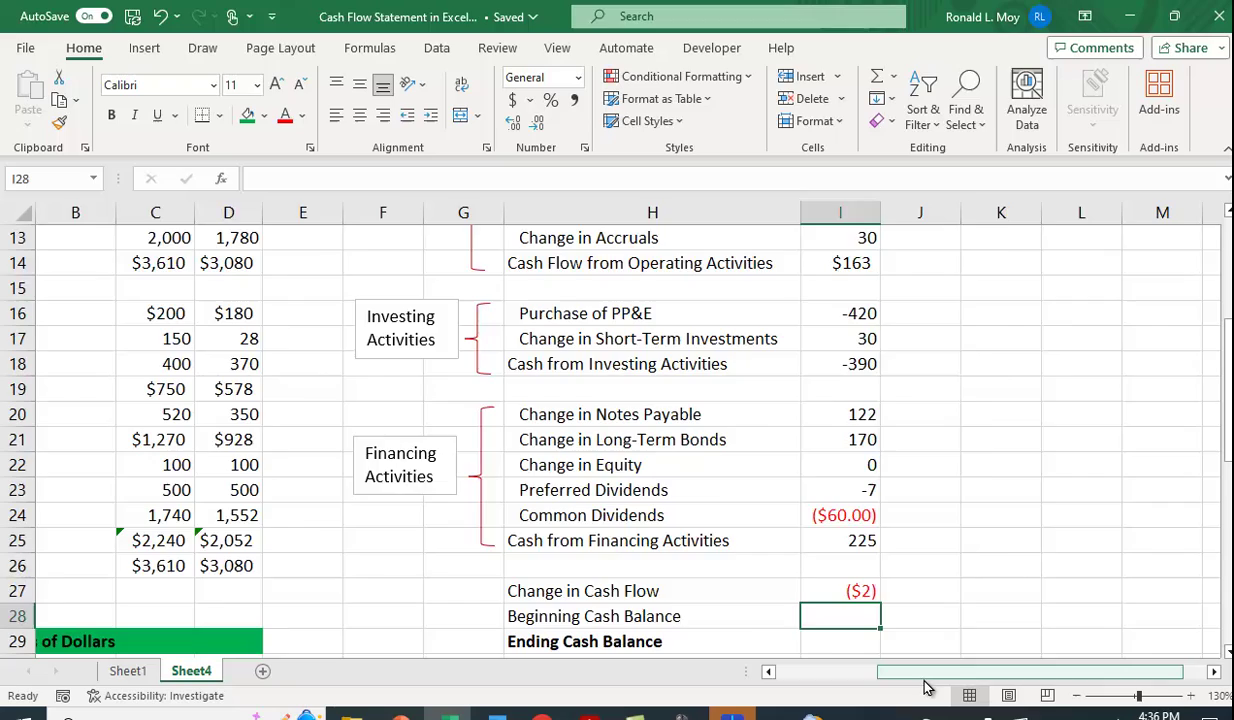
- Link Beginning Cash Balance to D8 ($102) and total Ending Cash Balance as =SUM(I27:I28), $100
left_click_drag(921, 680, 820, 679)
scroll(661, 537, "up", 4)
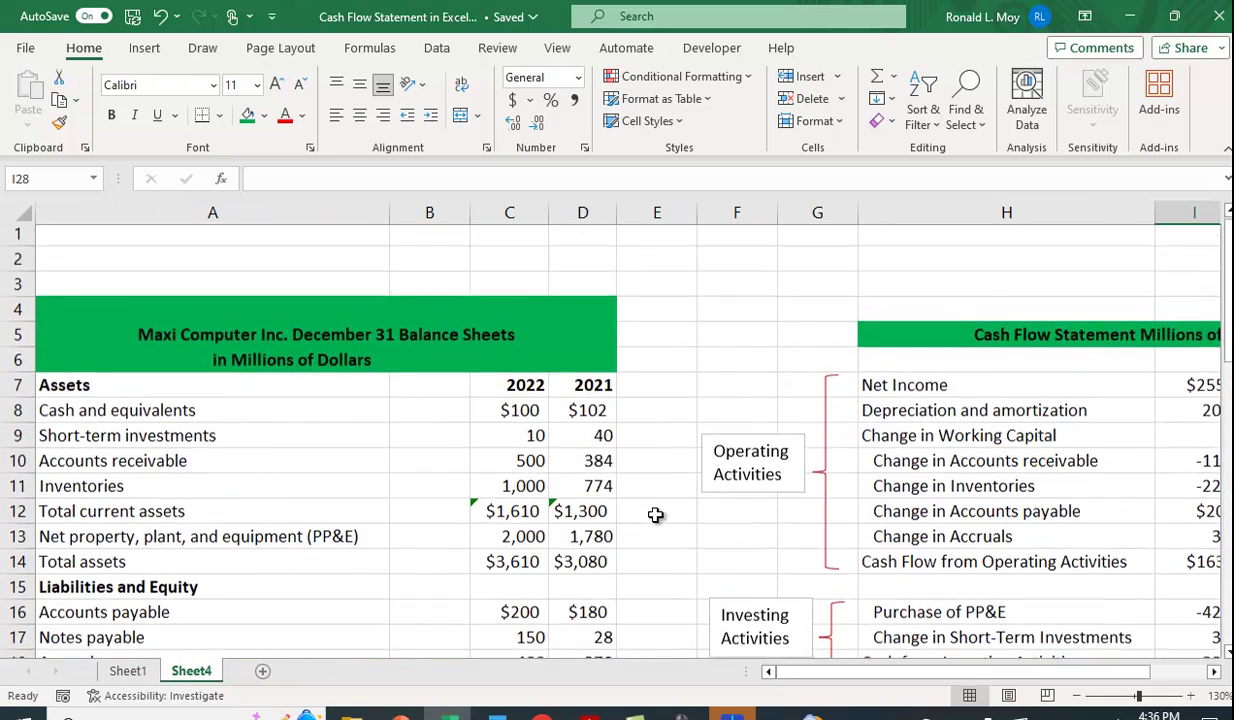
scroll(735, 520, "down", 5)
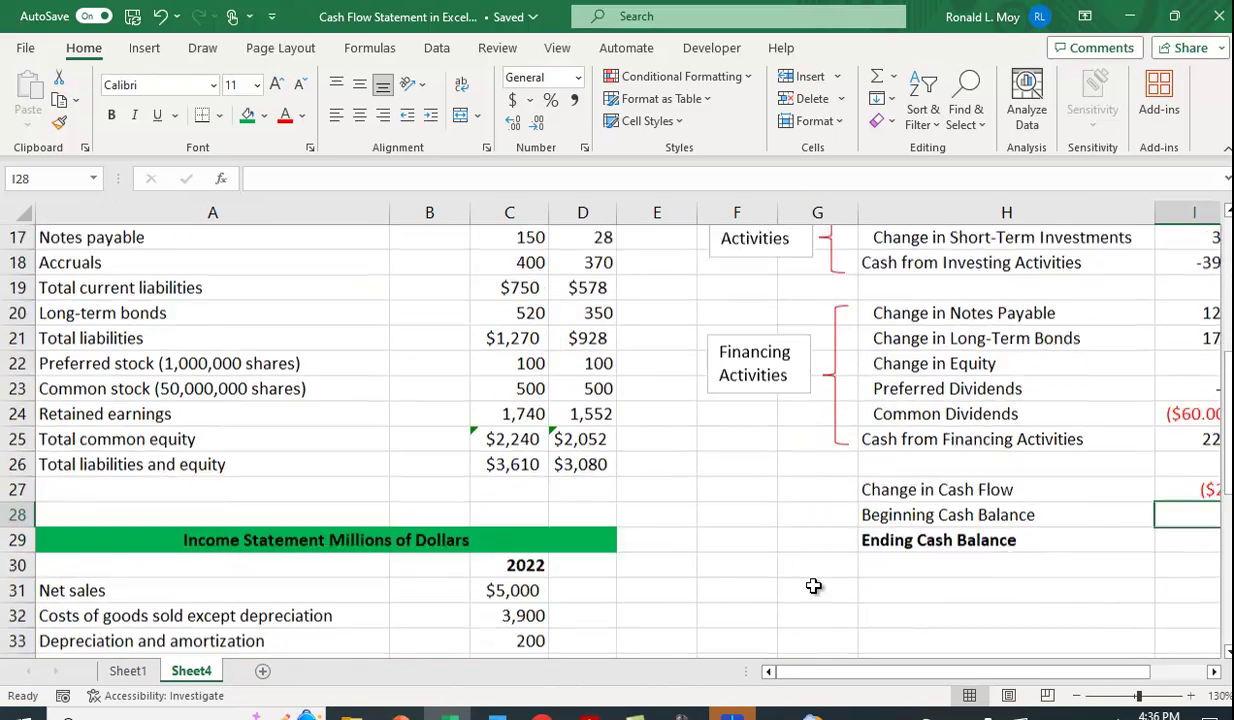
scroll(819, 590, "up", 1)
type("=")
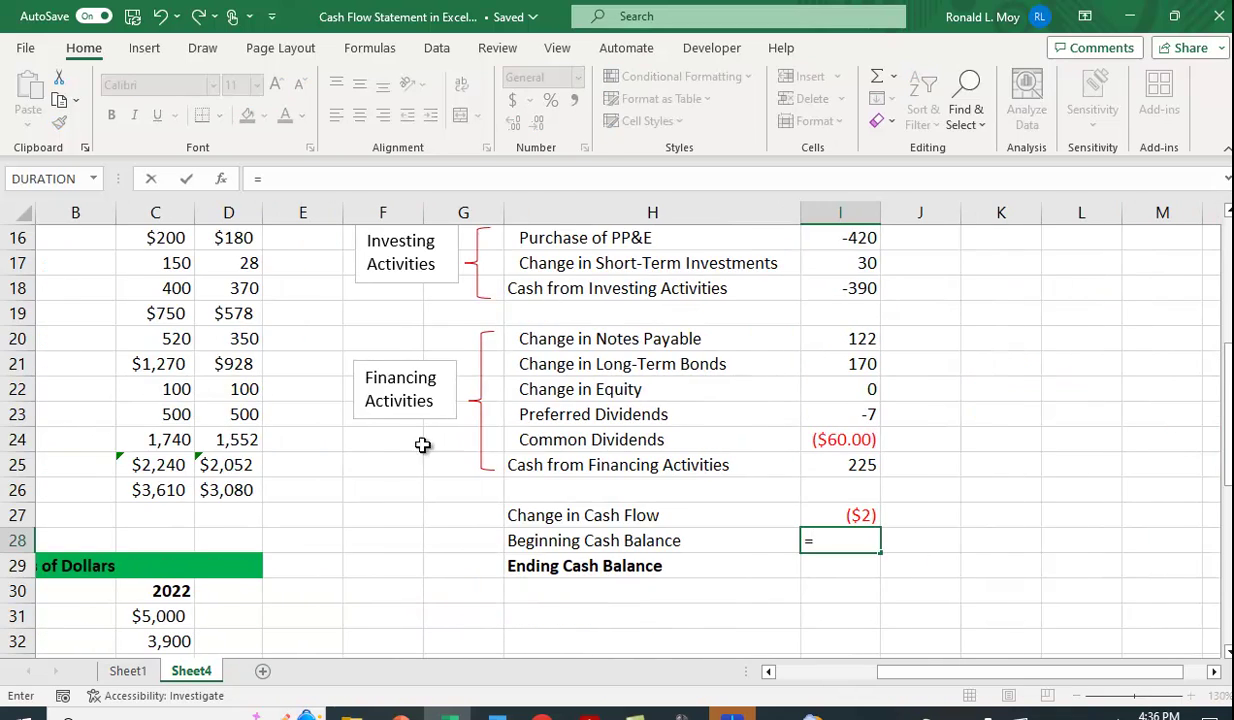
scroll(375, 452, "up", 3)
scroll(375, 452, "up", 2)
left_click(233, 416)
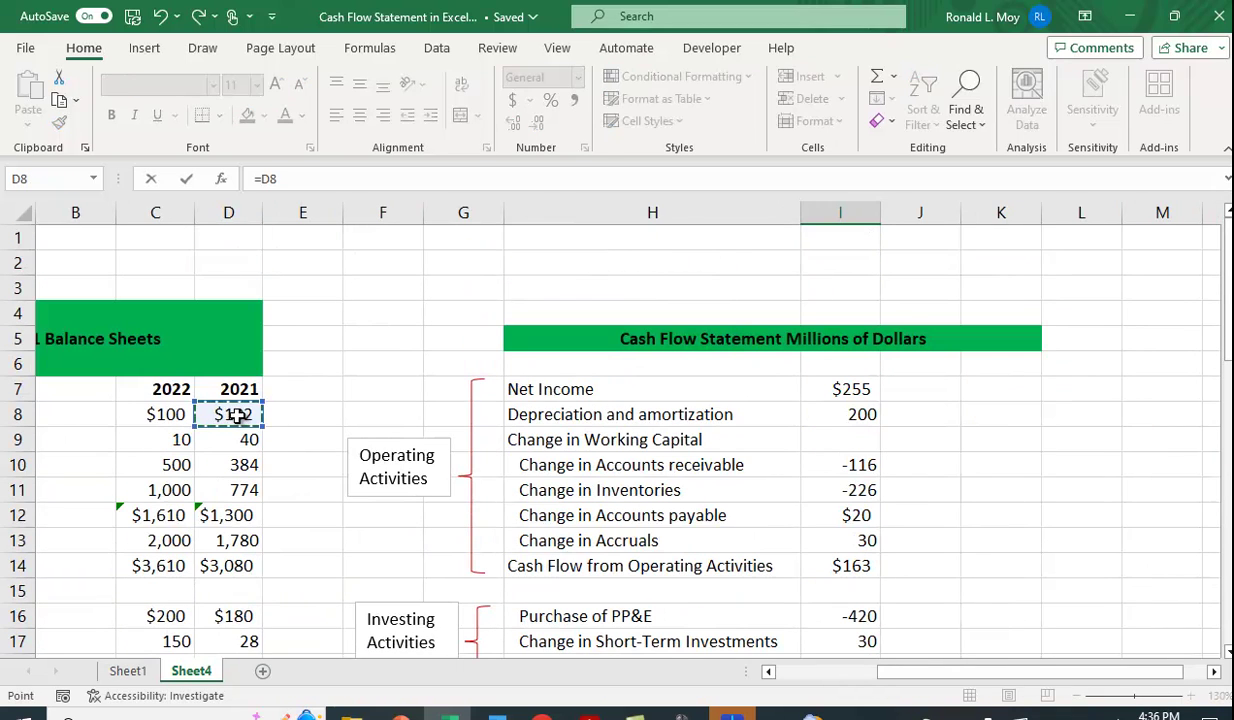
key("Return")
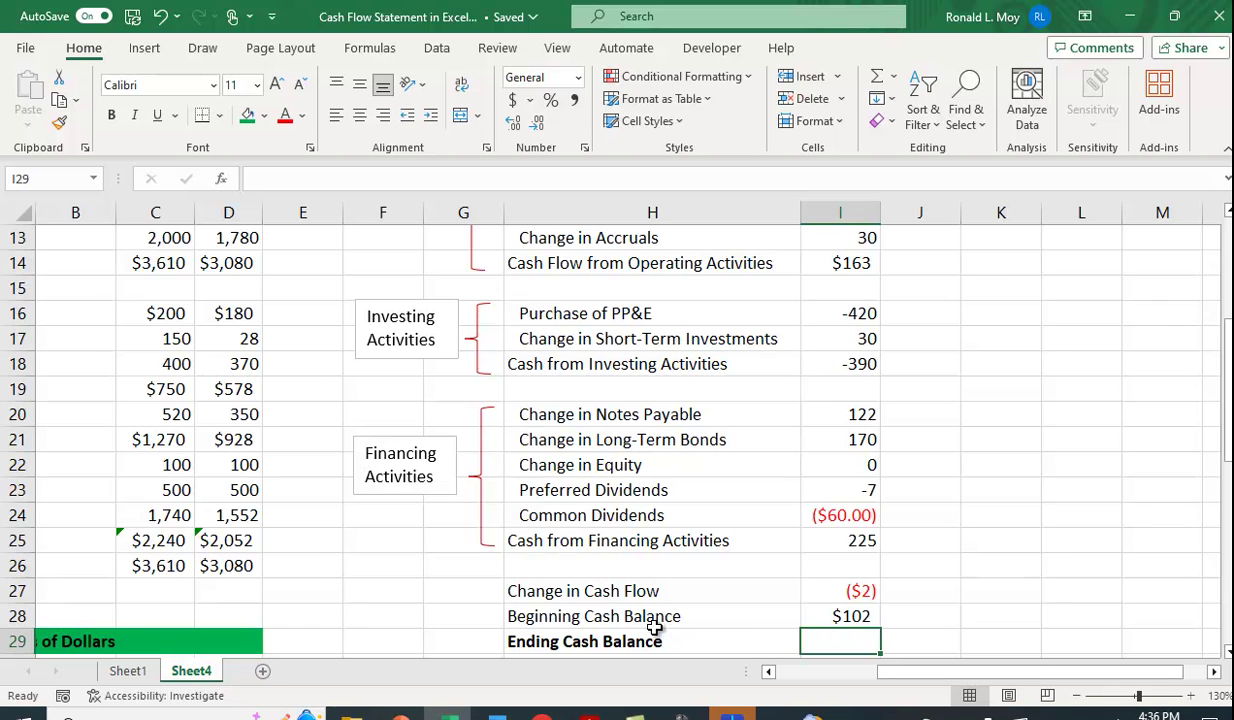
key("alt+equal")
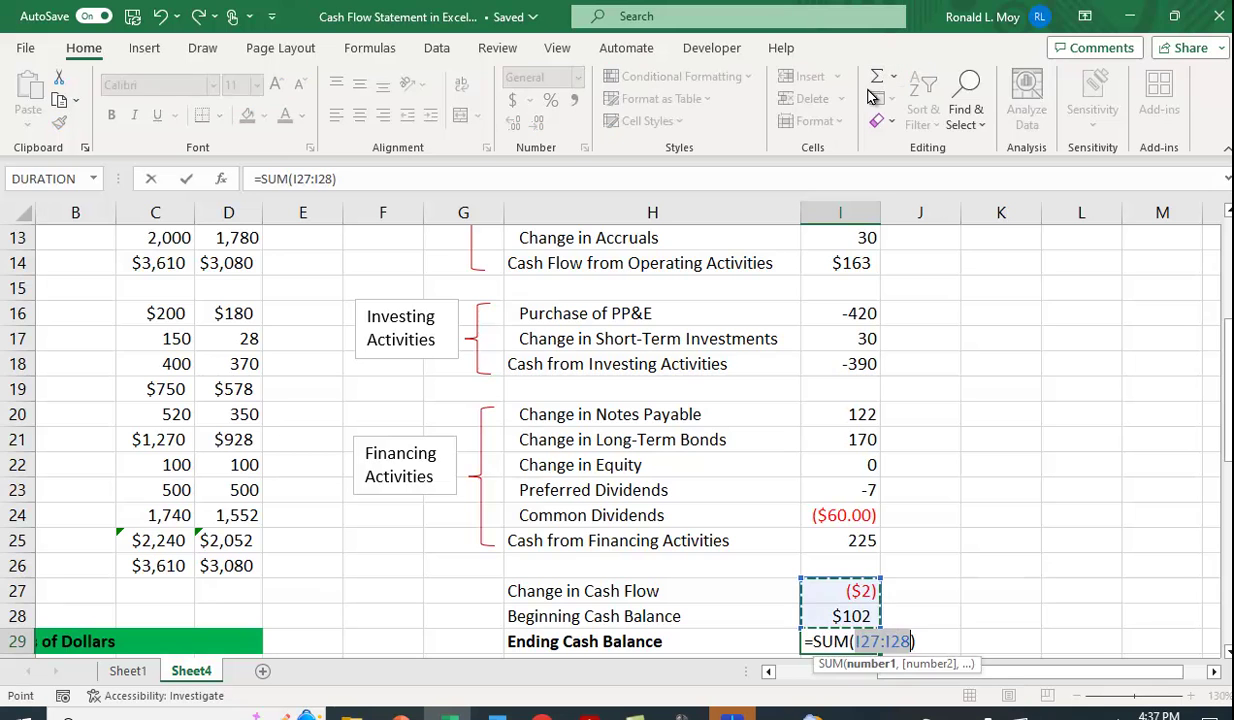
key("Return")
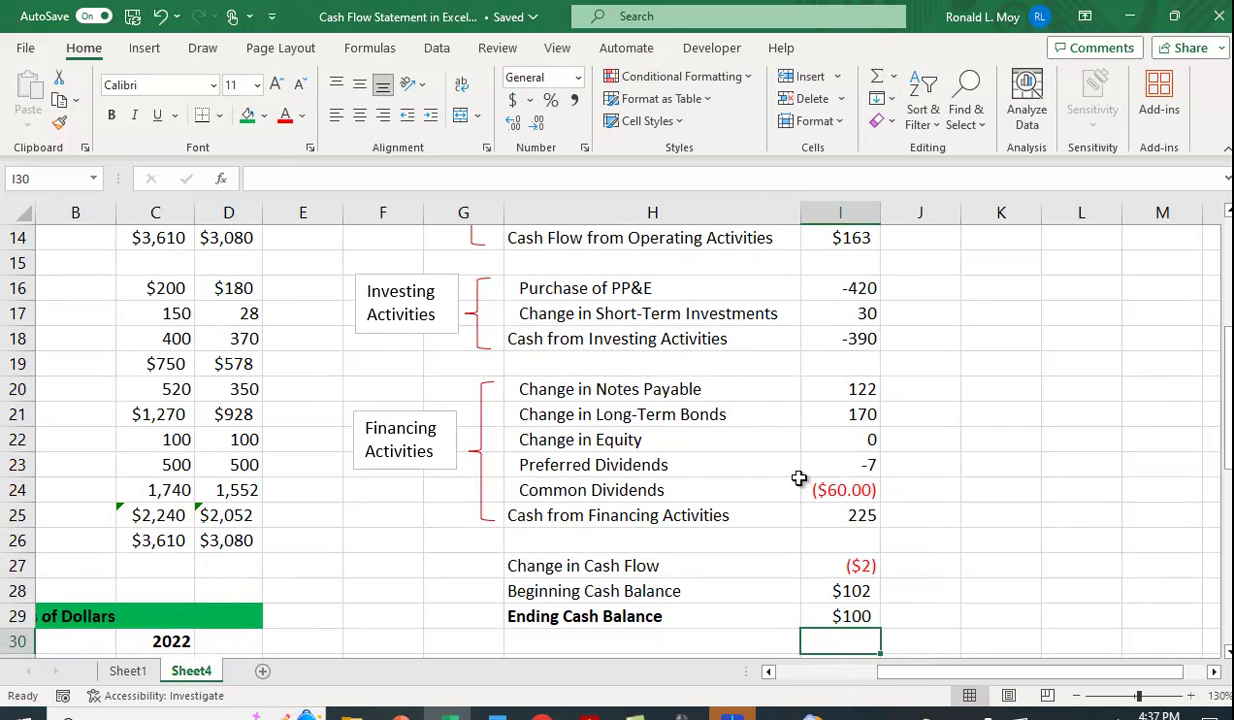
left_click_drag(937, 676, 799, 669)
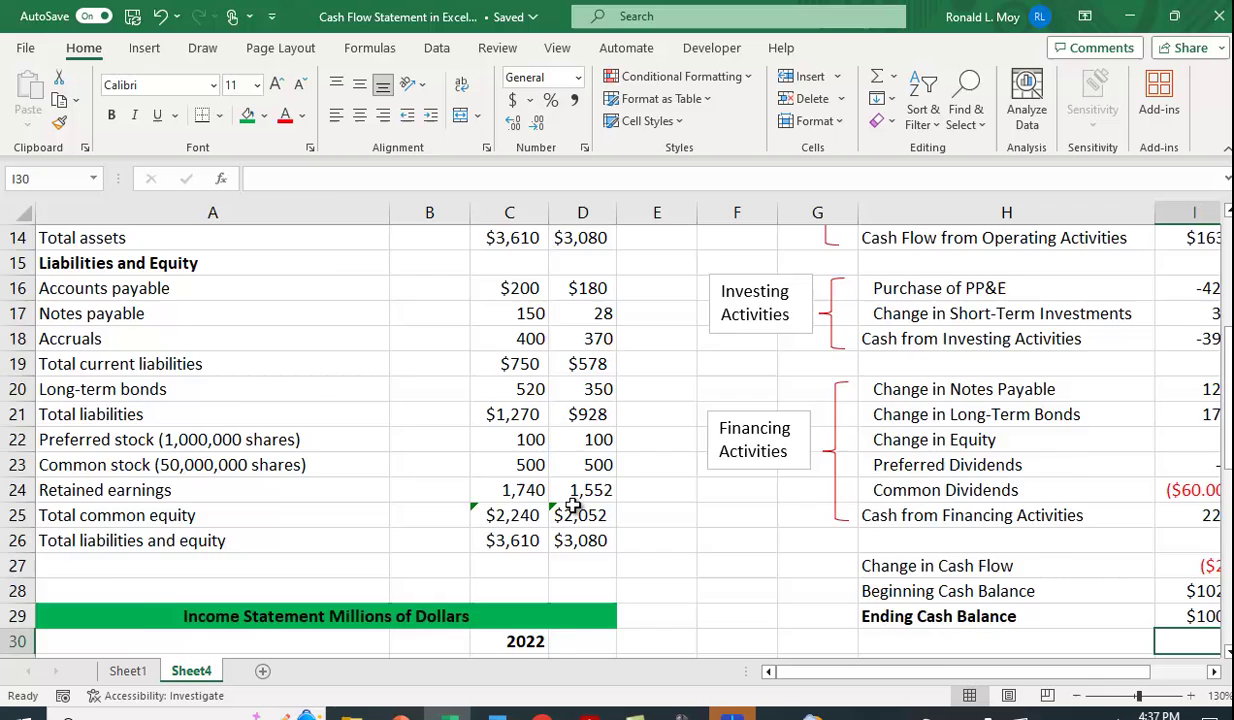
scroll(509, 452, "up", 4)
left_click(514, 389)
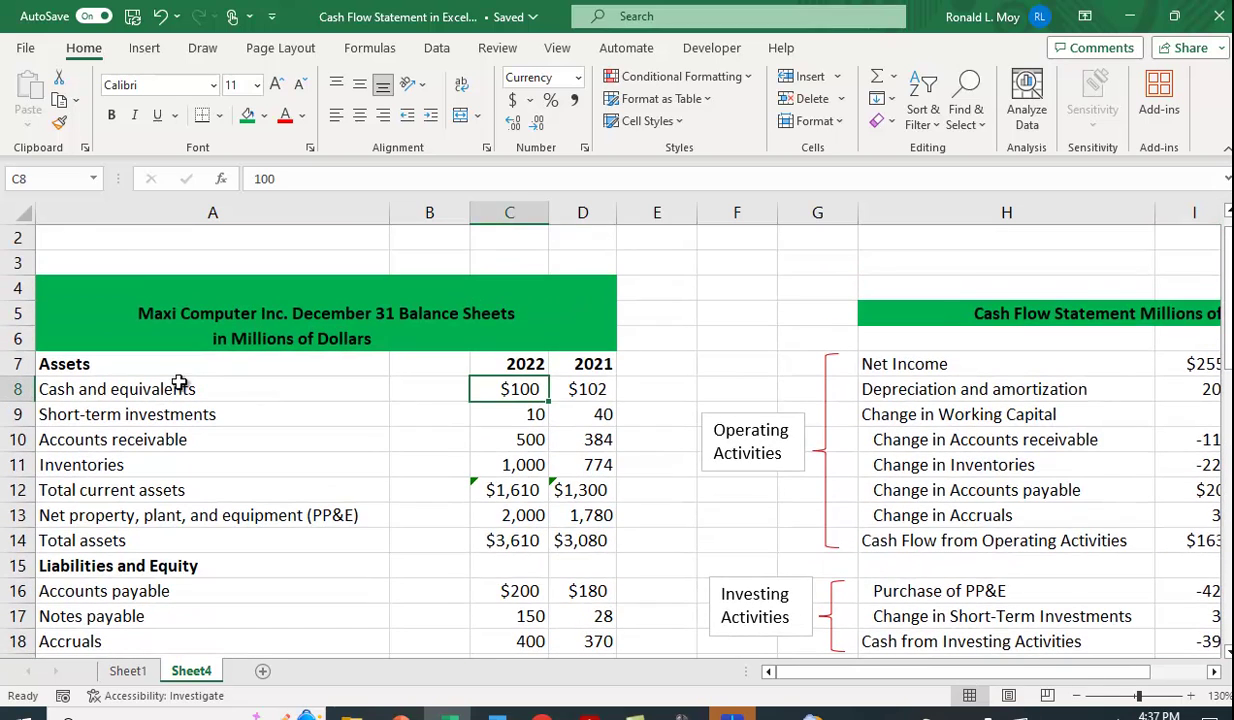
scroll(785, 509, "down", 3)
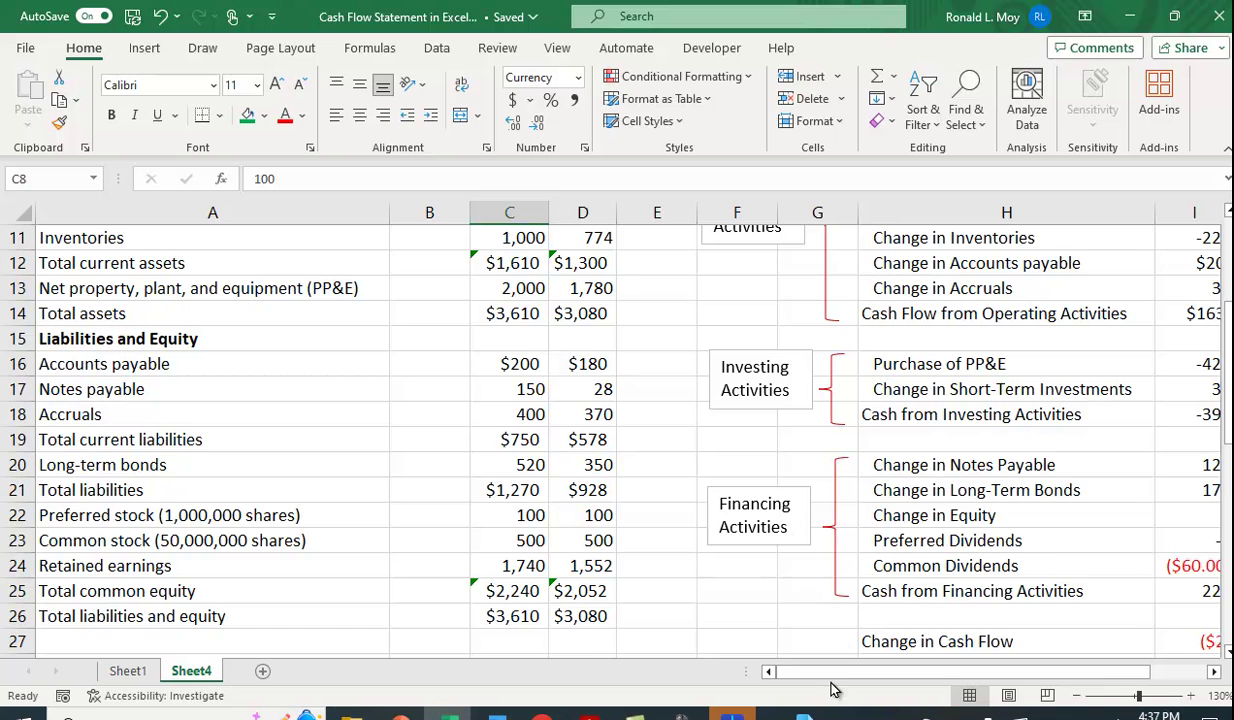
left_click_drag(805, 670, 978, 689)
scroll(1115, 611, "up", 3)
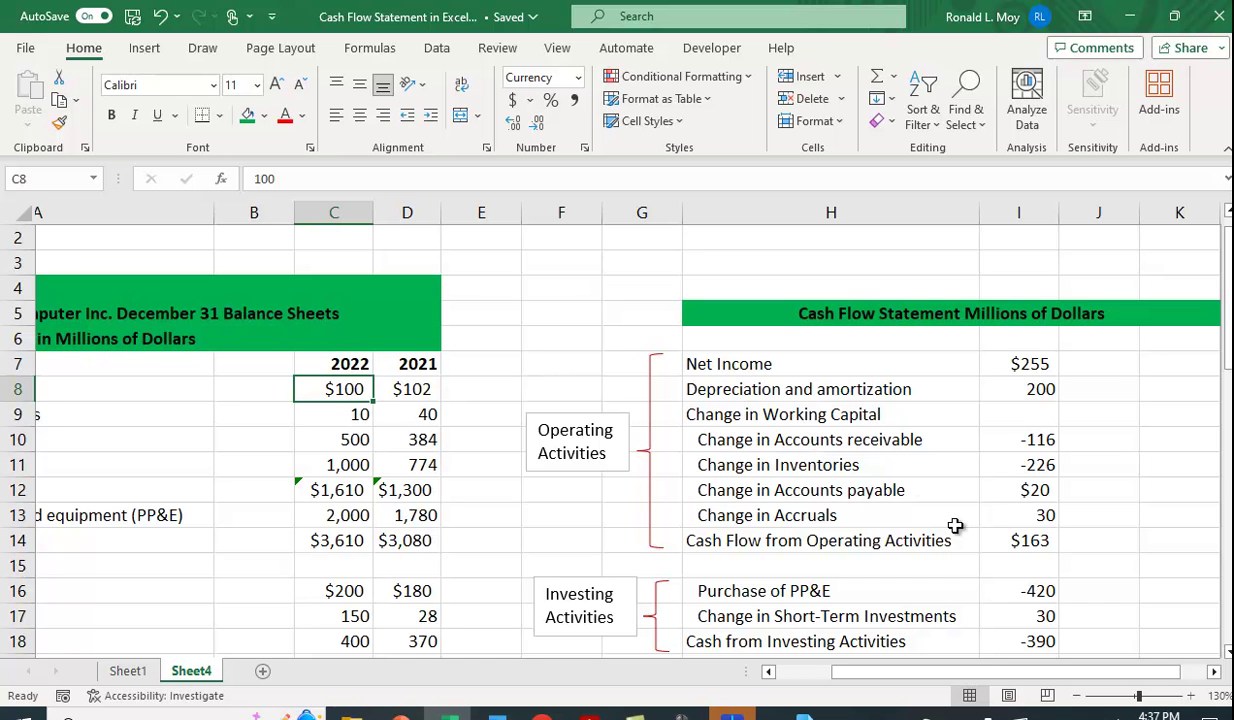
scroll(510, 495, "down", 2)
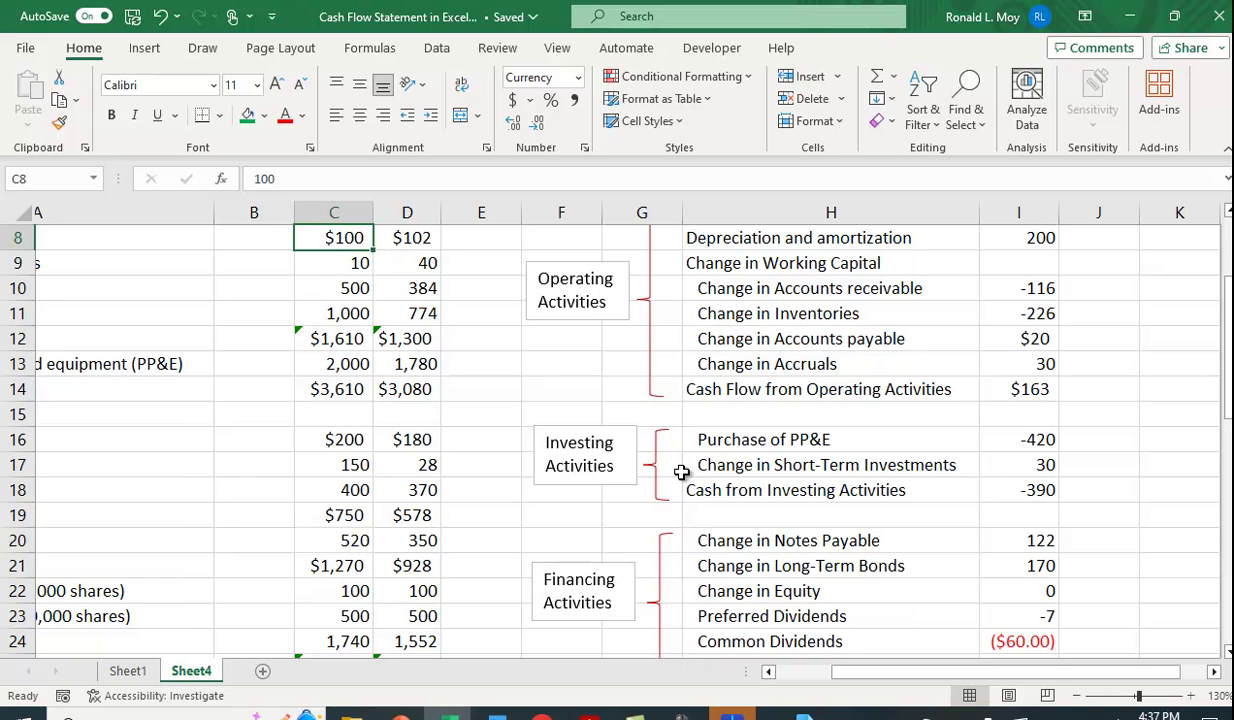
scroll(502, 408, "down", 2)
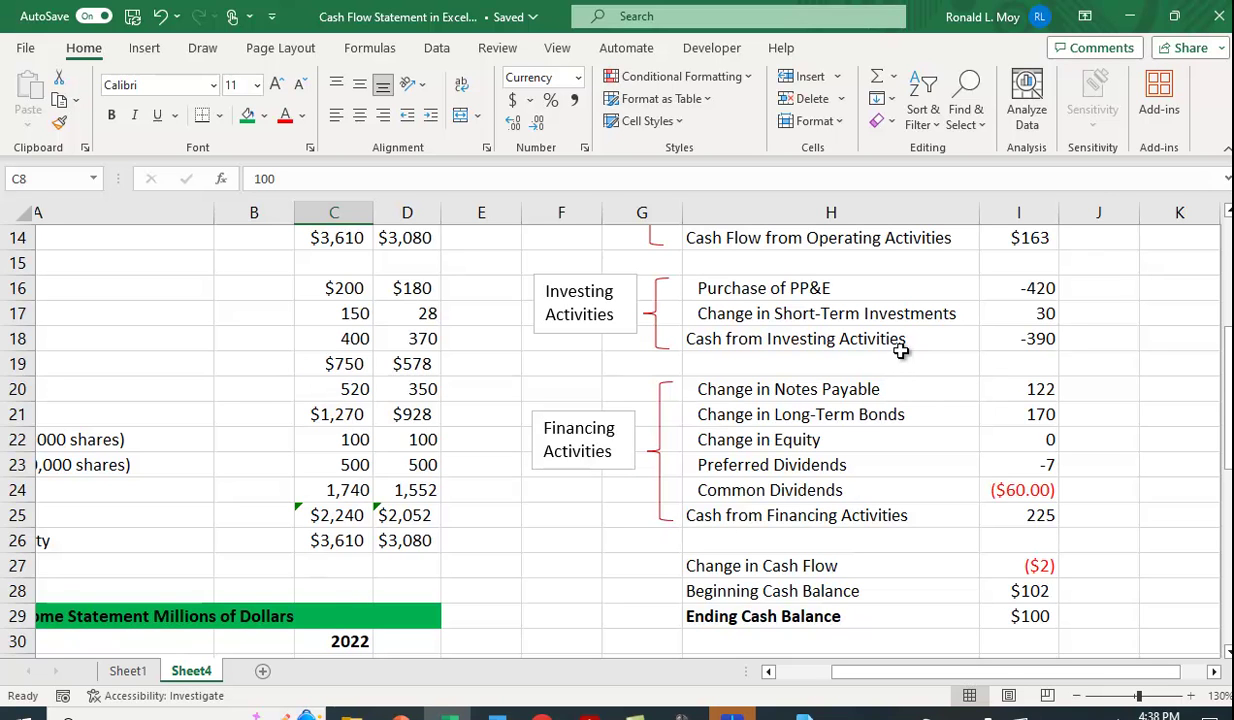
scroll(903, 360, "up", 2)
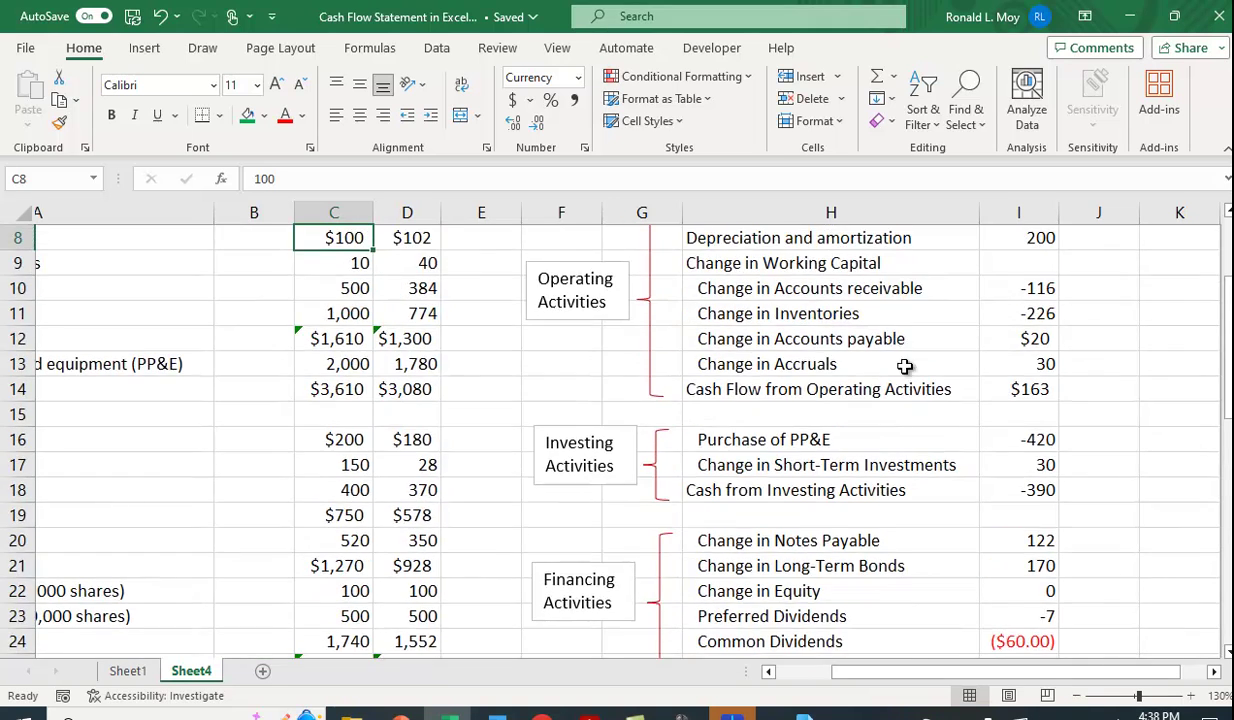
scroll(895, 388, "down", 3)
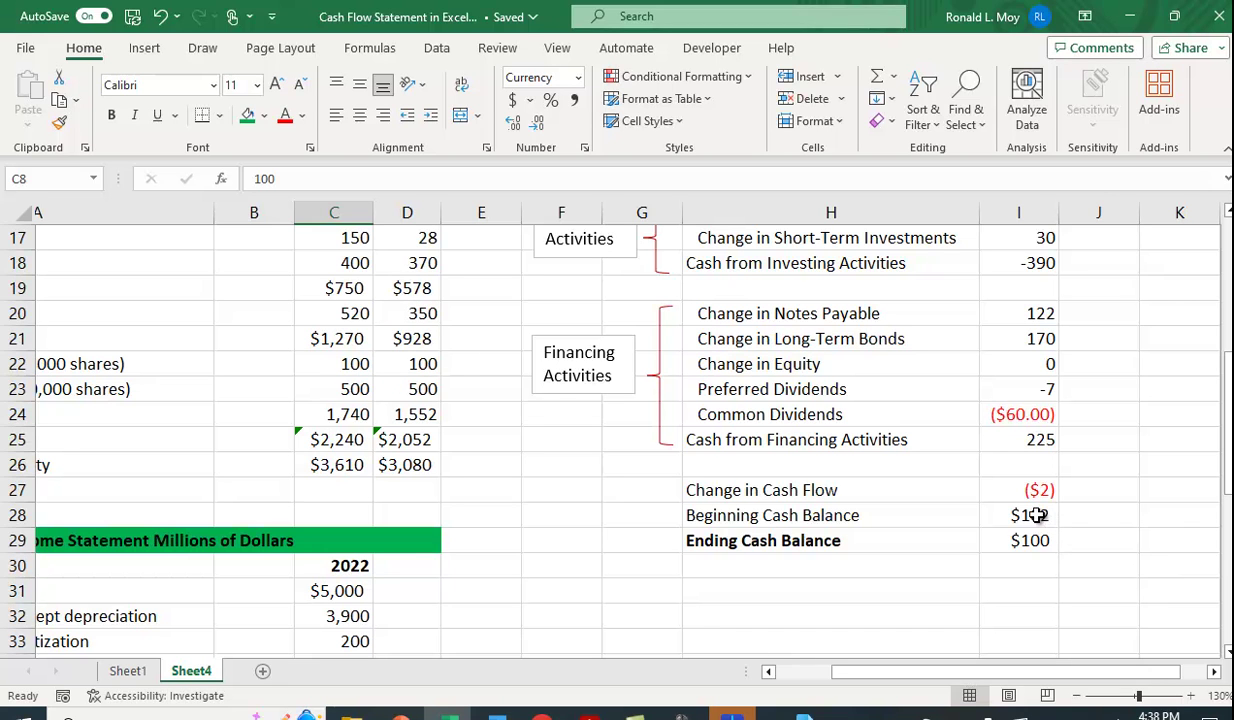
scroll(722, 512, "up", 4)
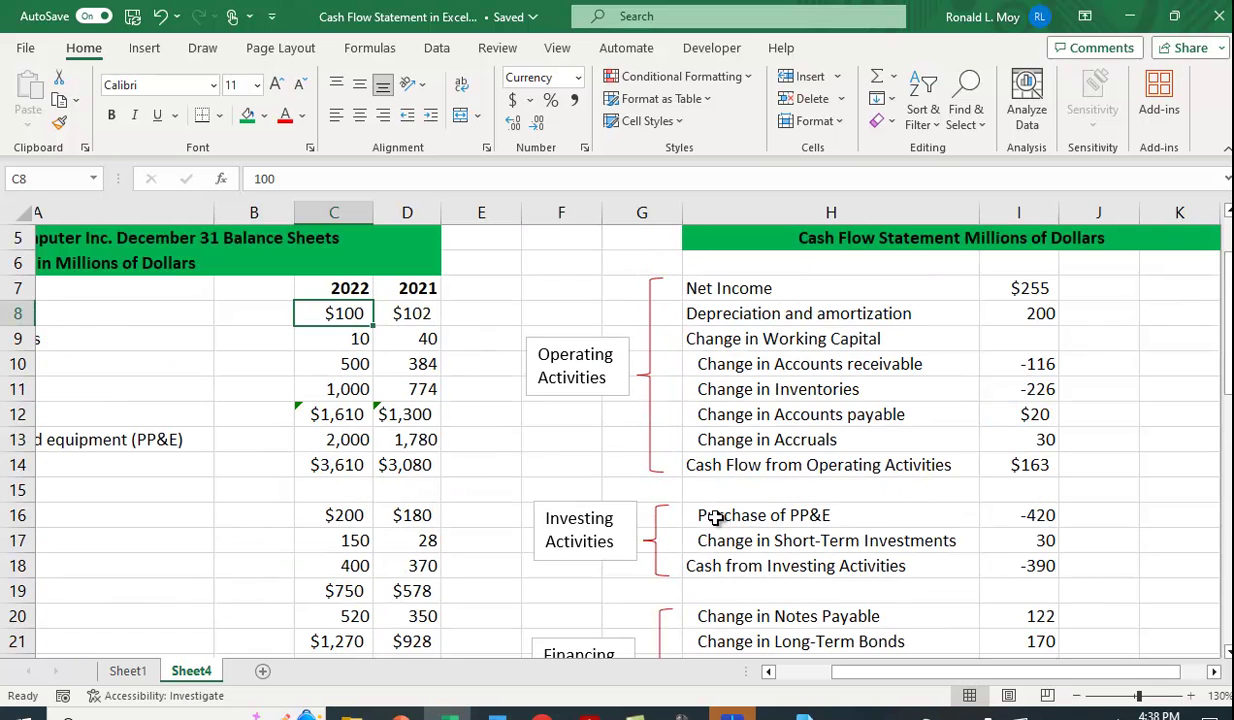
left_click(419, 313)
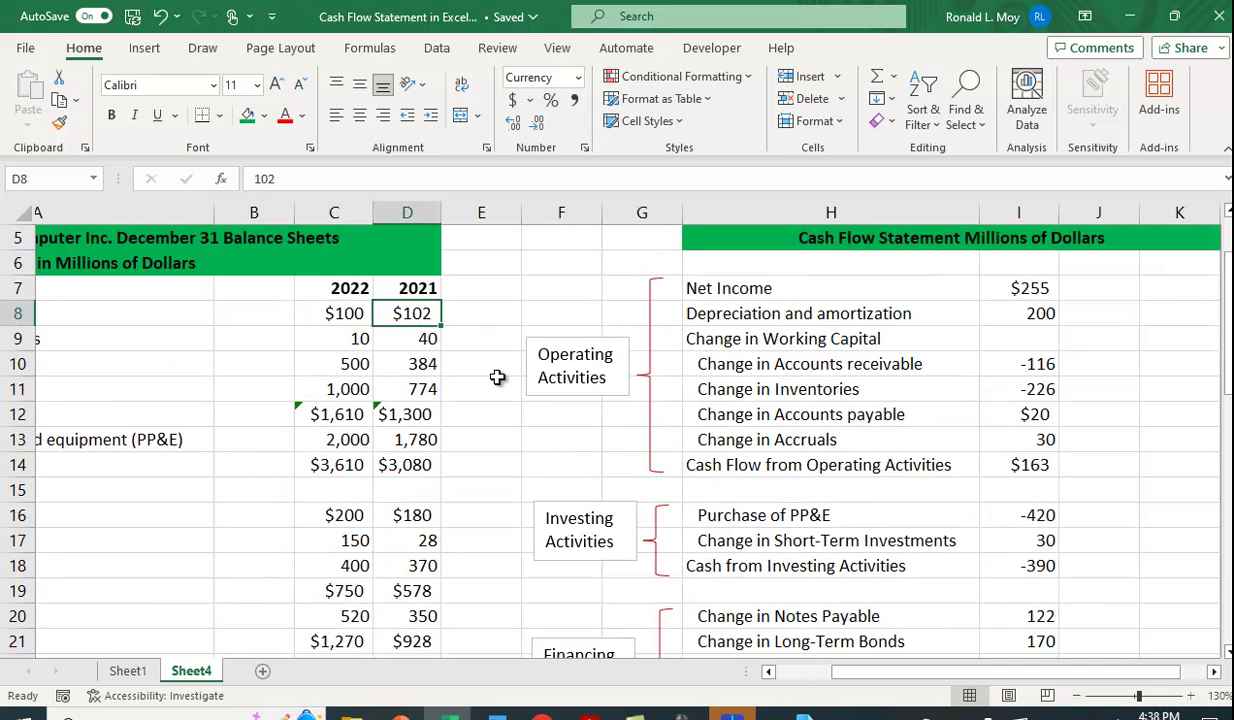
scroll(523, 385, "down", 3)
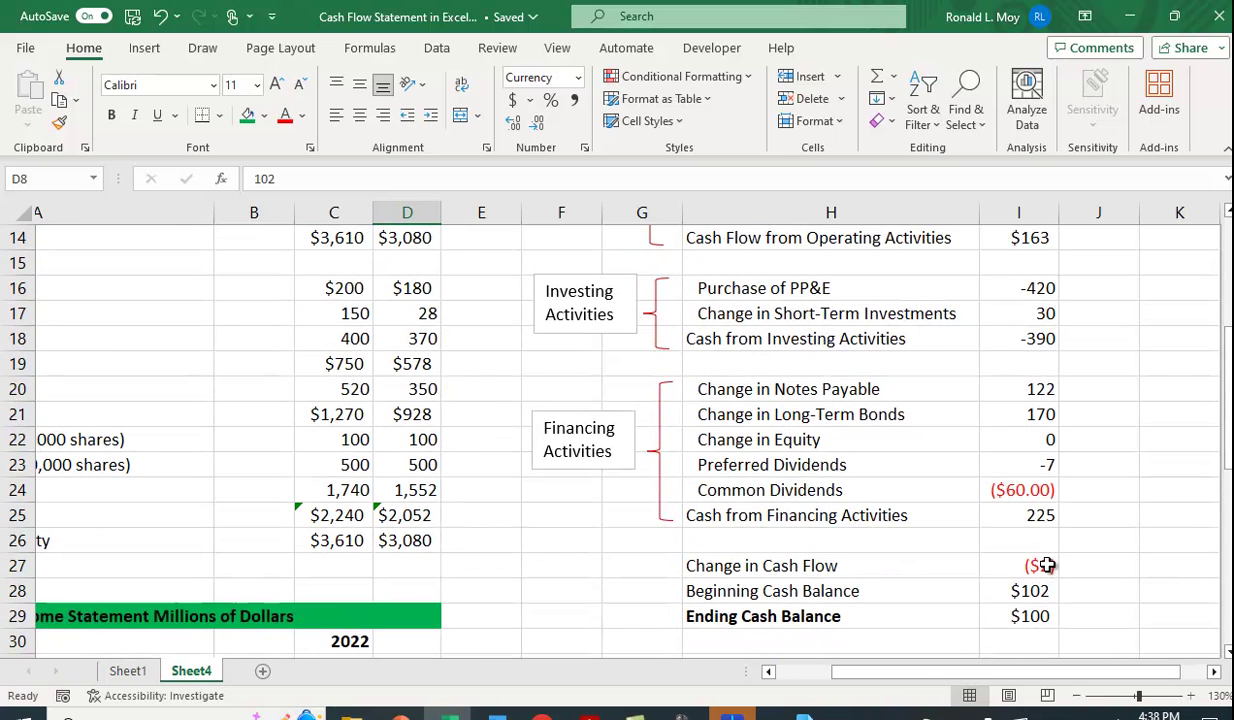
scroll(737, 505, "up", 4)
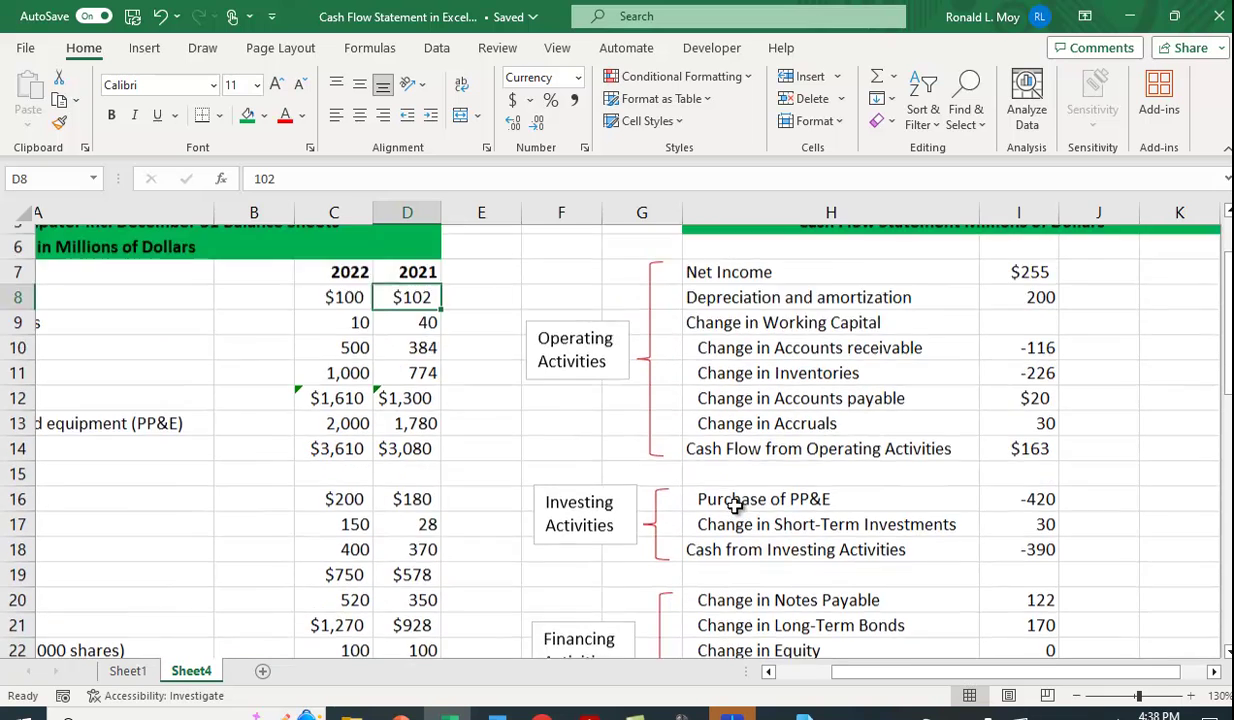
left_click(333, 384)
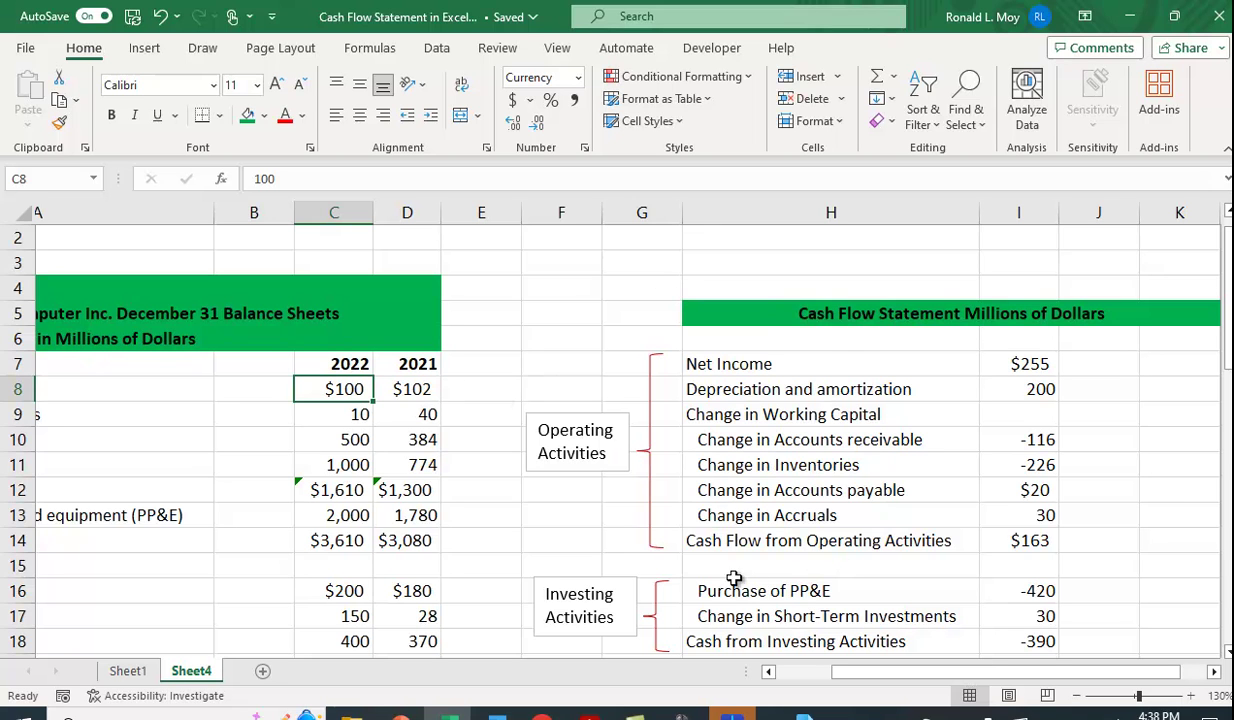
scroll(545, 537, "down", 3)
scroll(540, 532, "down", 2)
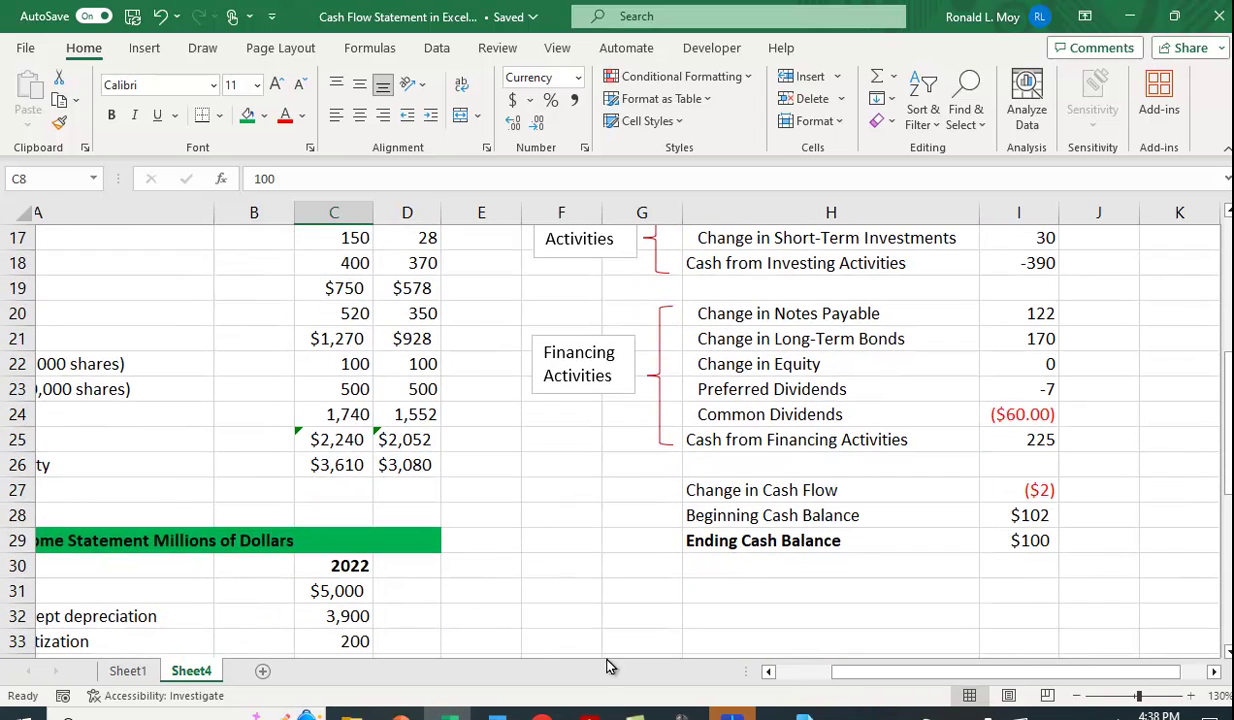
left_click_drag(840, 672, 740, 658)
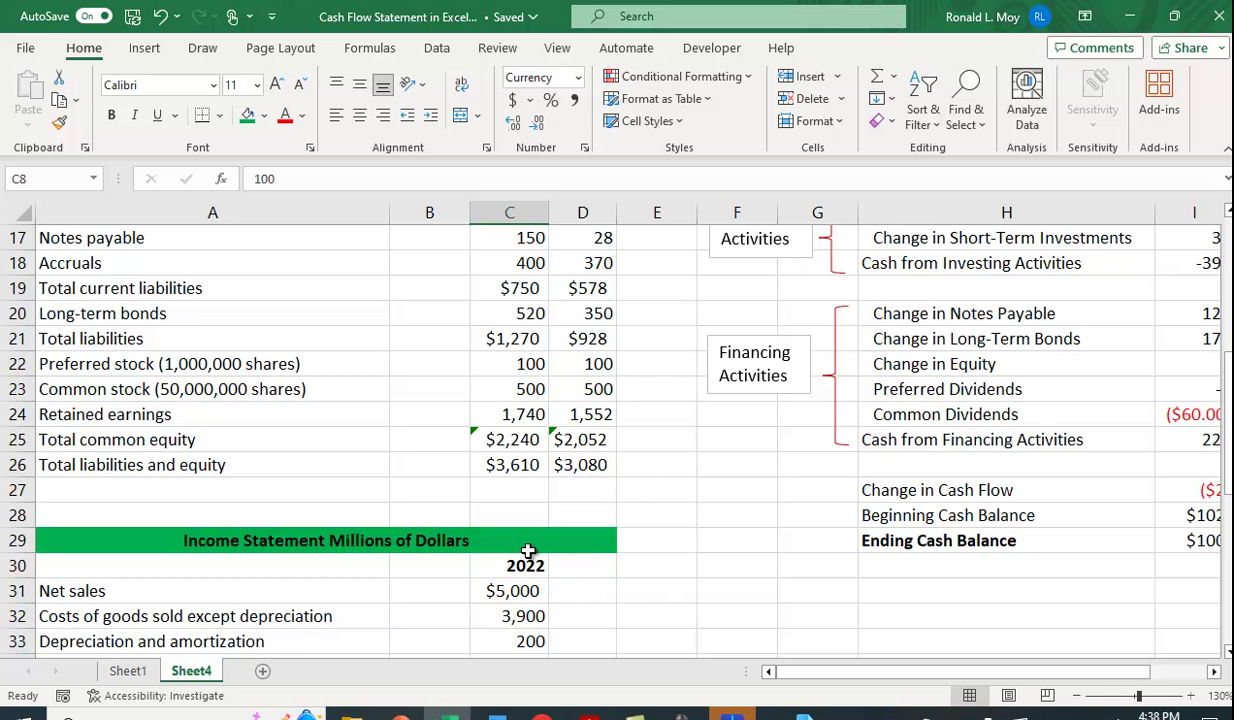
scroll(598, 590, "down", 3)
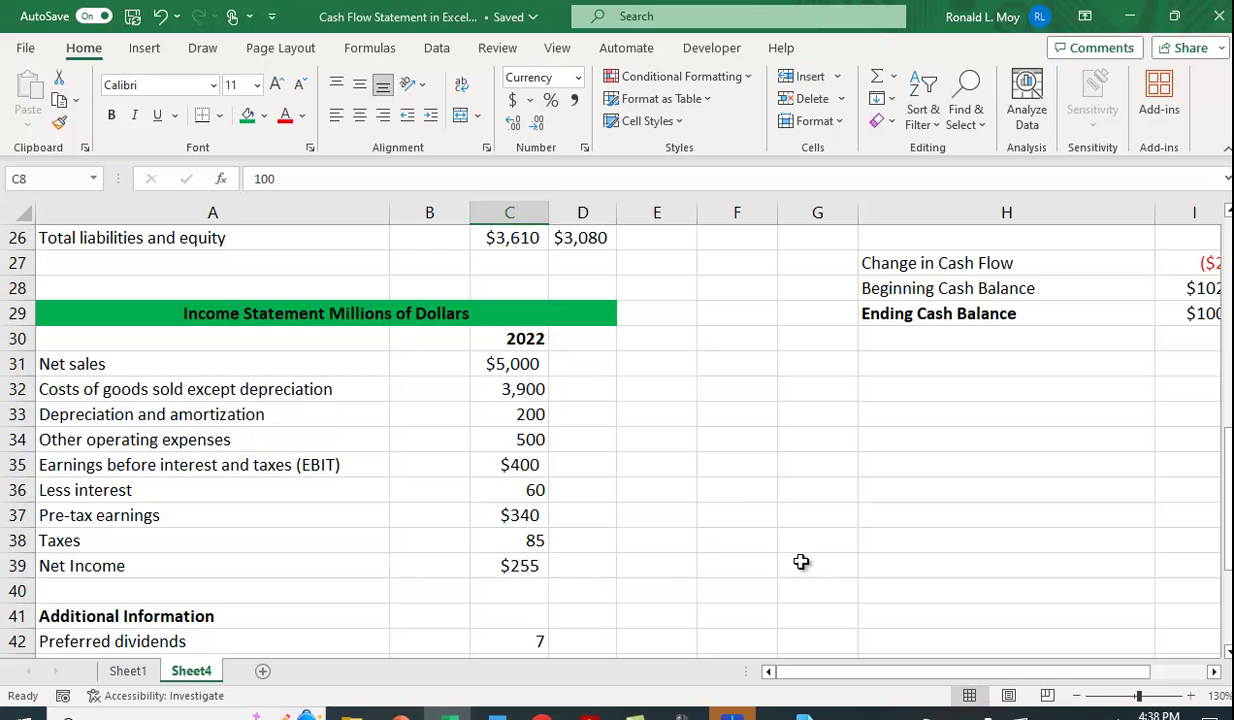
scroll(969, 559, "up", 2)
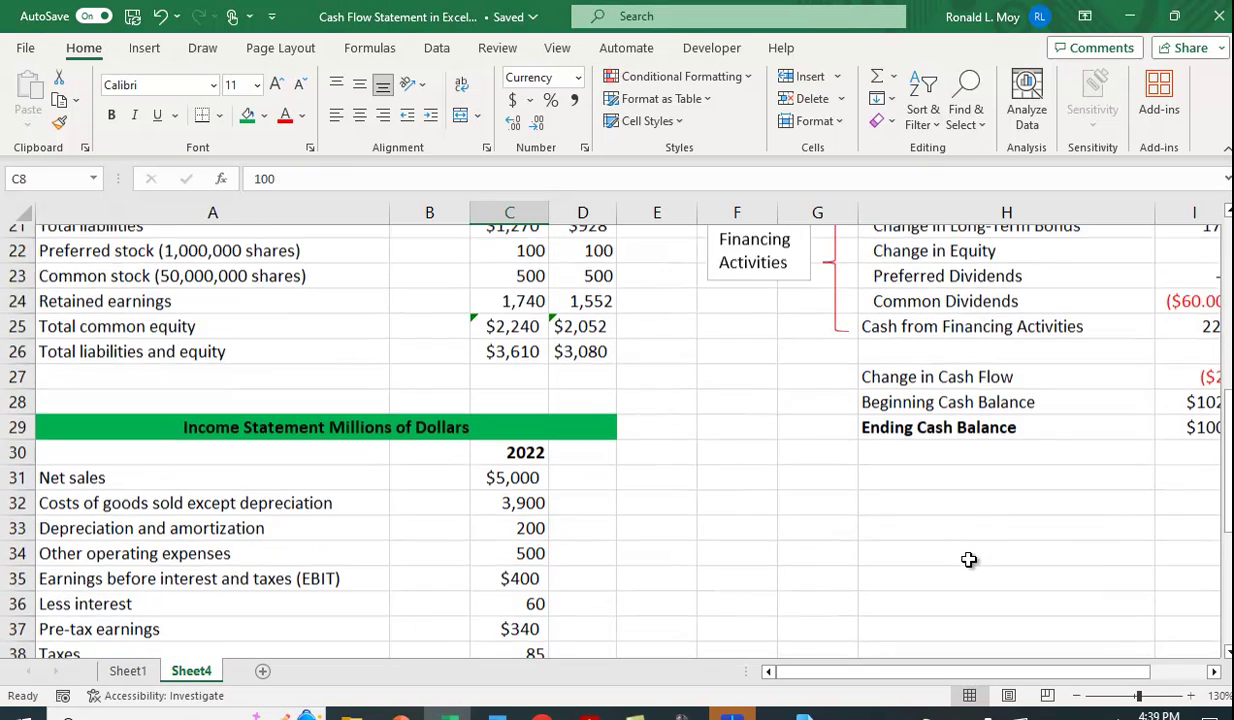